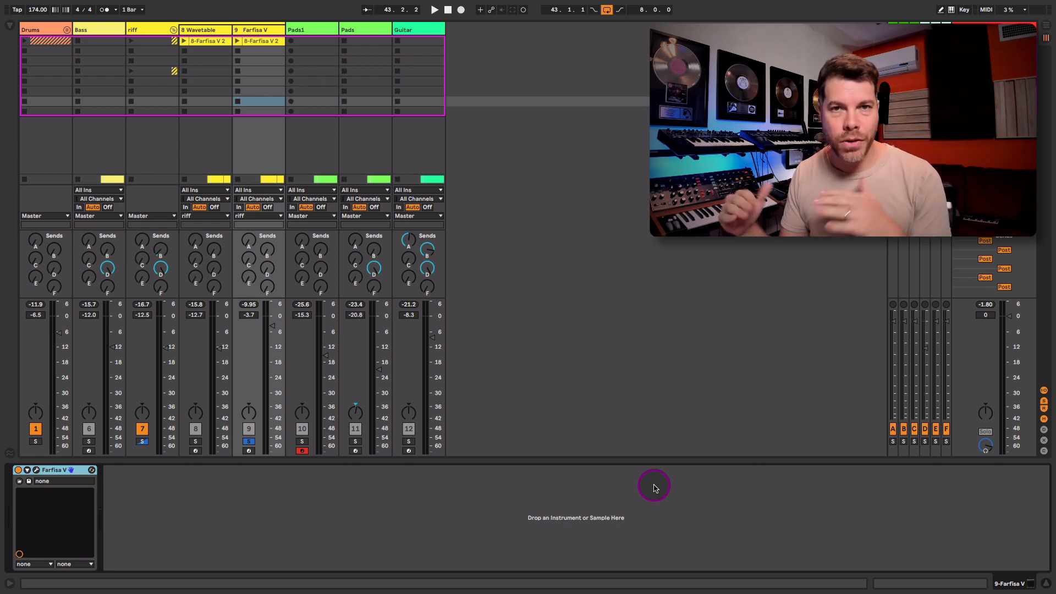
Open the Farfisa V instrument on track 9 and audition the riff with the Dreamy Organ preset.
left_click(37, 470)
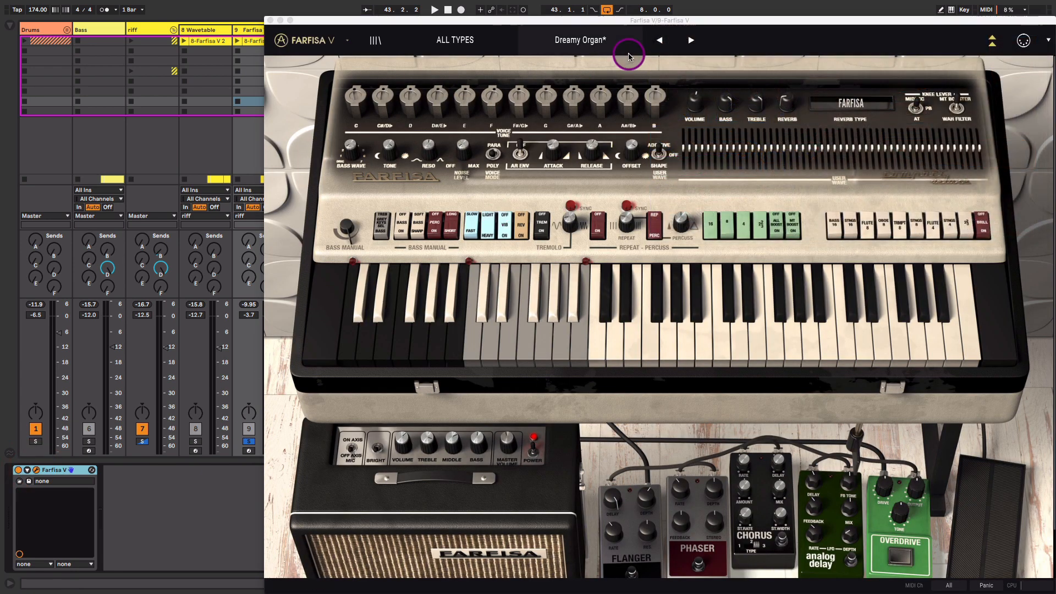
left_click(684, 18)
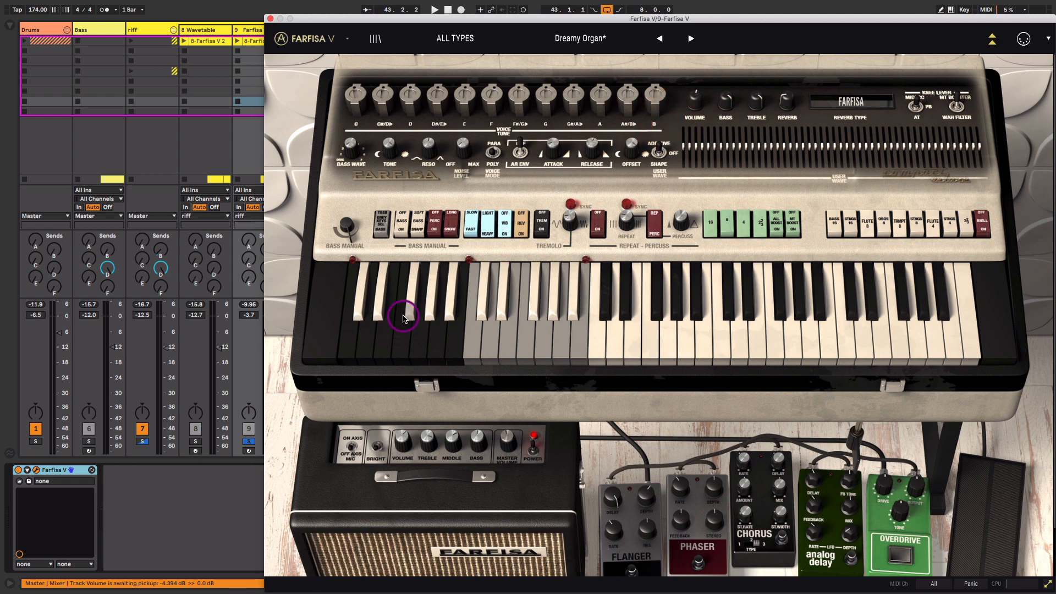
key("space")
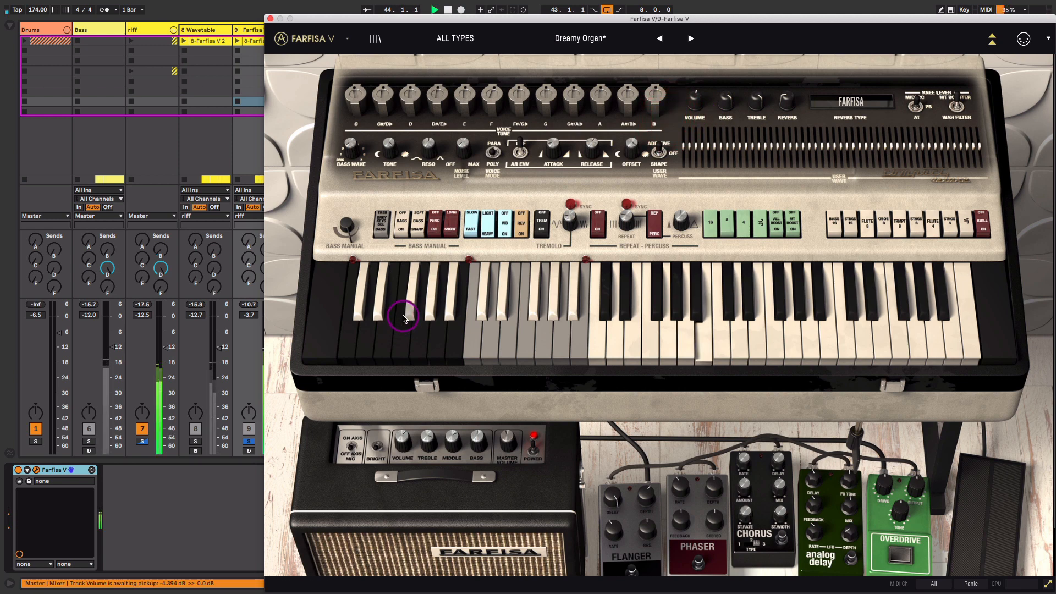
key("space")
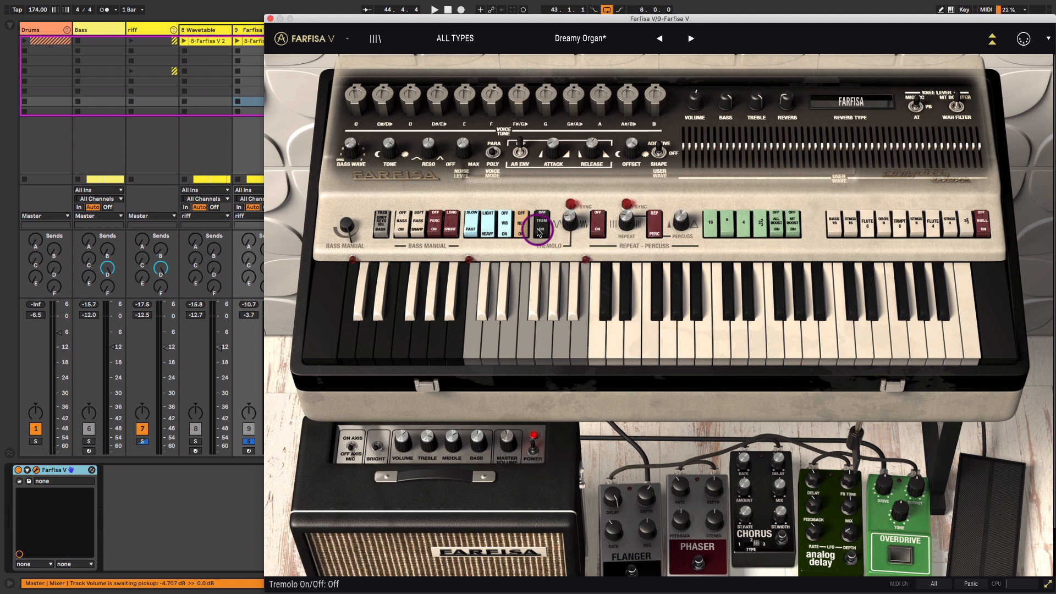
Turn off the organ's vibrato and reverb, set the vibrato depth to Light, and audition the dry riff.
left_click(506, 212)
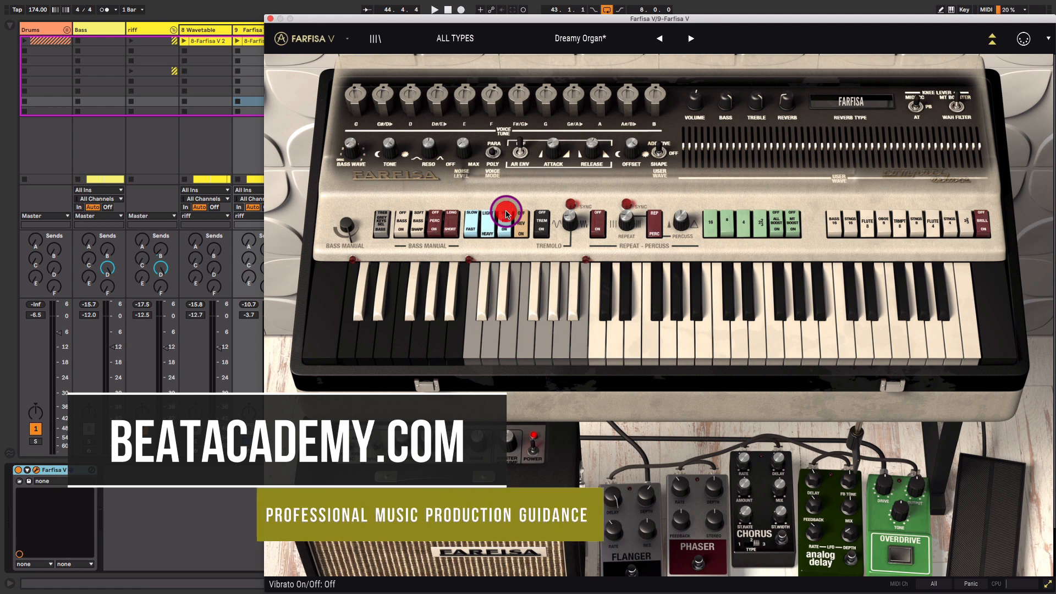
left_click(522, 215)
left_click(490, 212)
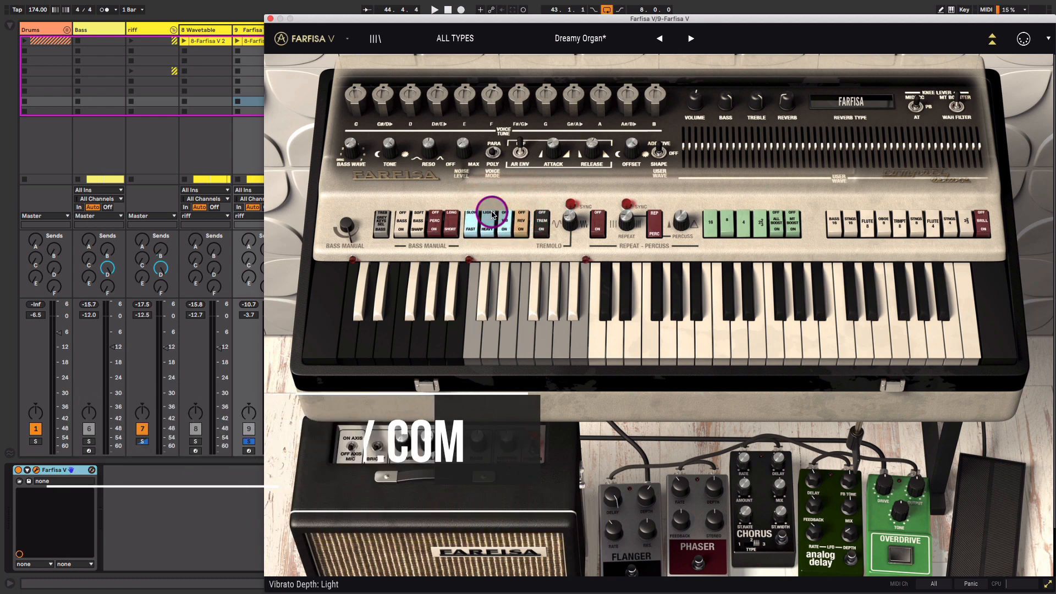
key("space")
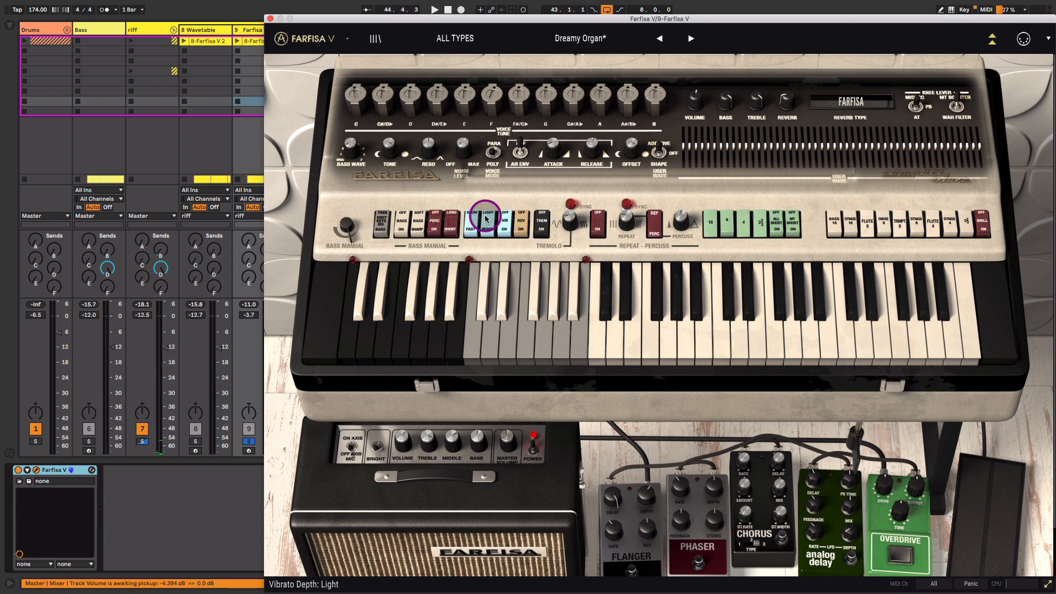
Turn on vibrato with Heavy depth and Fast speed, and turn the organ's reverb on.
left_click(489, 229)
left_click(507, 229)
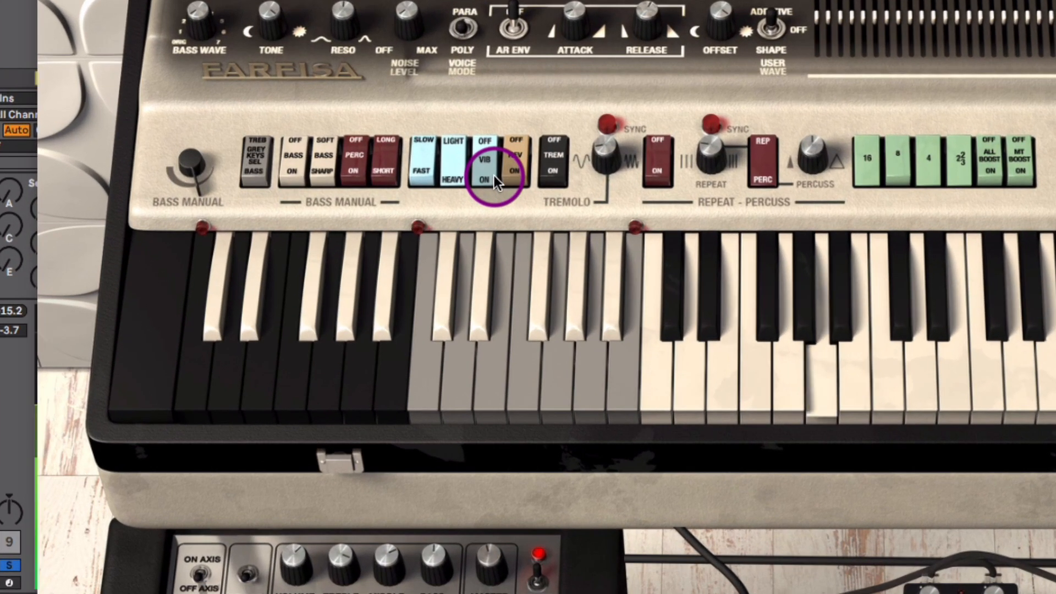
left_click(421, 173)
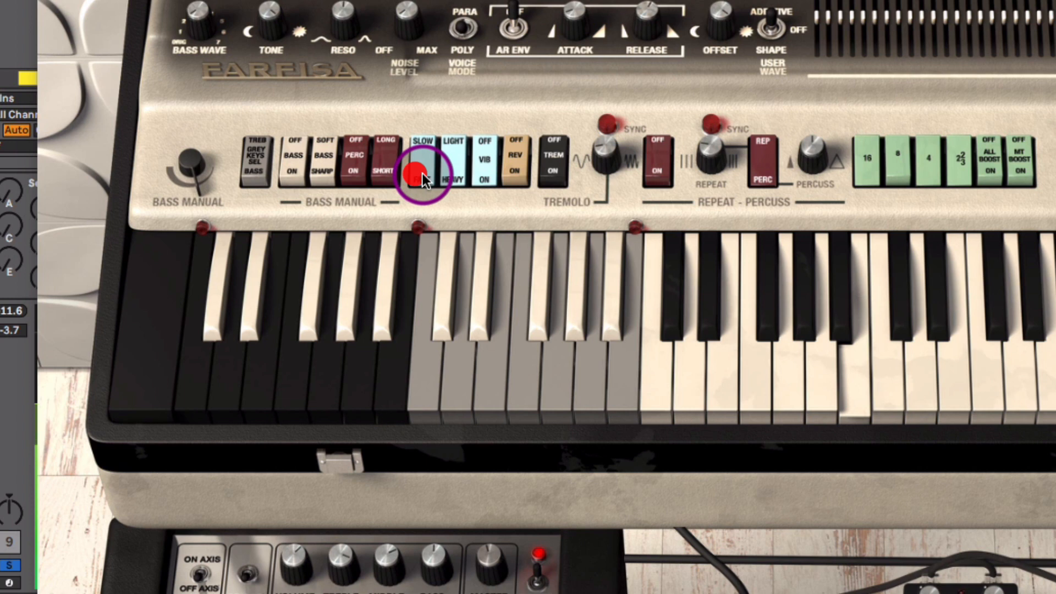
left_click(510, 170)
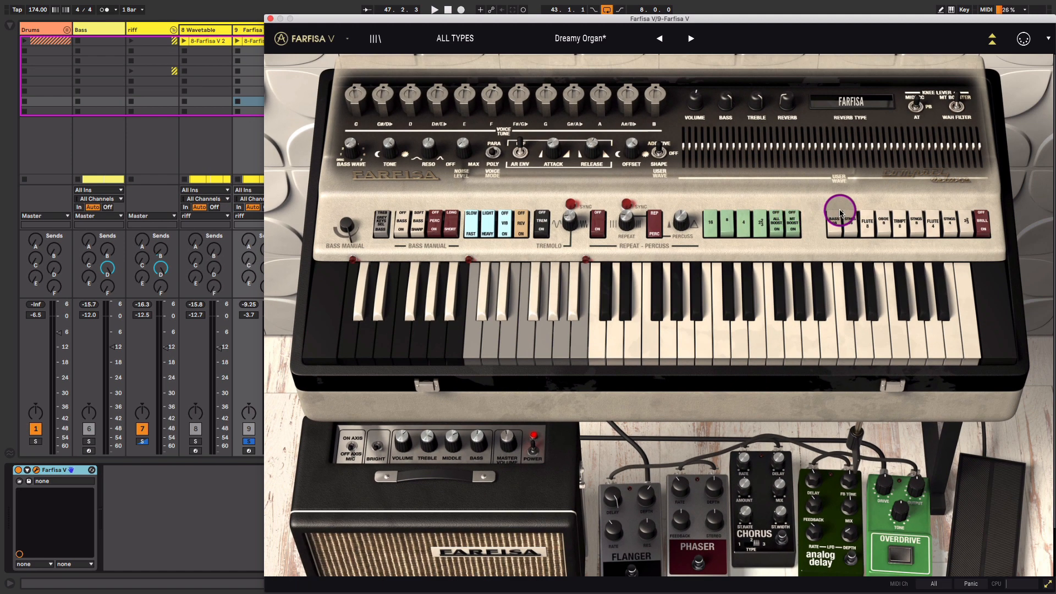
Turn off the Flute 8 and Trumpet 8 voices and engage Flute 4 while auditioning the riff.
left_click(866, 218)
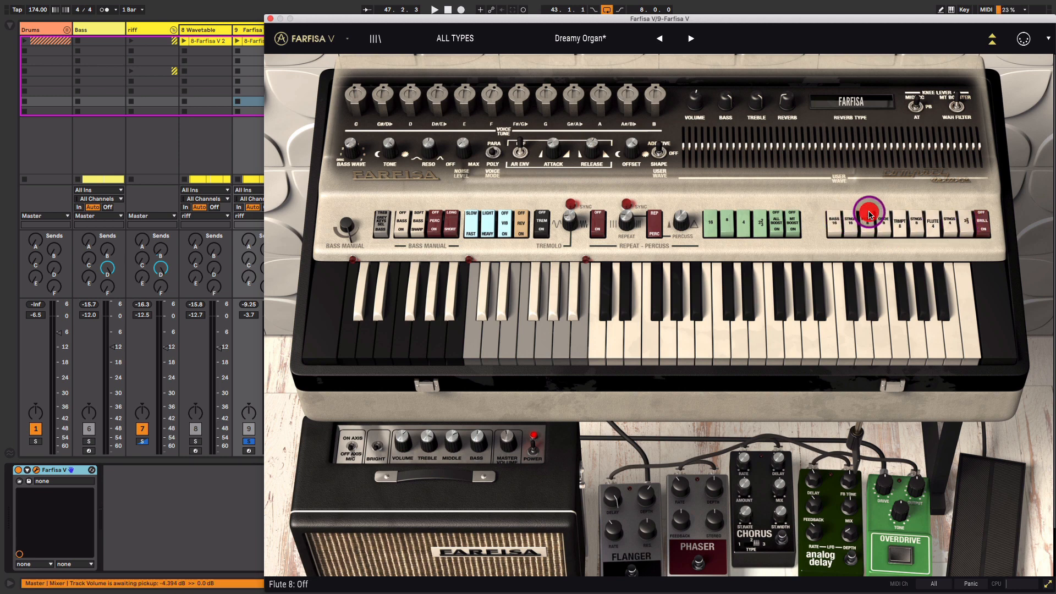
key("space")
left_click(900, 217)
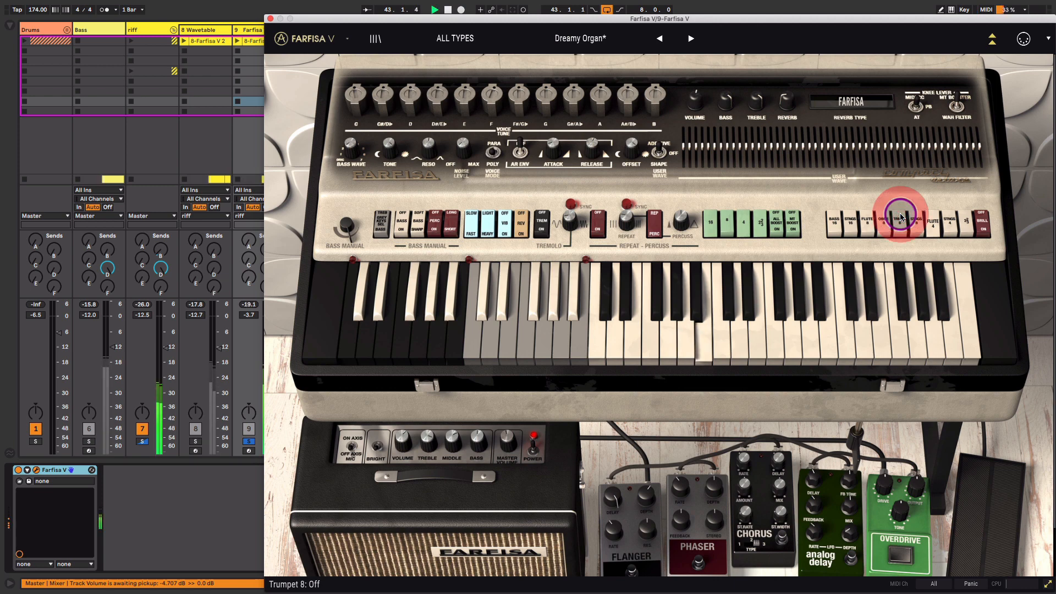
left_click(929, 230)
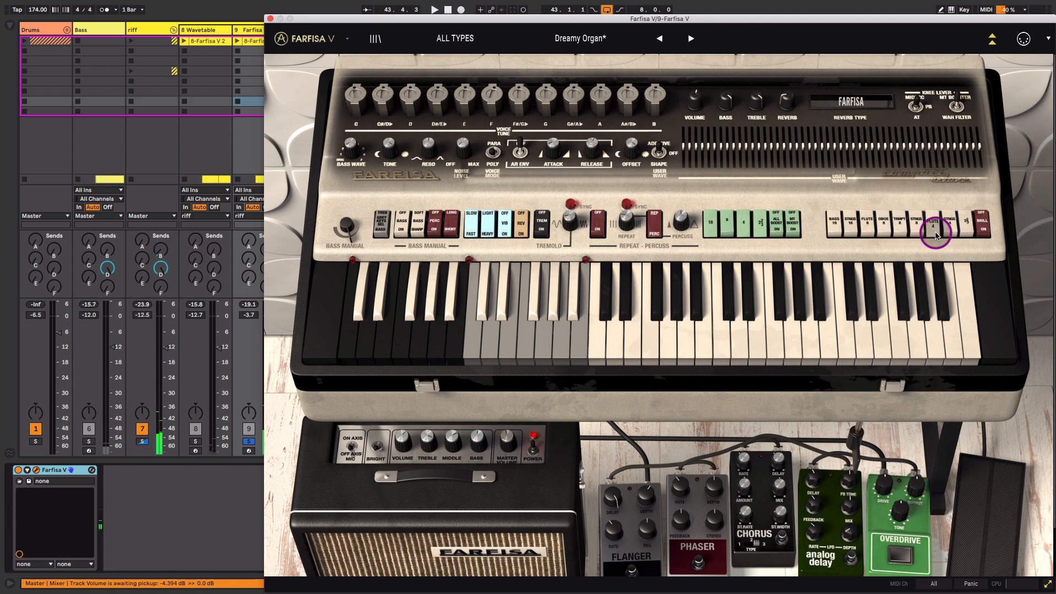
Turn on the Oboe 8 voice, try Strings 16 with it, and switch Strings 16 off again.
left_click(886, 229)
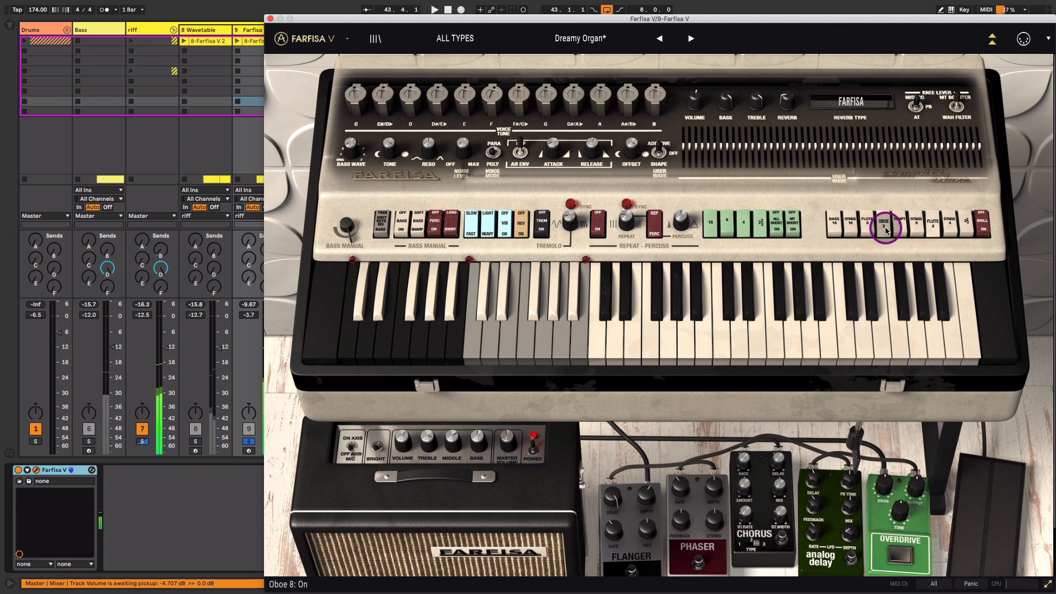
left_click(852, 230)
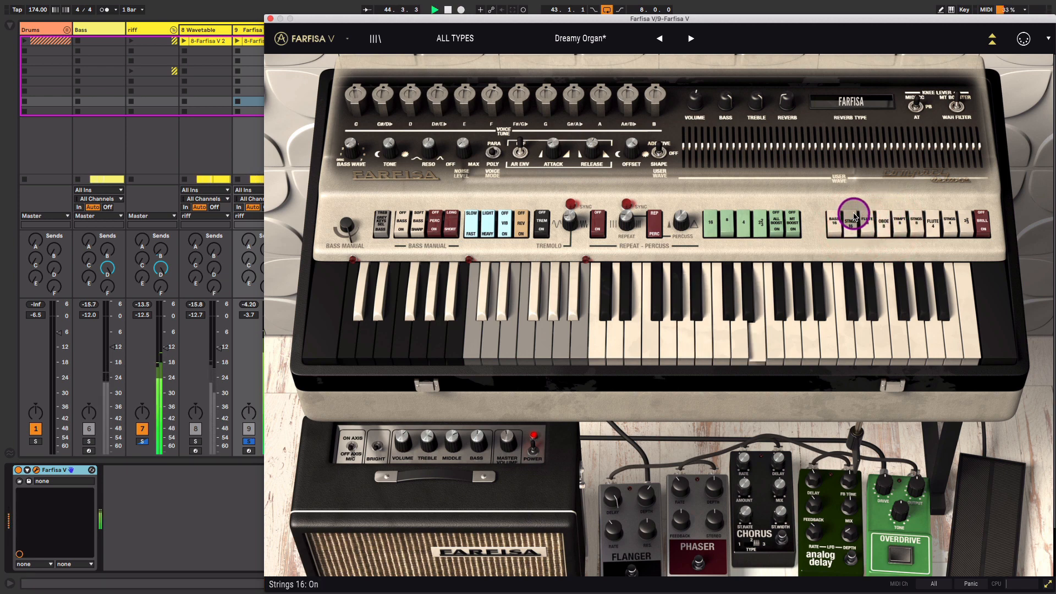
left_click(853, 217)
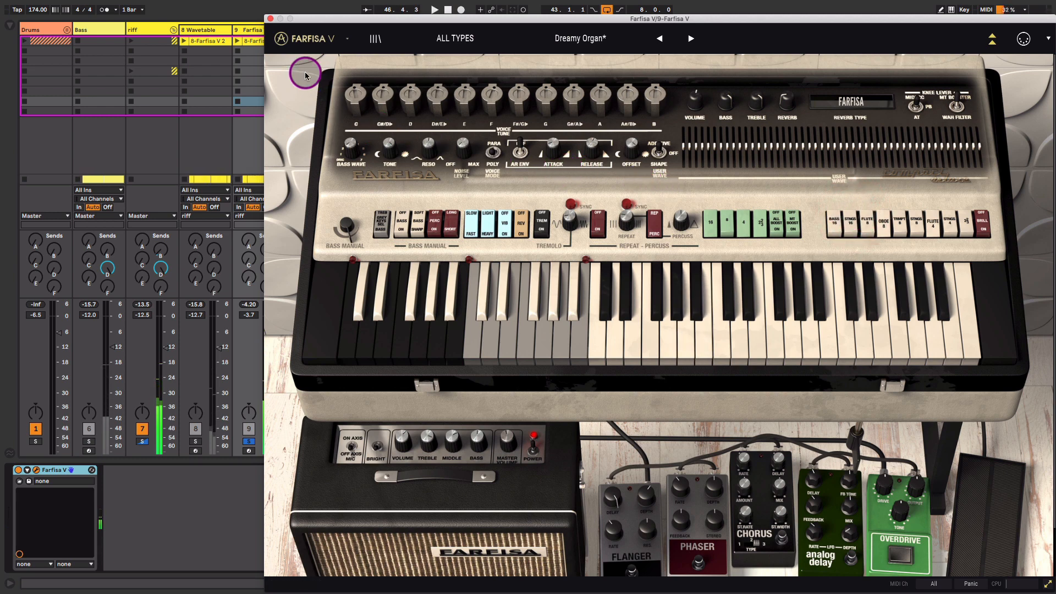
Close the Farfisa V window and solo the Wavetable track instead of the Farfisa V track.
left_click(271, 19)
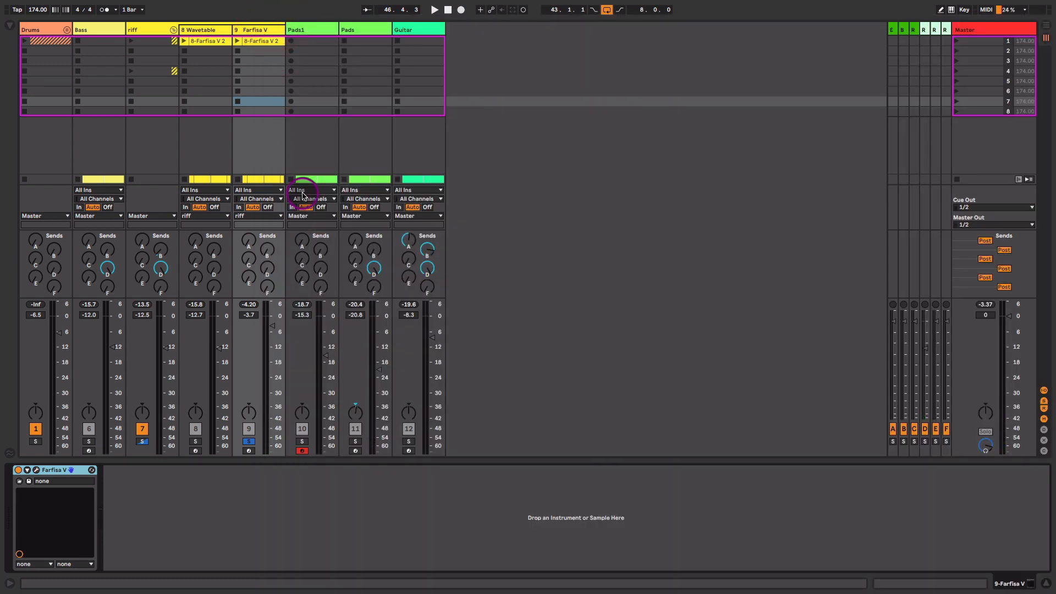
key("Left")
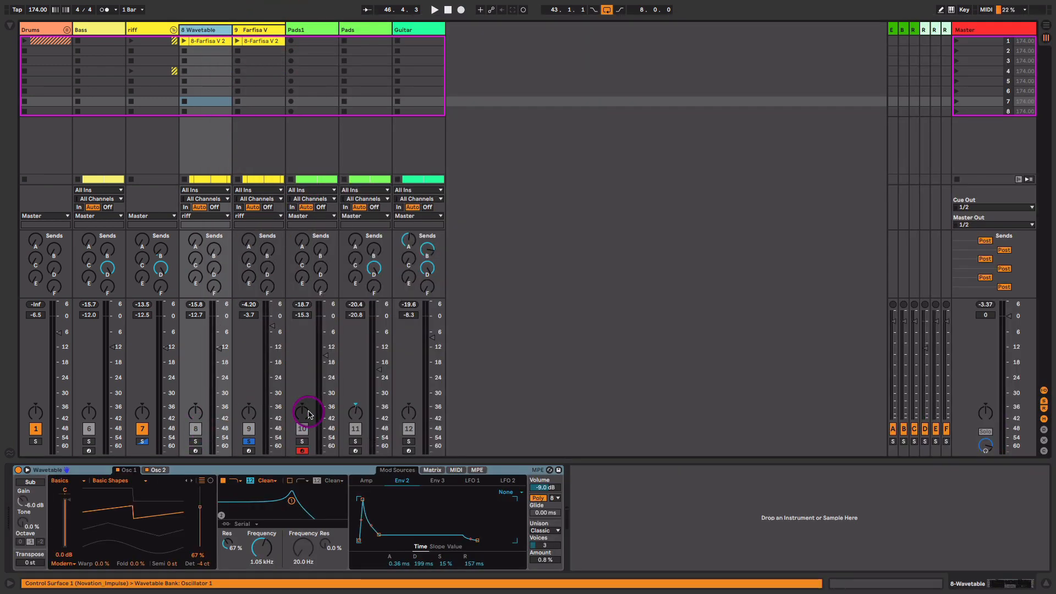
left_click(196, 441)
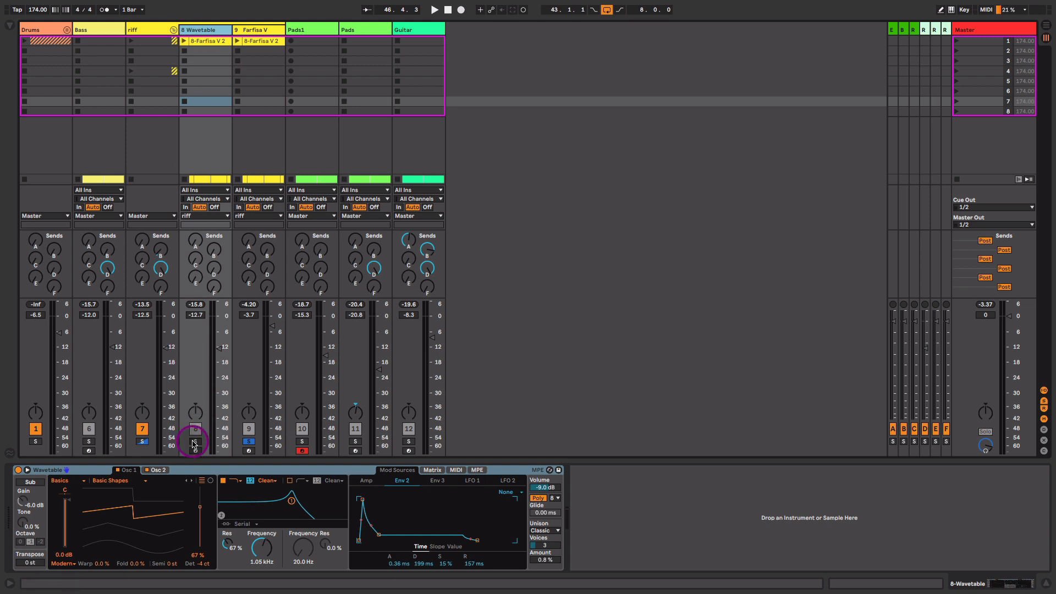
left_click(248, 441)
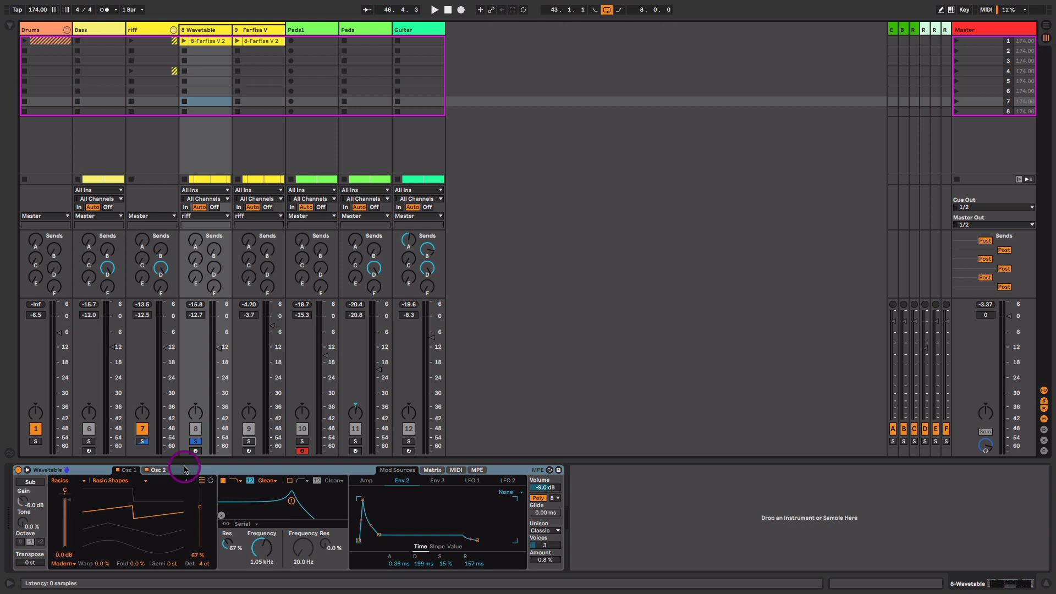
Examine Wavetable's Osc 1 and Osc 2 settings, audition the sound, and inspect the modulation of the Filter 1 frequency.
left_click(159, 470)
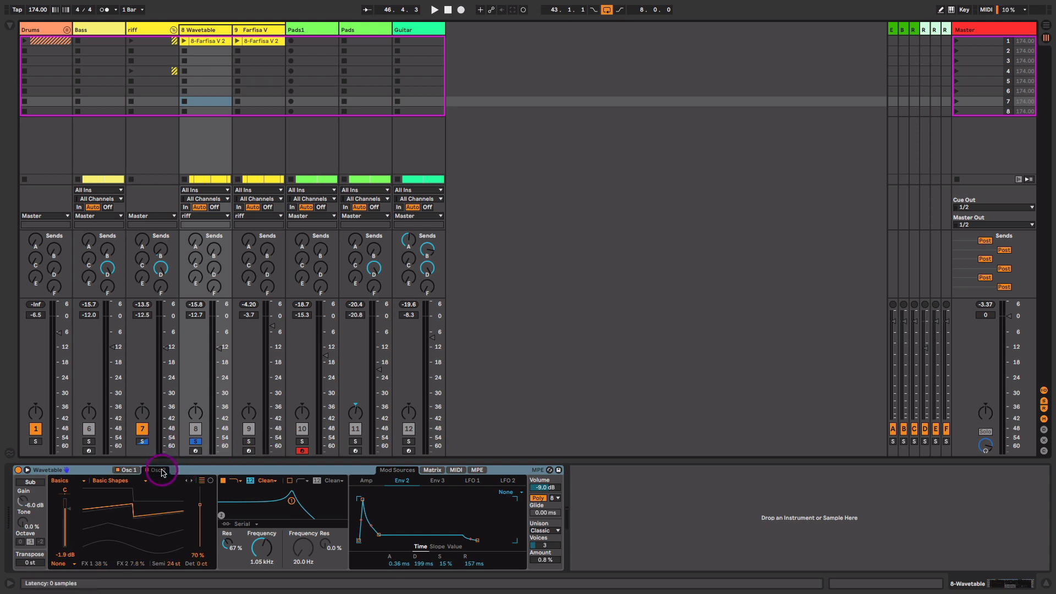
left_click(129, 471)
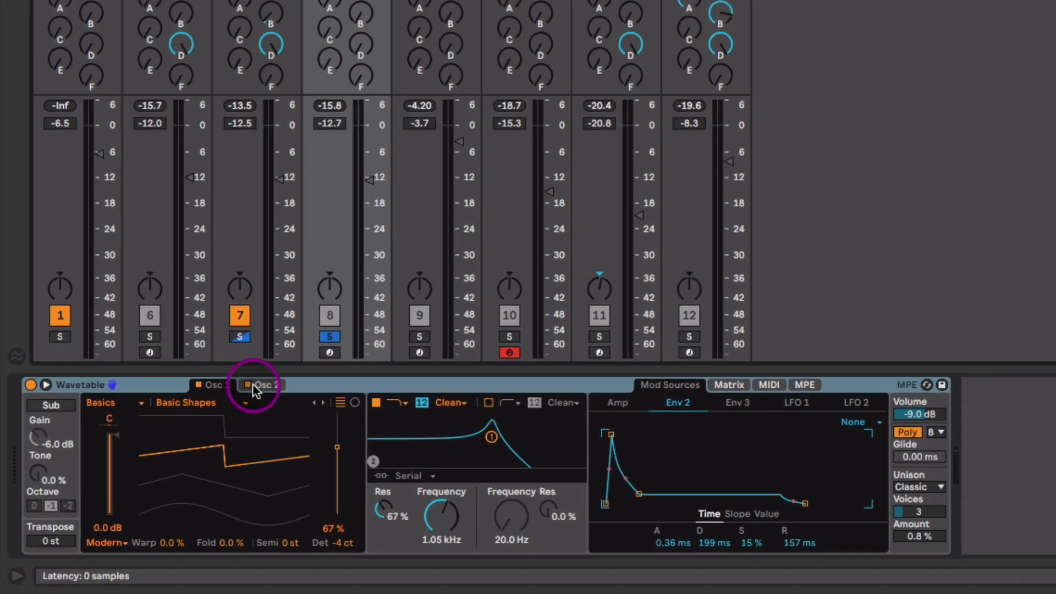
left_click(158, 470)
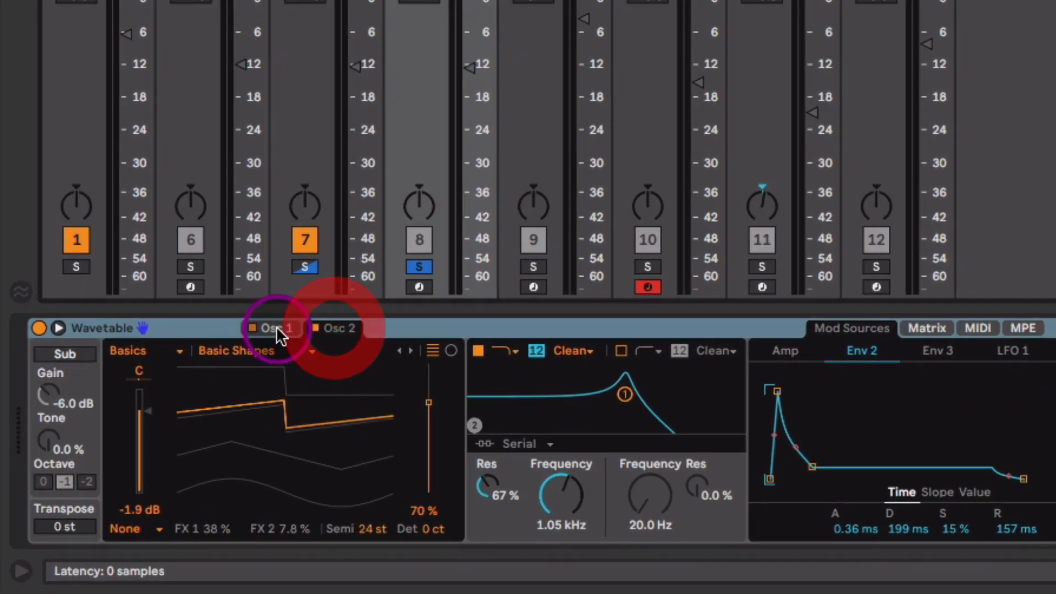
left_click(131, 472)
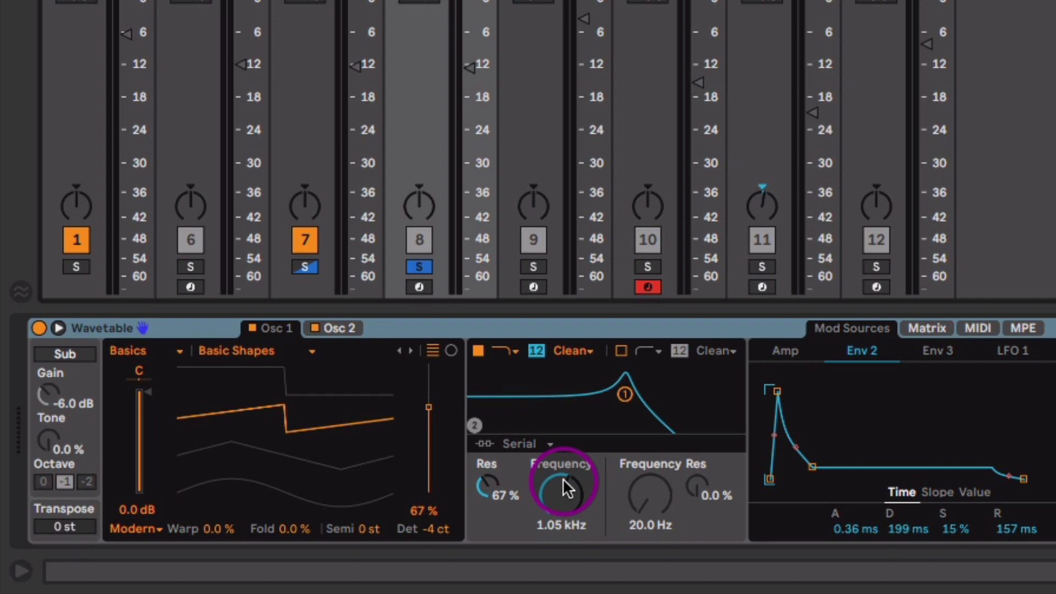
key("space")
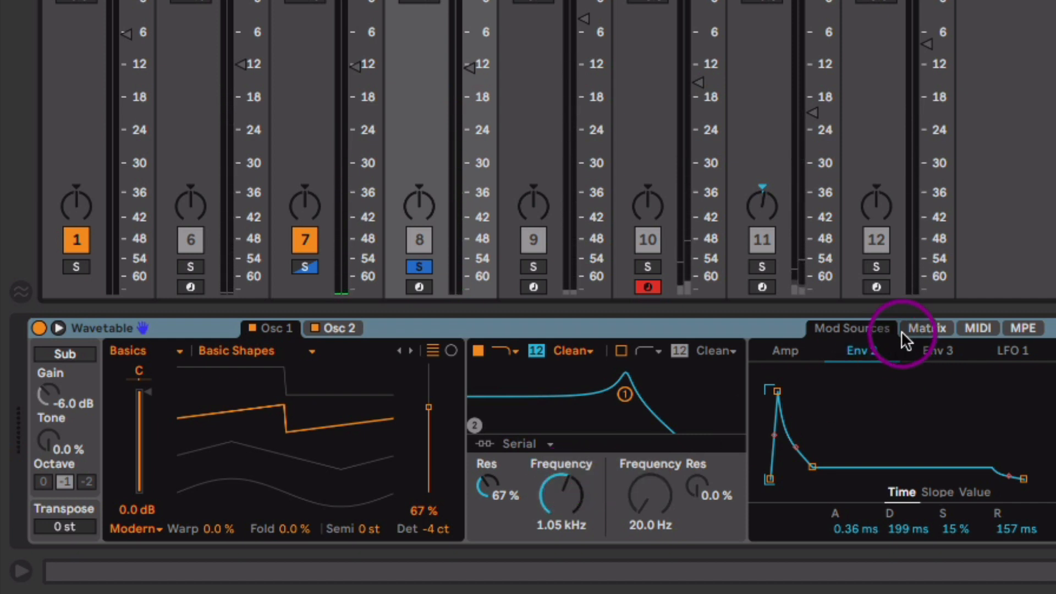
left_click(919, 327)
left_click(557, 498)
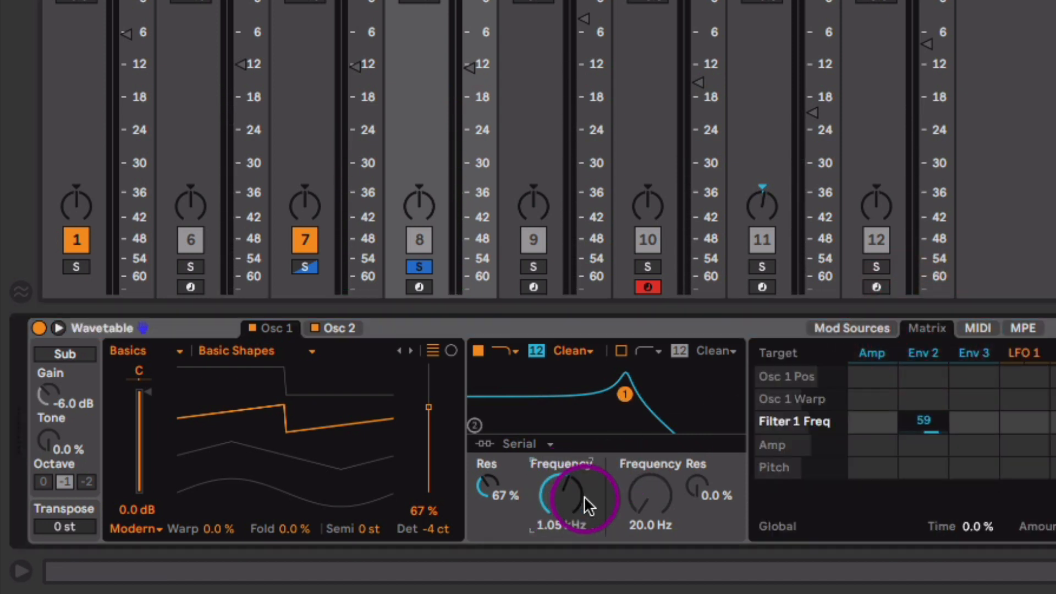
Set the decay of Wavetable's Env 2 to 150 ms and its sustain to 0.0%.
left_click(855, 319)
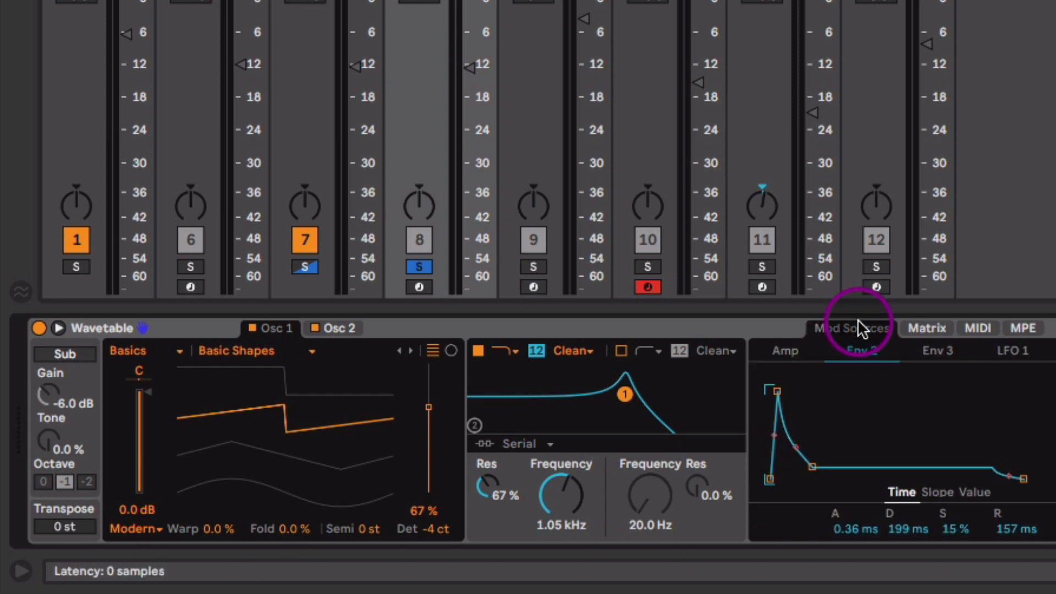
left_click(881, 359)
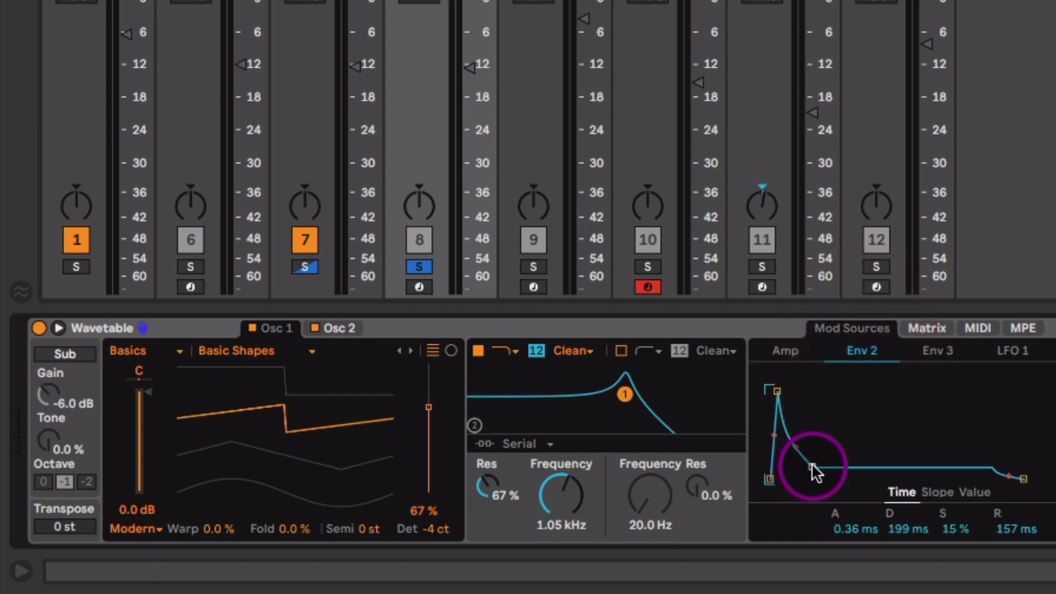
mouse_move(813, 466)
left_mouse_down()
mouse_move(812, 477)
mouse_move(809, 392)
mouse_move(804, 479)
left_mouse_up()
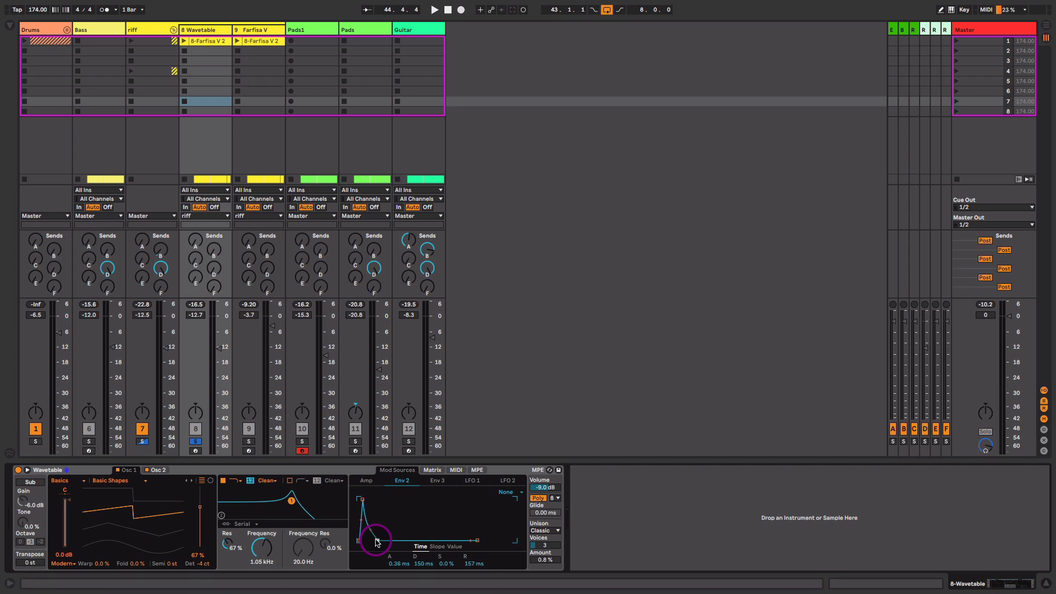
Solo the Farfisa V track alongside Wavetable and set the Wavetable track's volume to -16.2 dB while playing the riff.
left_click(249, 442)
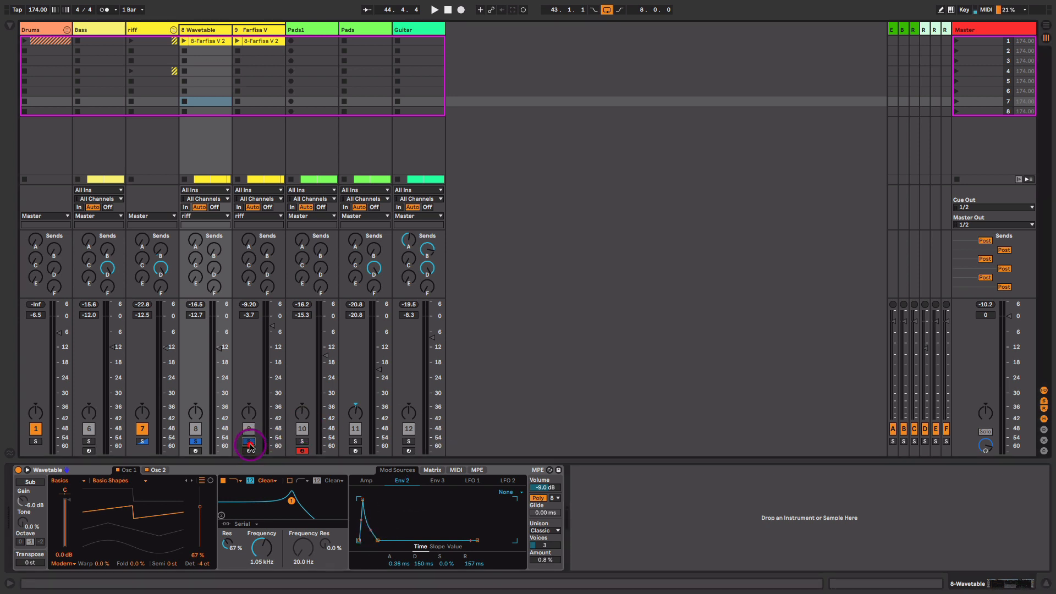
key("space")
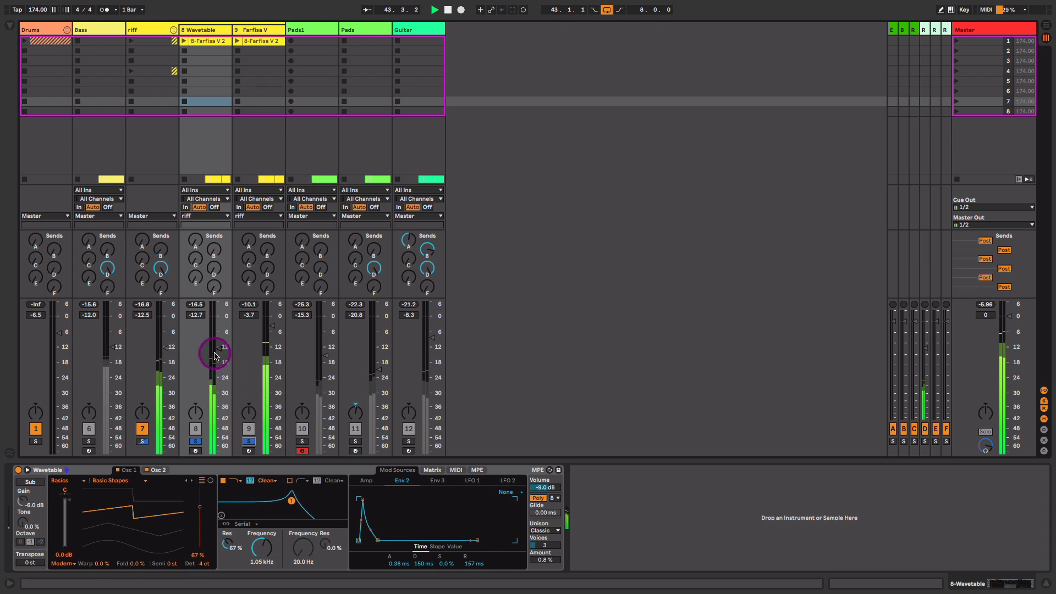
mouse_move(219, 349)
left_mouse_down()
mouse_move(219, 454)
mouse_move(217, 352)
left_mouse_up()
key("space")
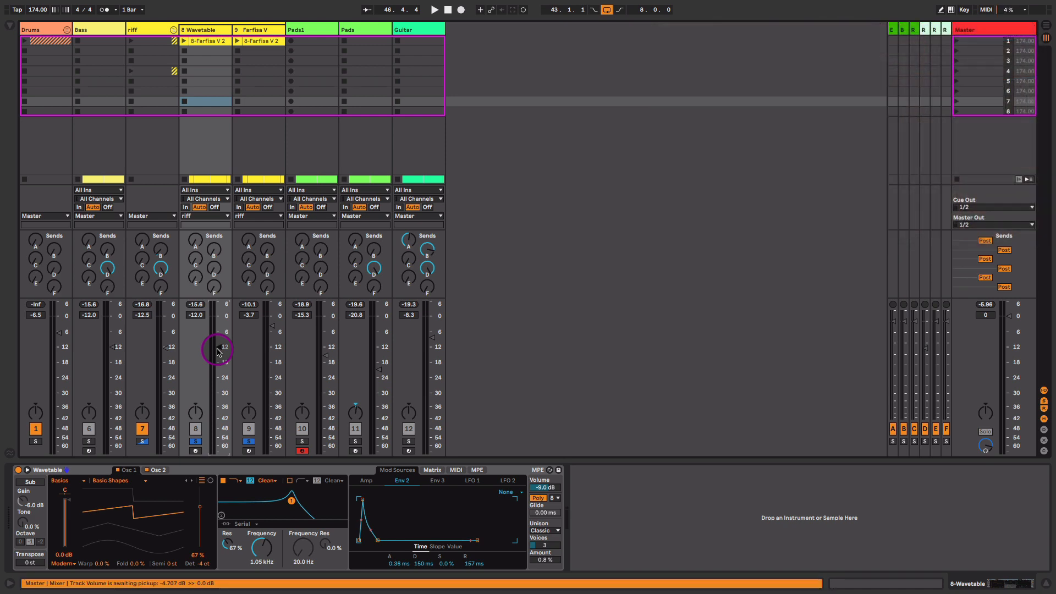
key("space")
mouse_move(218, 348)
left_mouse_down()
mouse_move(218, 335)
mouse_move(218, 397)
mouse_move(217, 360)
left_mouse_up()
key("space")
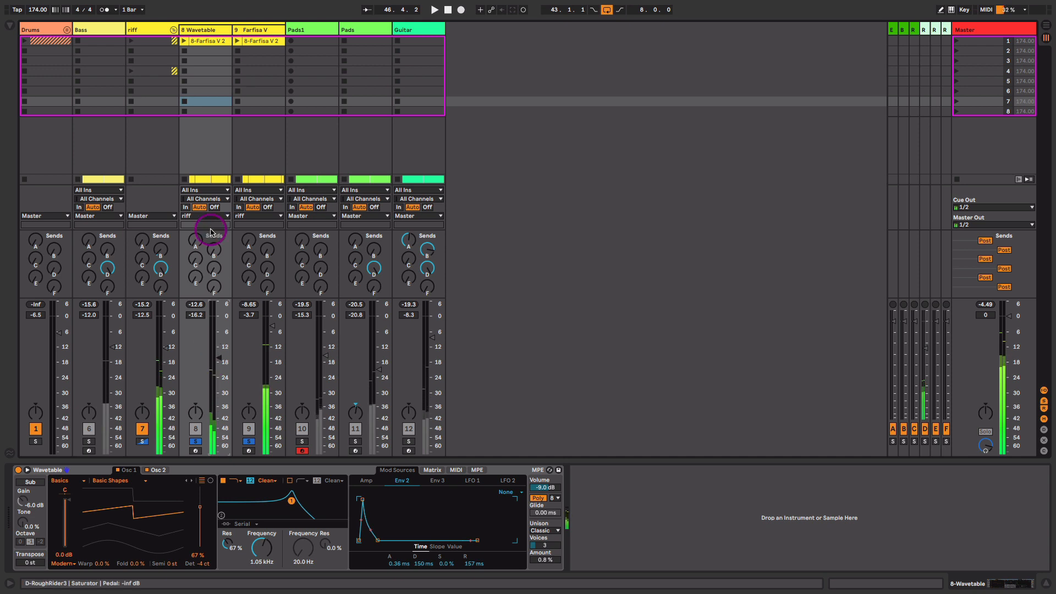
Select the riff group track and expand the first Compressor in its device chain.
left_click(142, 31)
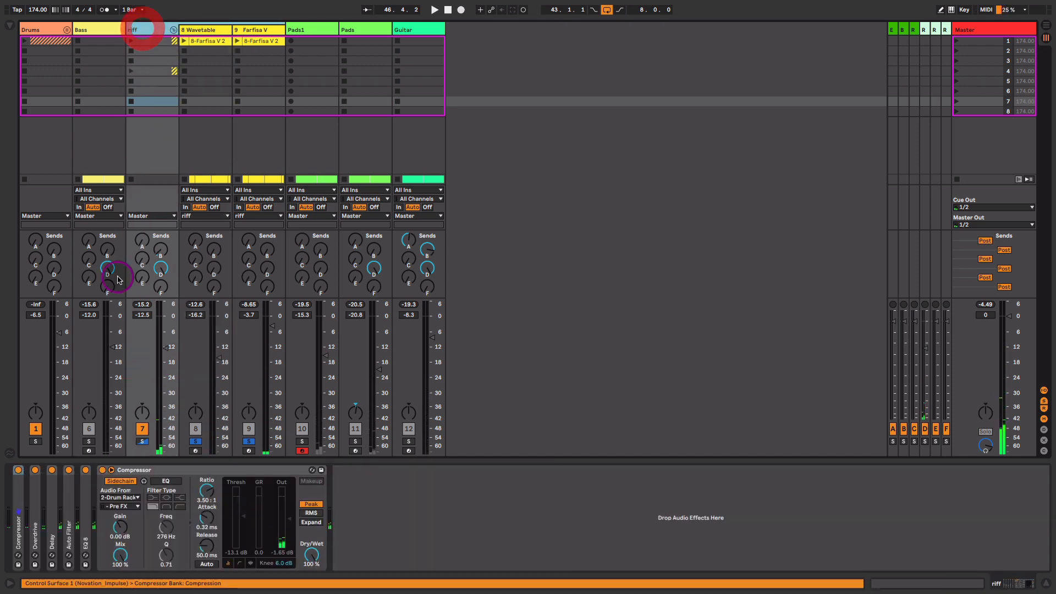
left_click(21, 497)
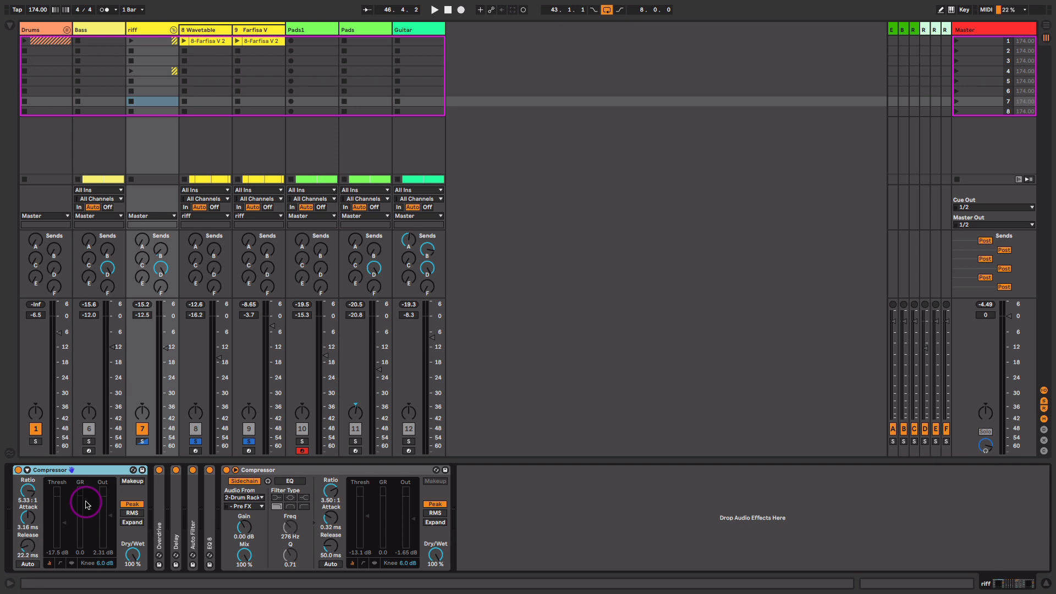
Audition the riff through the first Compressor, then expand the Overdrive and set its Dry/Wet to 12%.
key("space")
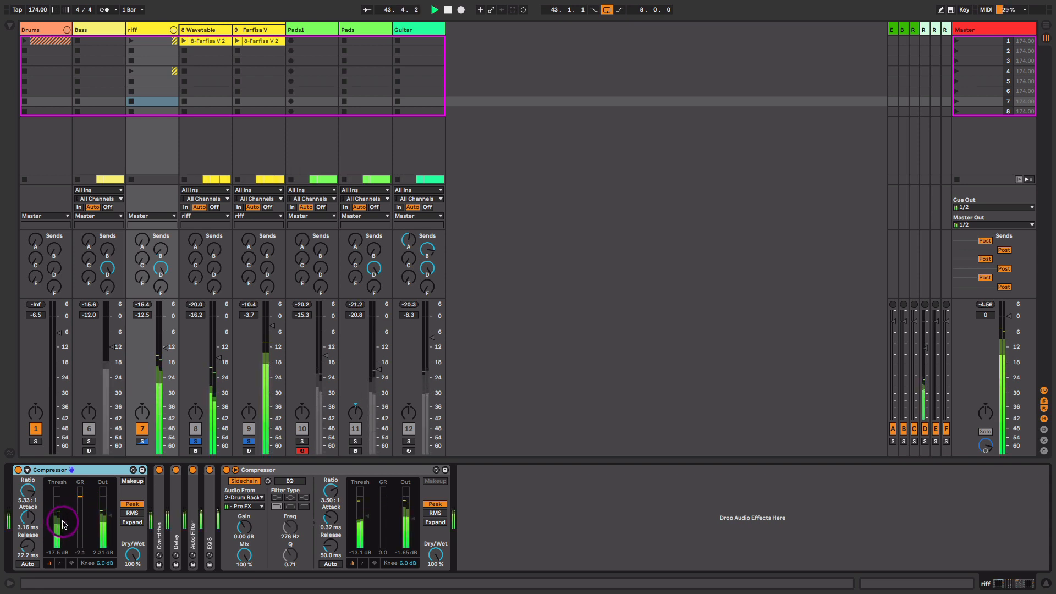
double_click(159, 497)
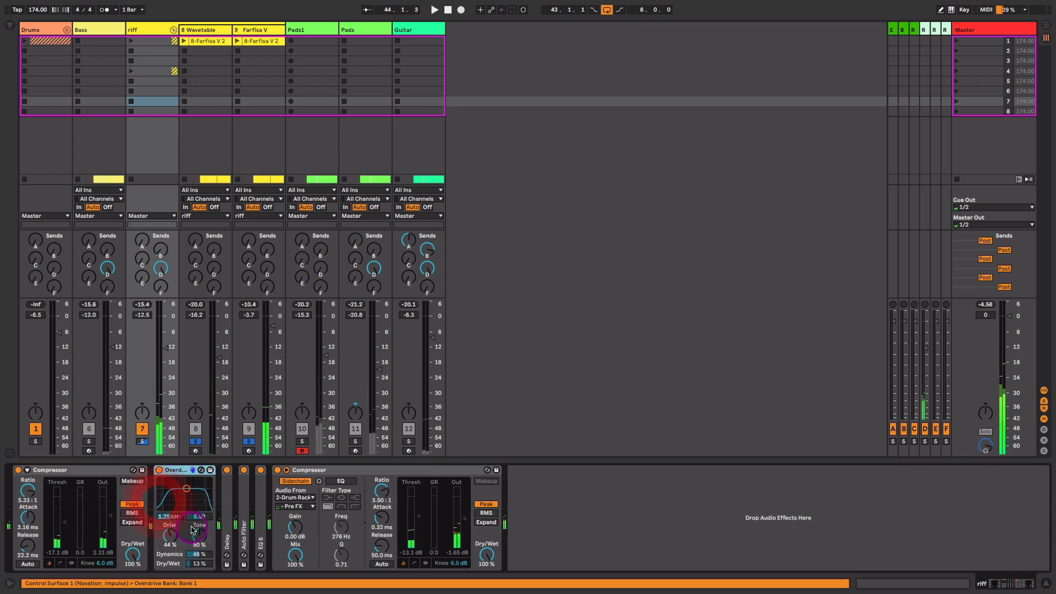
left_click_drag(203, 567, 201, 568)
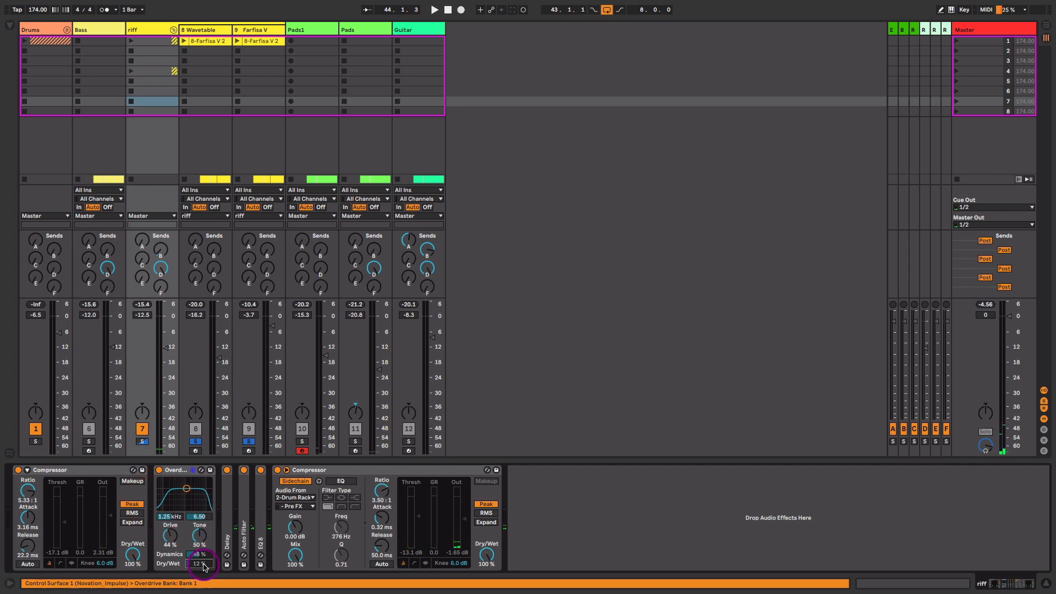
Expand the riff group's Delay to inspect its settings and audition the riff through it.
left_click(190, 497)
double_click(226, 497)
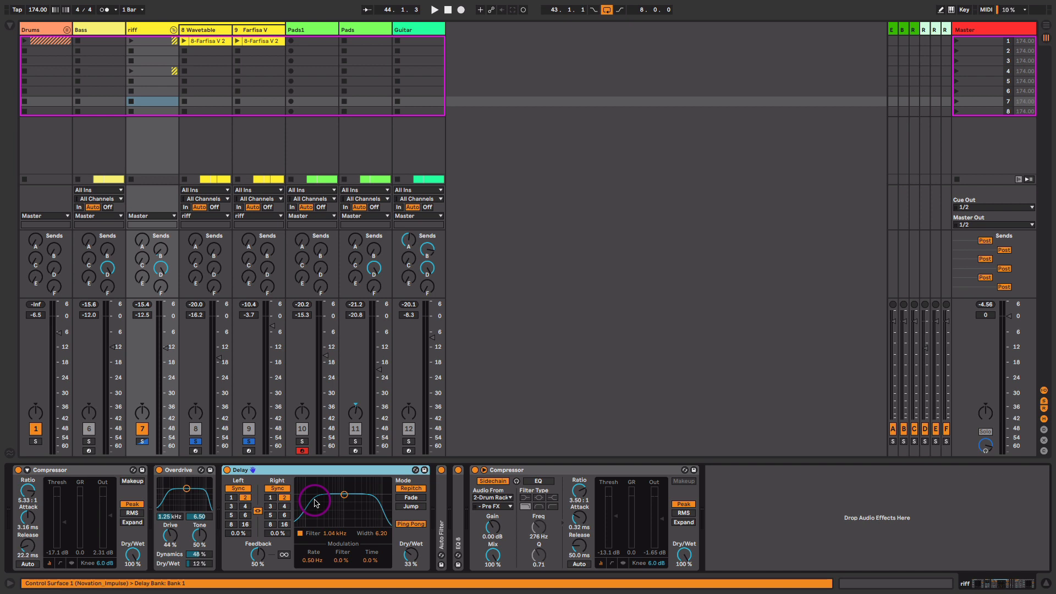
key("space")
key("space")
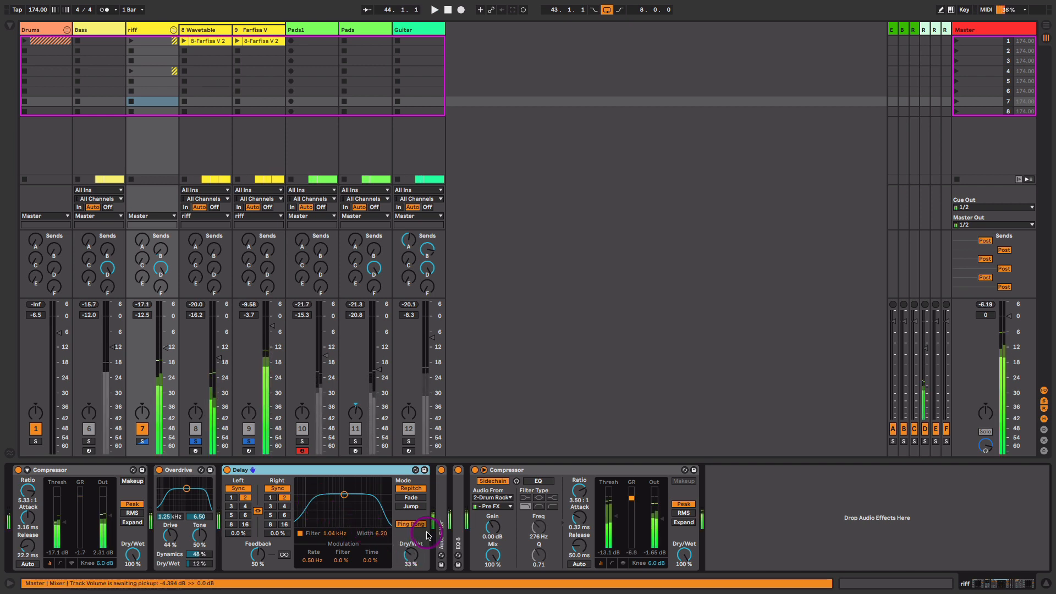
Expand the Auto Filter and EQ Eight, inspect EQ band 3, and play the riff to view its spectrum.
double_click(440, 525)
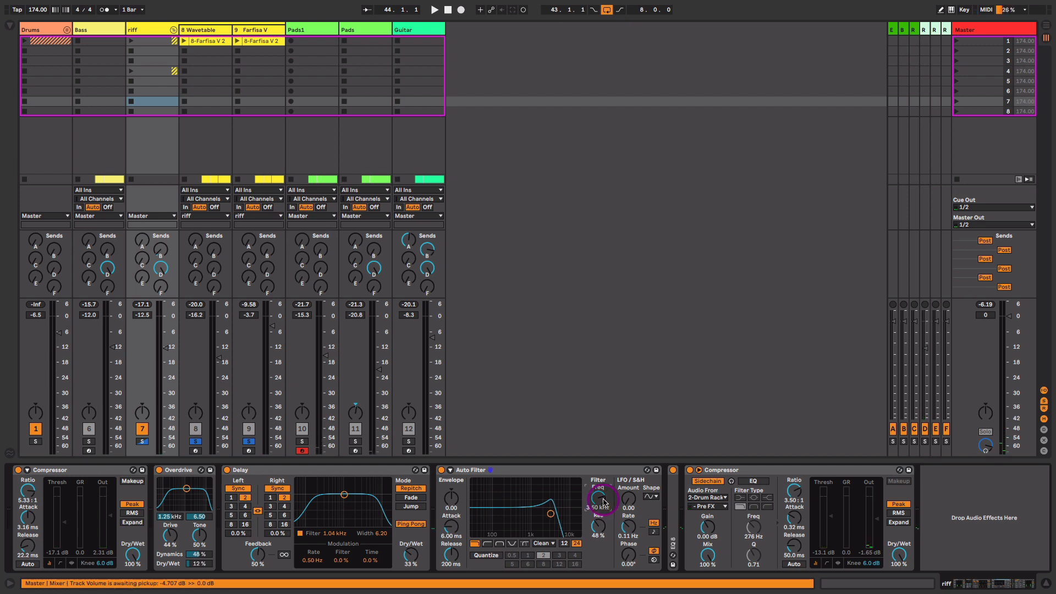
double_click(673, 497)
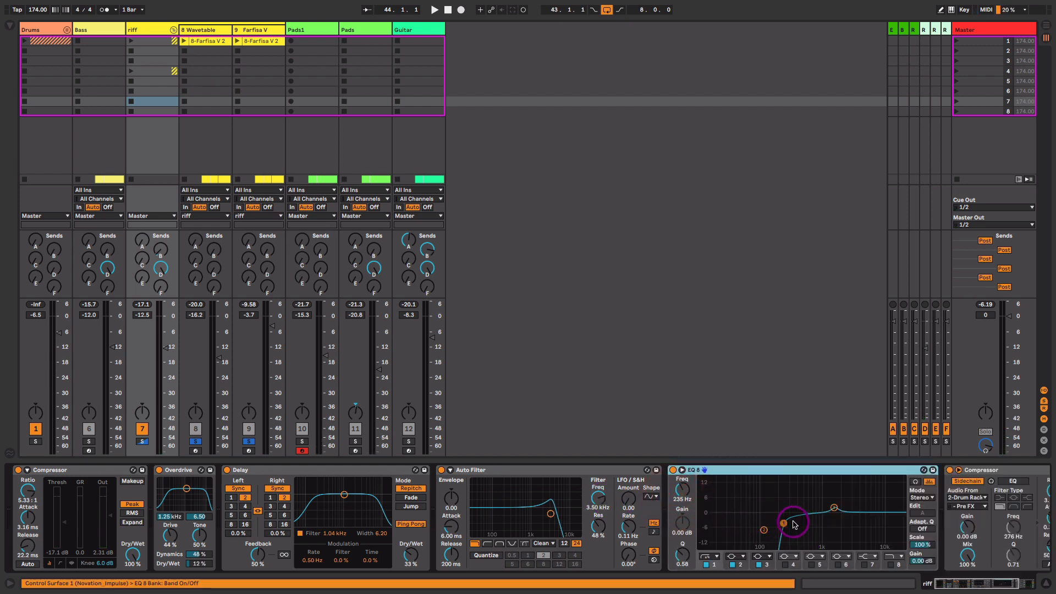
left_click(834, 508)
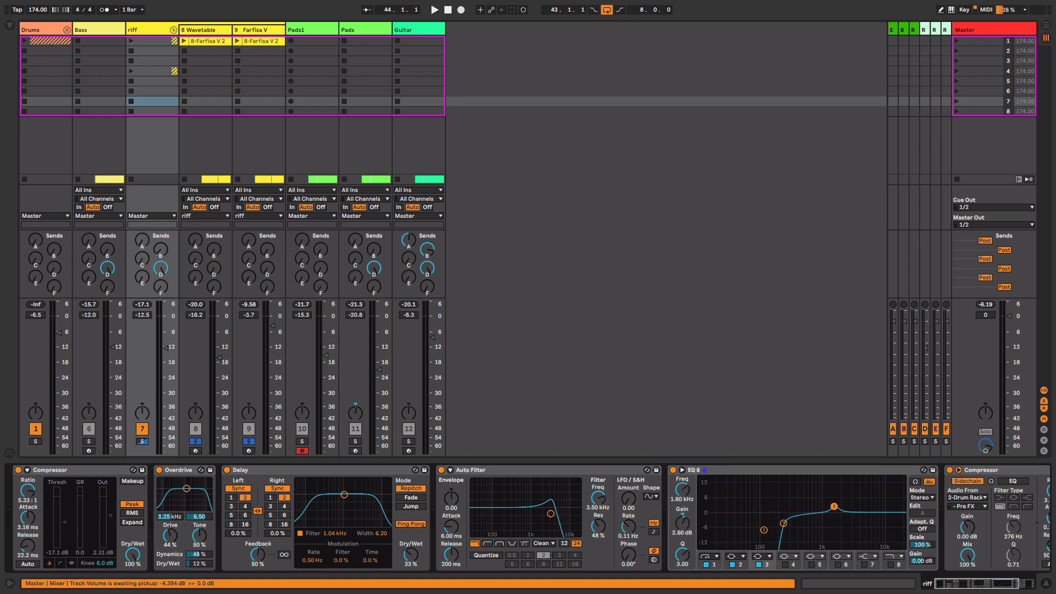
key("space")
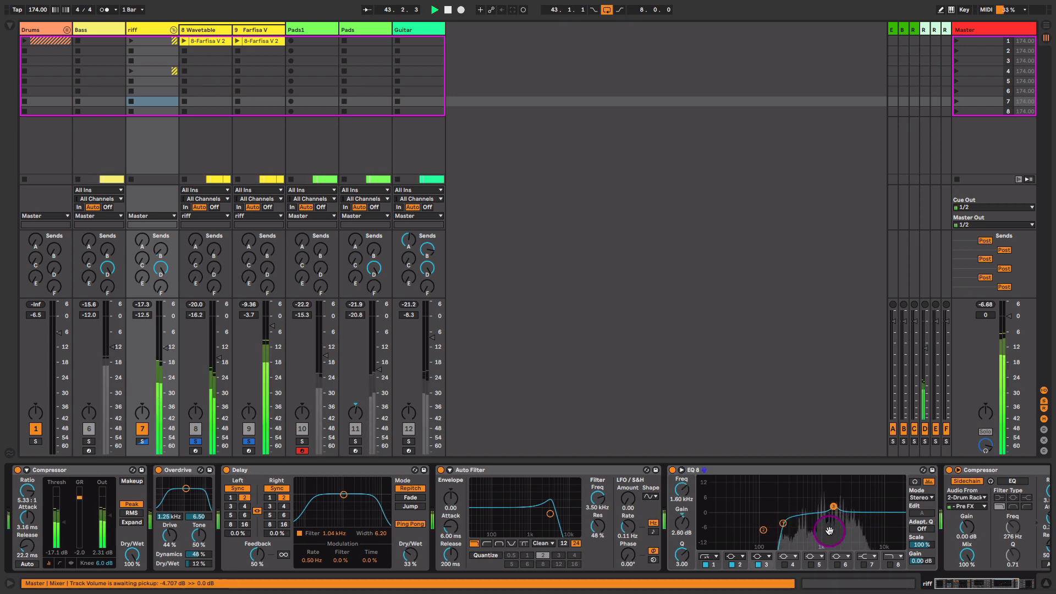
Set the threshold of the sidechained Compressor at the end of the riff chain to -12.3 dB during playback.
left_click_drag(829, 532, 580, 537)
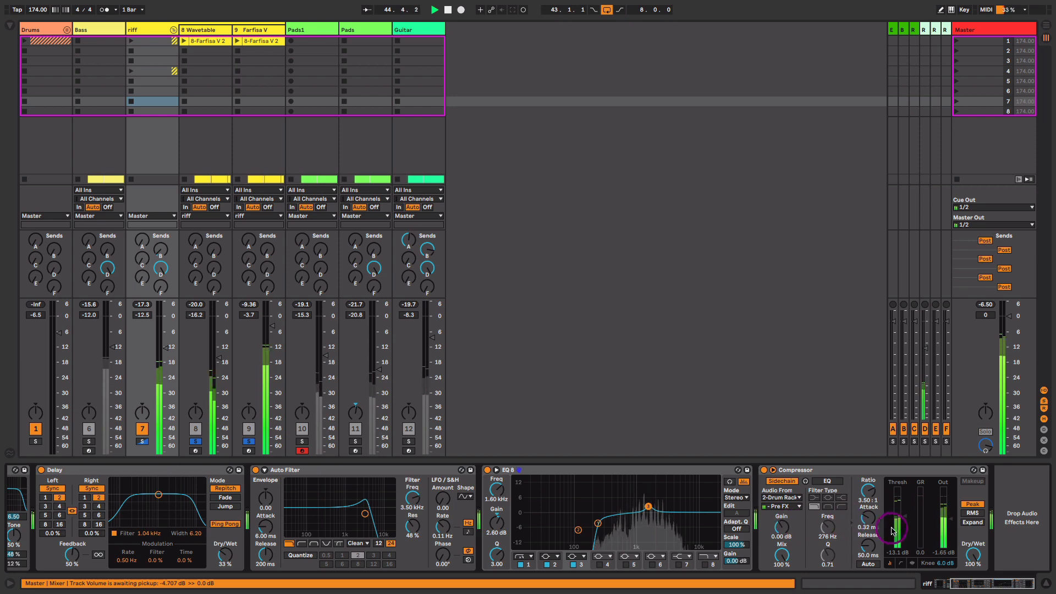
key("space")
left_click(895, 471)
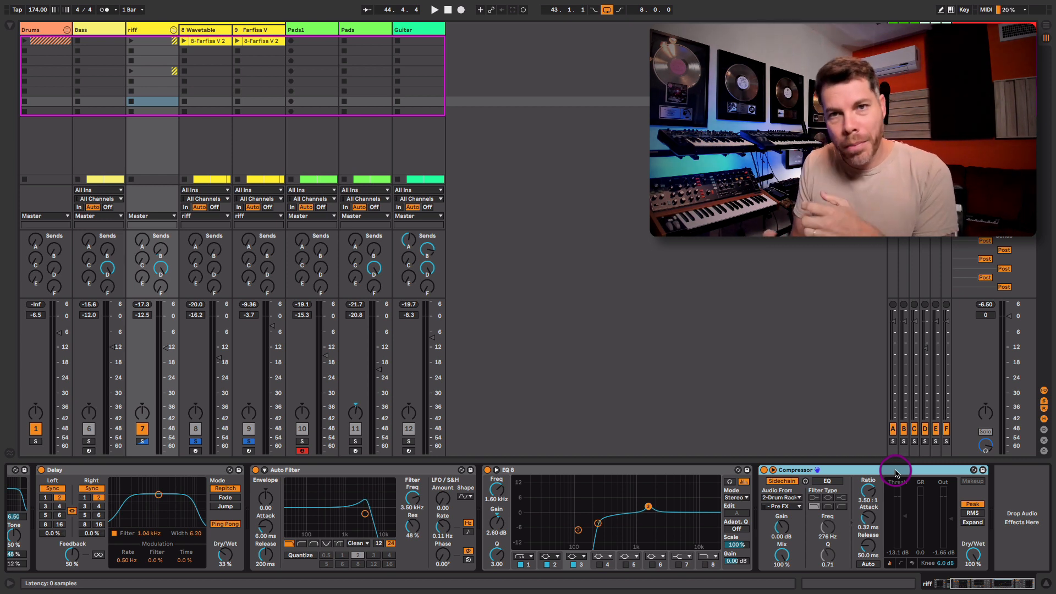
key("space")
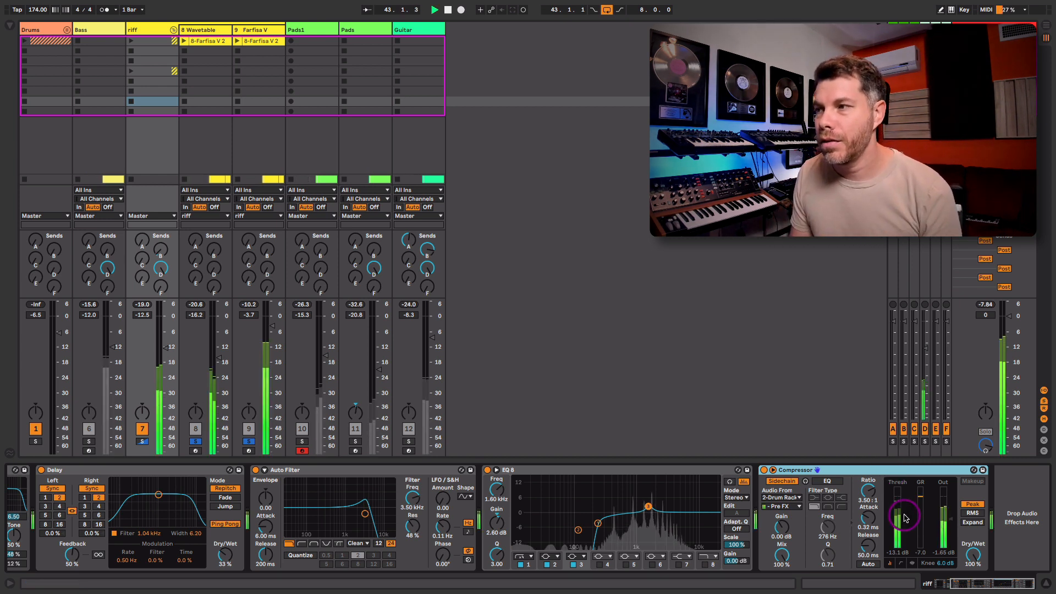
left_click_drag(904, 516, 905, 517)
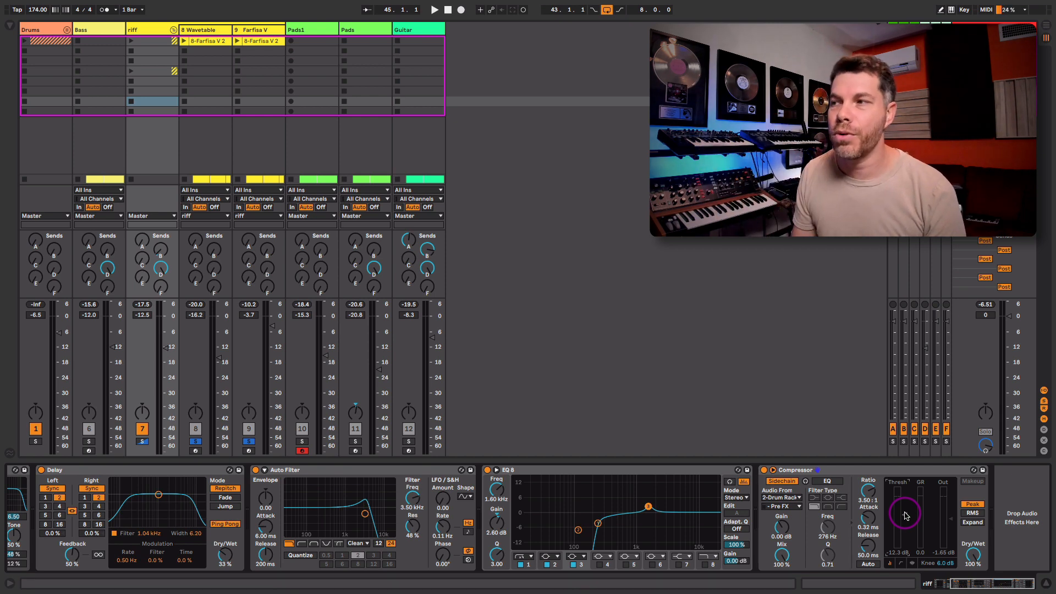
Collapse all six devices in the riff group's effect chain.
left_click_drag(402, 513, 746, 507)
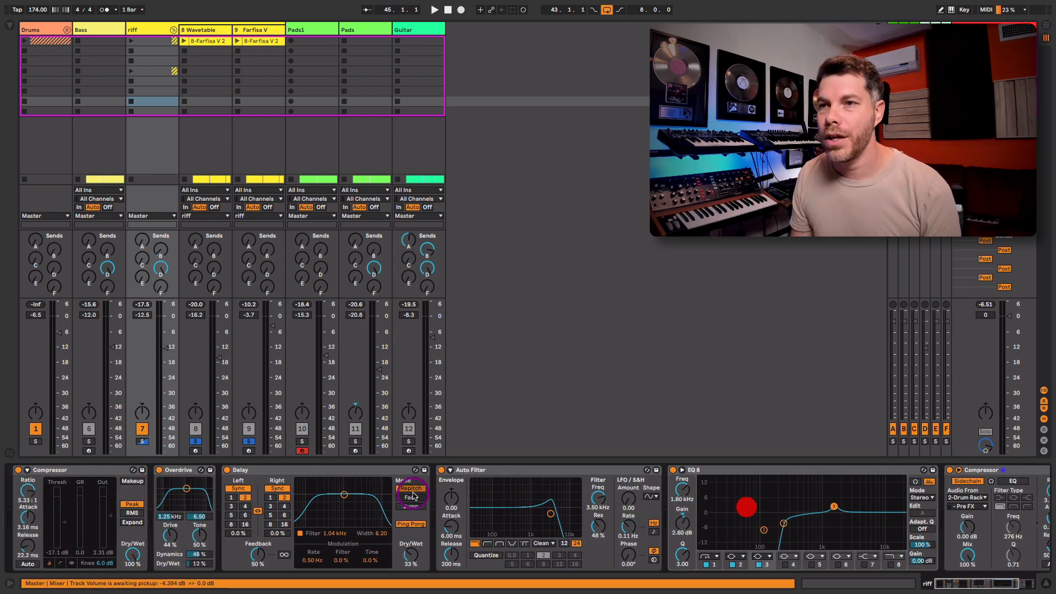
double_click(260, 468)
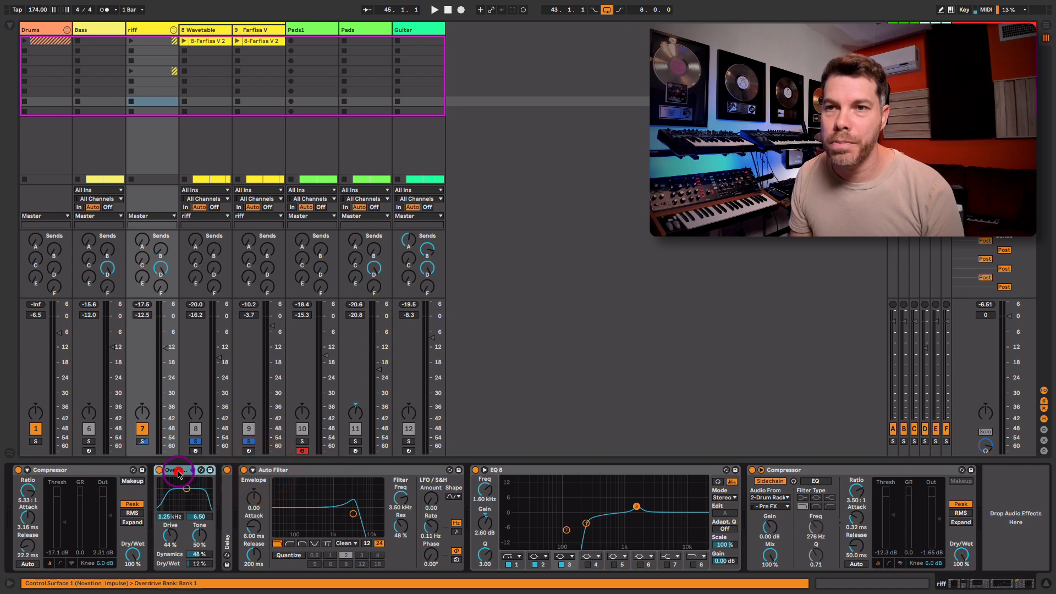
double_click(177, 470)
double_click(208, 470)
double_click(234, 470)
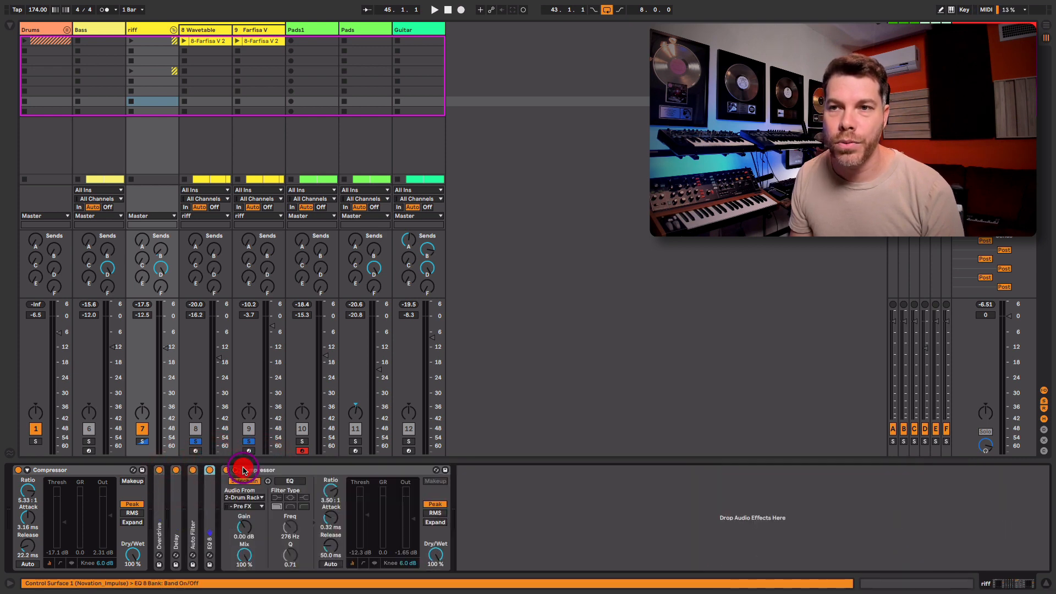
left_click(256, 470)
double_click(257, 470)
double_click(95, 470)
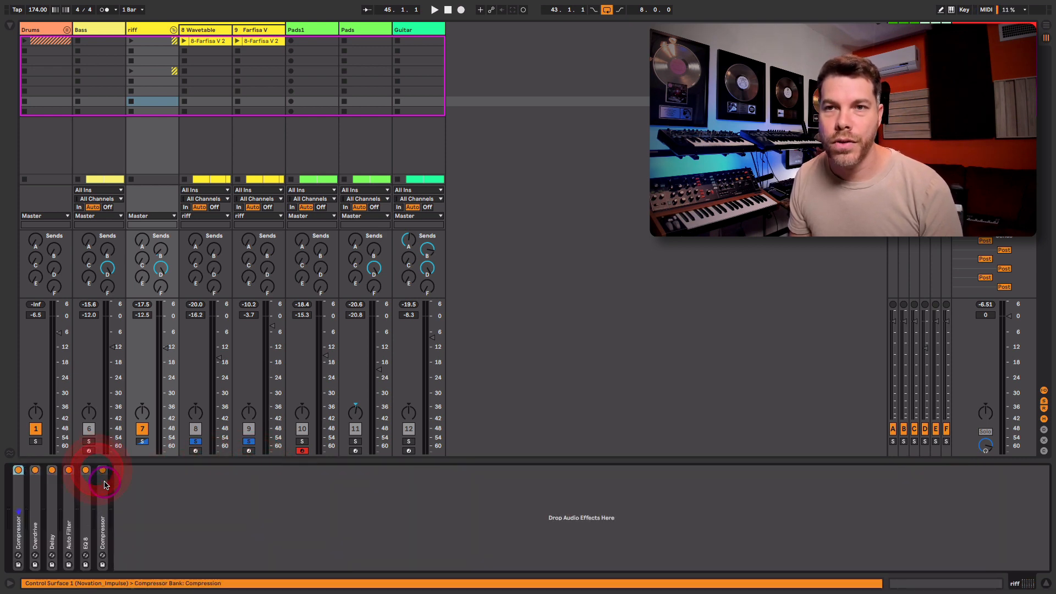
Bypass all six riff effects together, play the dry riff for comparison, and switch the effects back on.
left_click(17, 491, "shift")
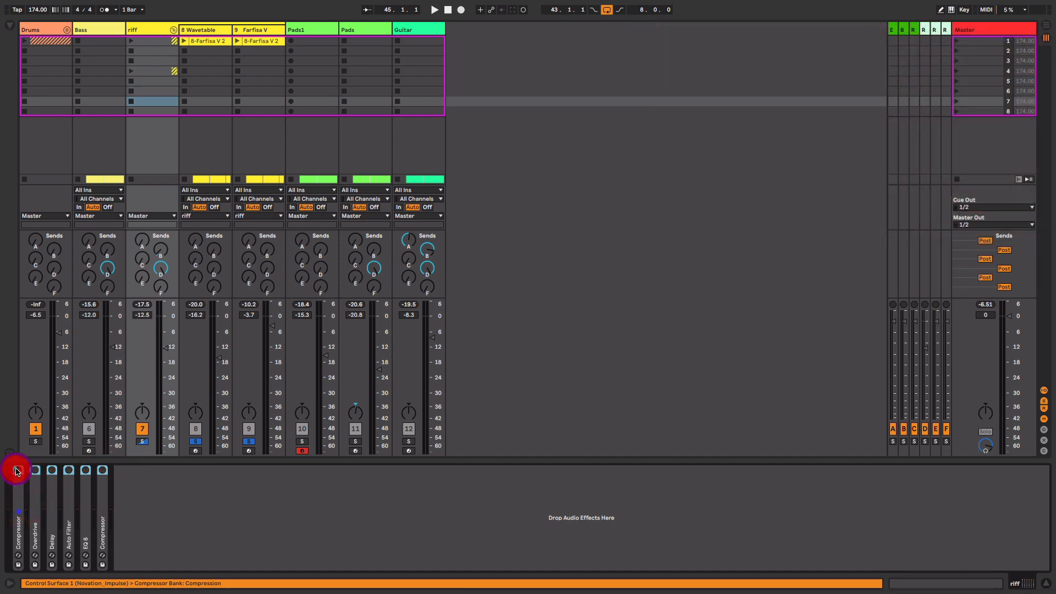
key("space")
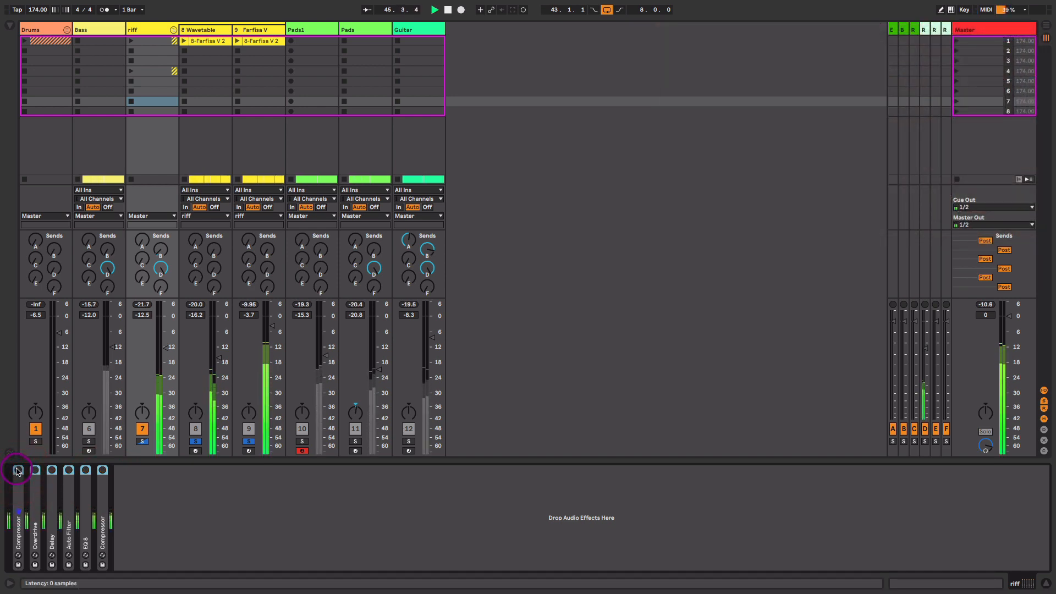
left_click(17, 470)
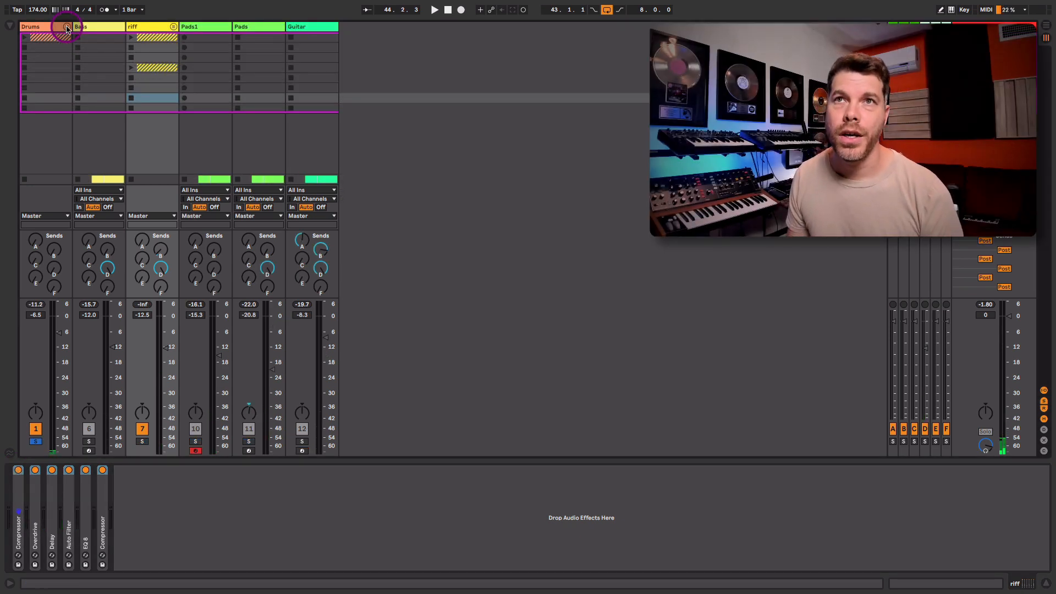
Unfold the Drums group and open the Addictive Drums 2 plug-in window from its track.
left_click(66, 28)
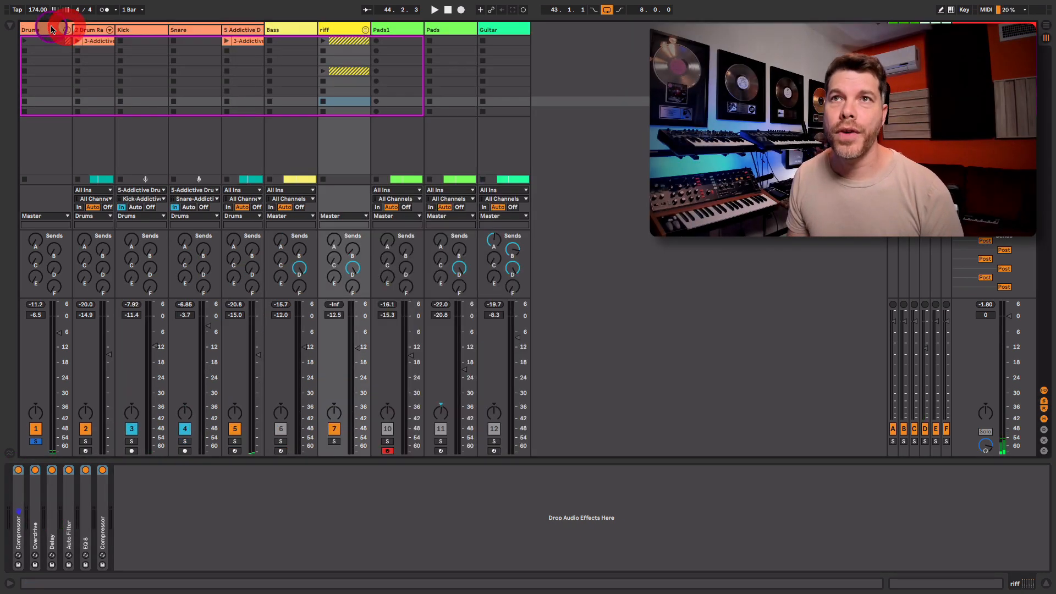
left_click(230, 31)
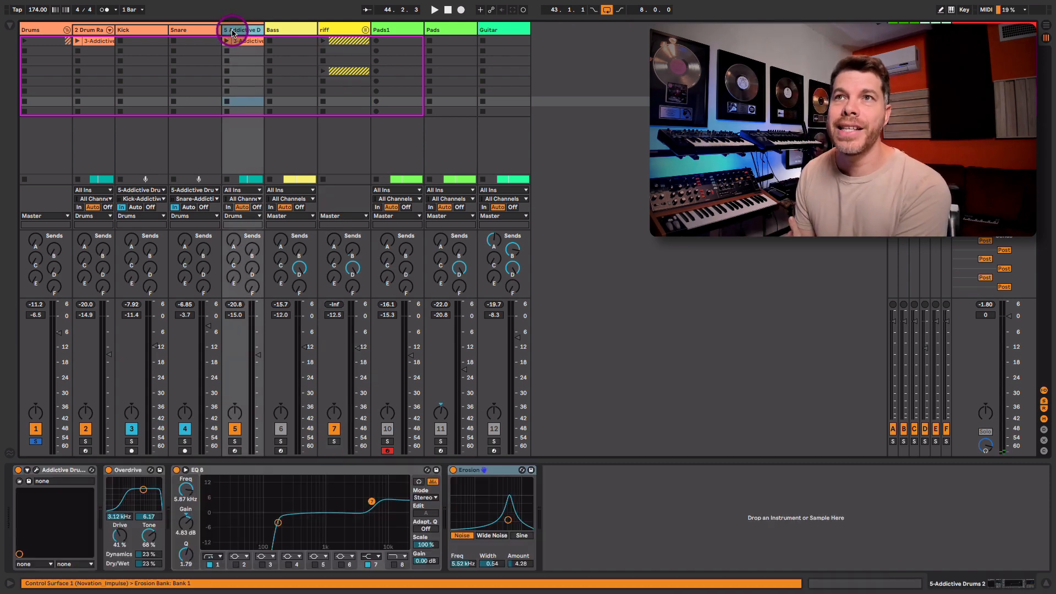
left_click(36, 470)
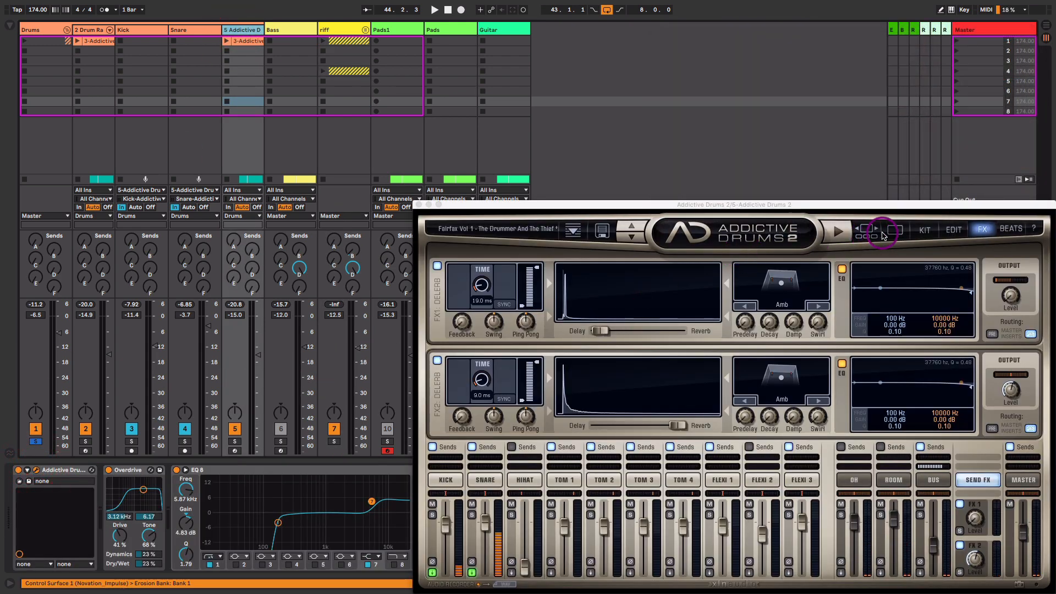
Show the Fairfax Vol 1 preset overview in Addictive Drums 2 and move the plug-in window fully into view.
left_click(924, 230)
left_click(894, 229)
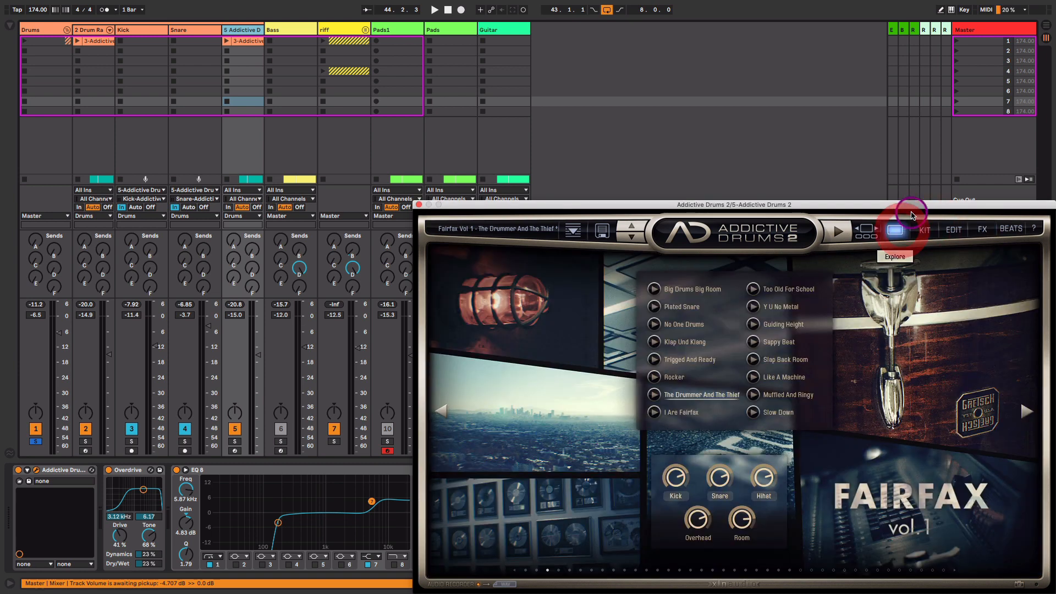
left_click(824, 68)
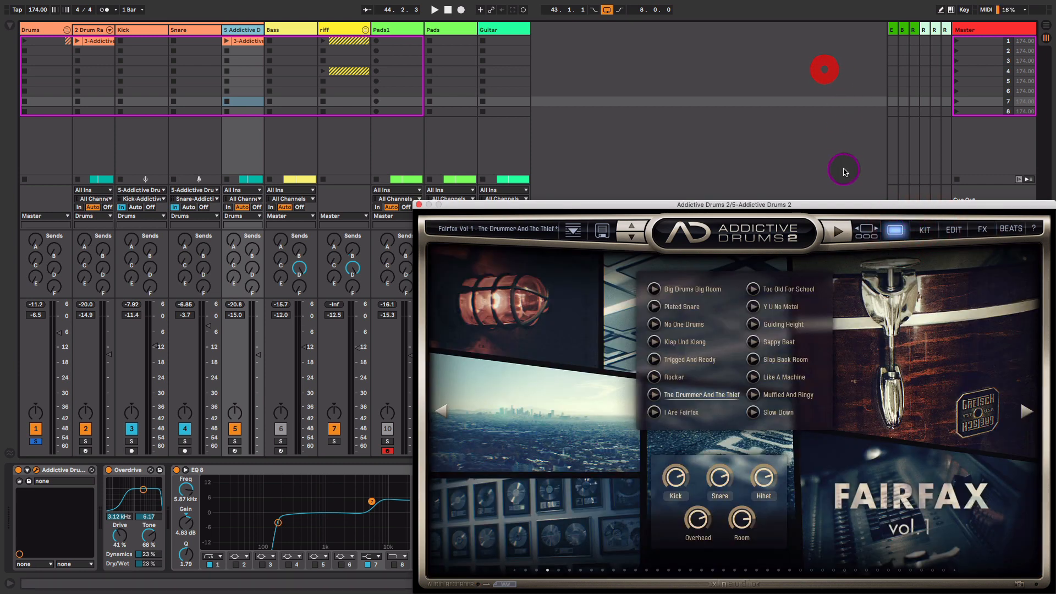
left_click_drag(842, 205, 790, 84)
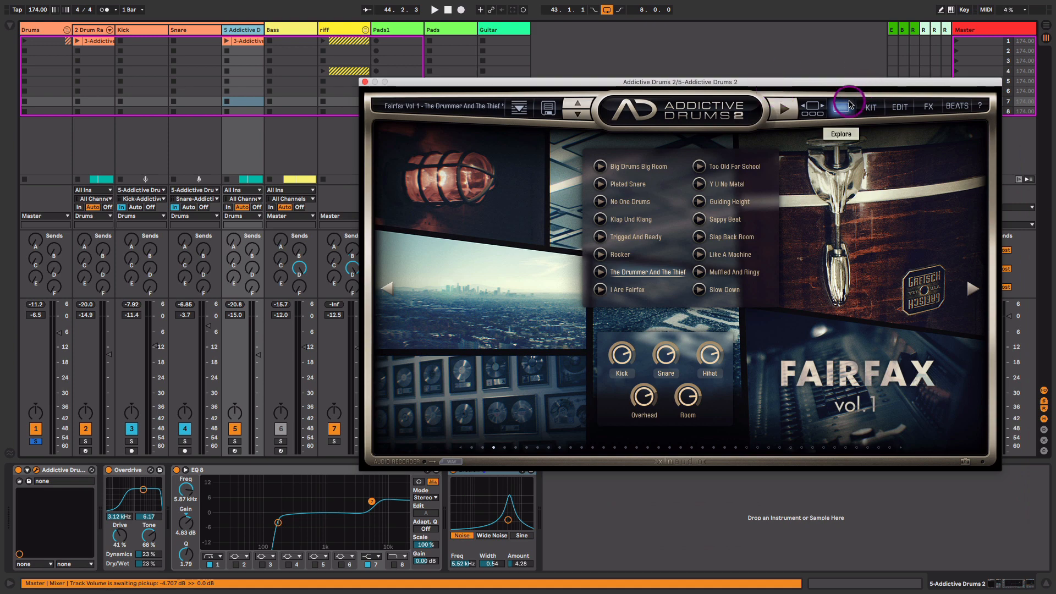
Review the Addictive Drums 2 kit pieces and display the edit settings for the kick.
left_click(871, 108)
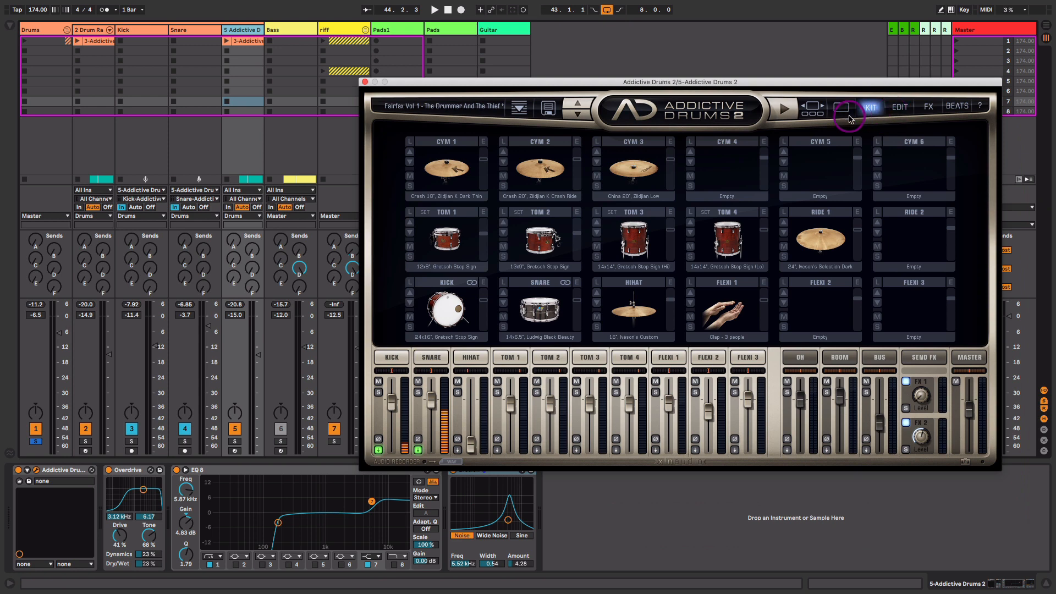
left_click(899, 107)
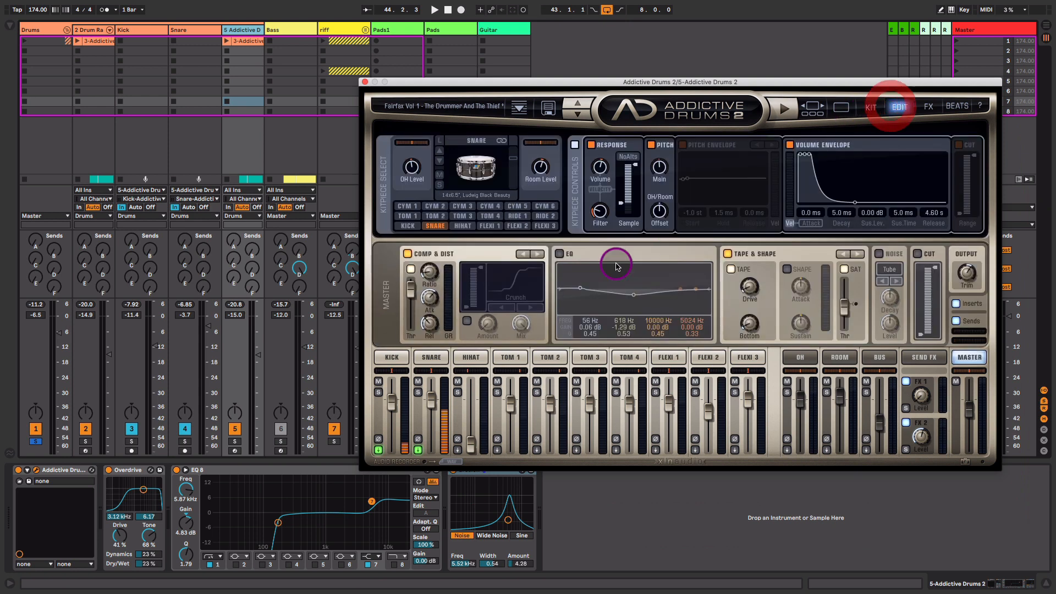
left_click(403, 357)
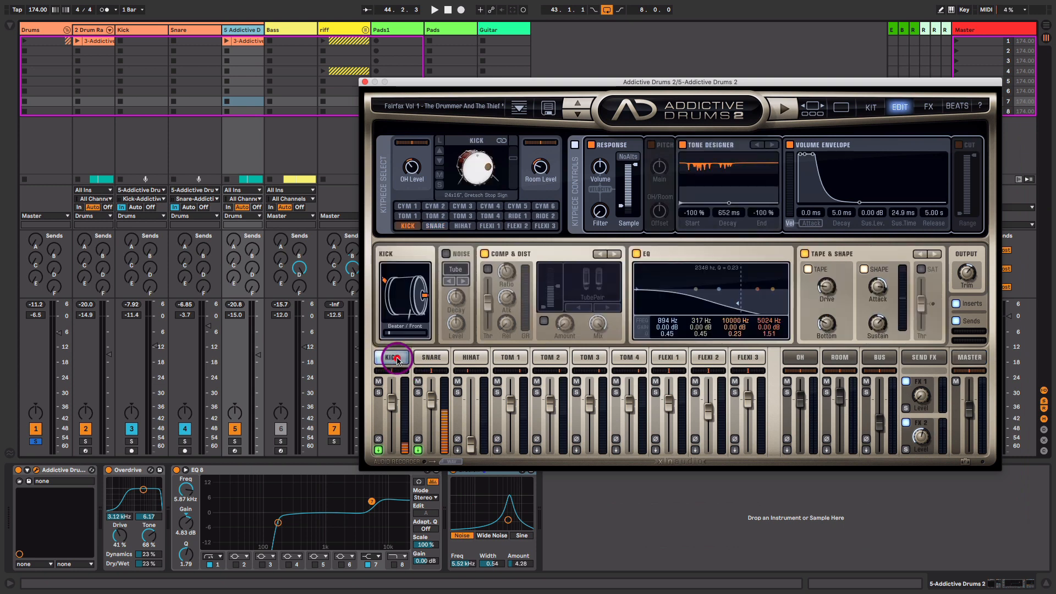
Examine the kick channel's output routing options, including Separate Out (Post Fader), and display the snare's edit settings.
left_click(379, 450)
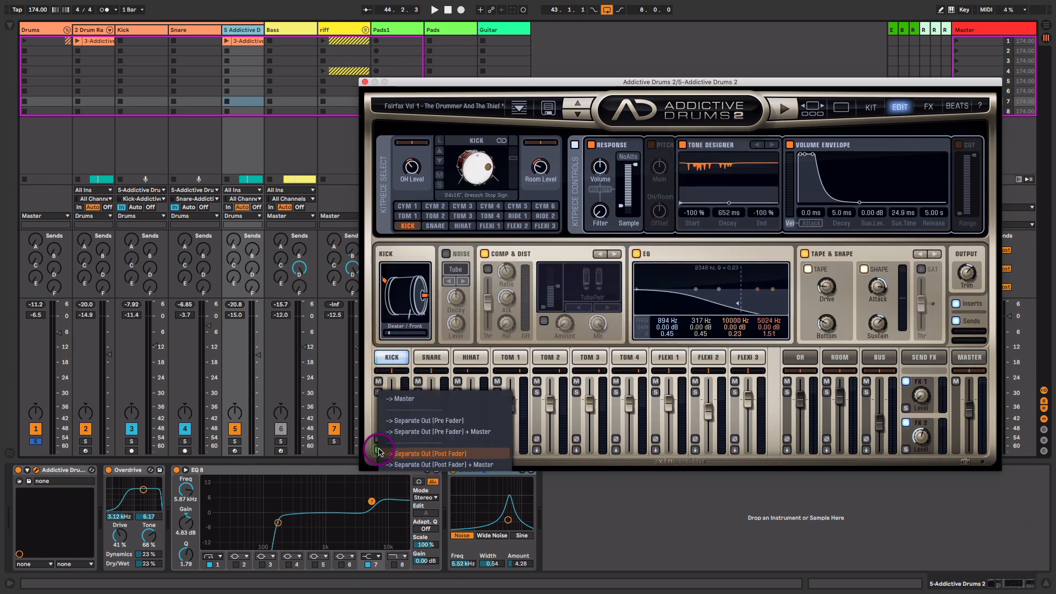
left_click(410, 453)
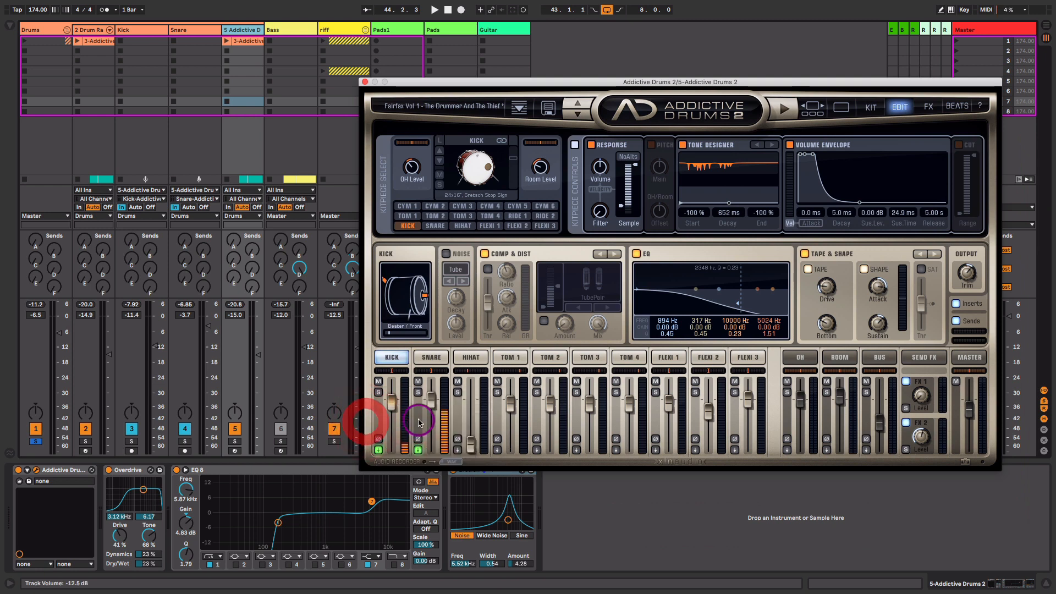
left_click(401, 358)
left_click(432, 357)
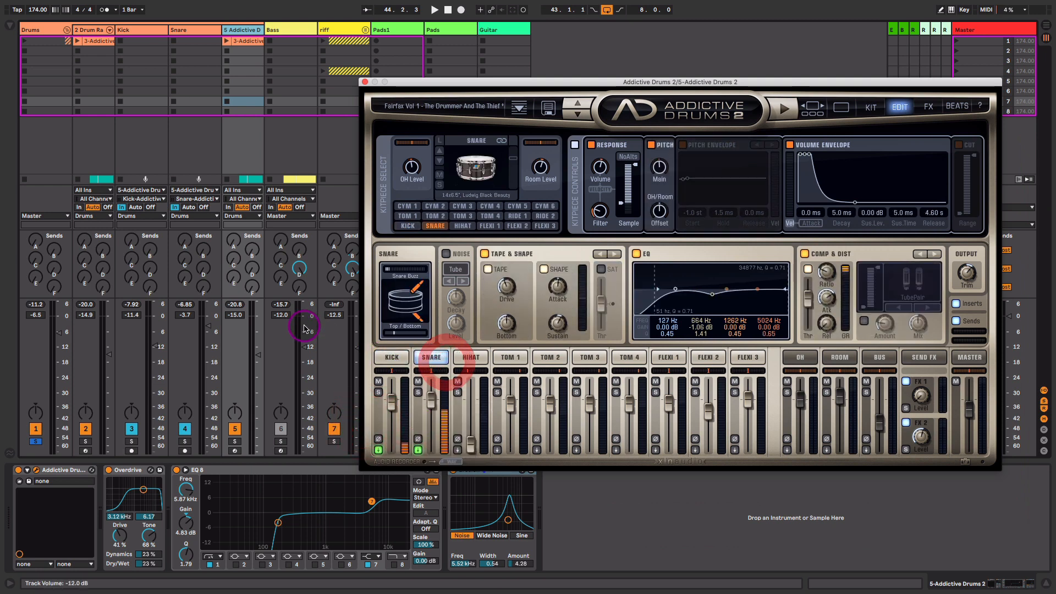
Select the Kick audio track and choose 5-Addictive Drums 2 as its audio input source.
left_click(146, 31)
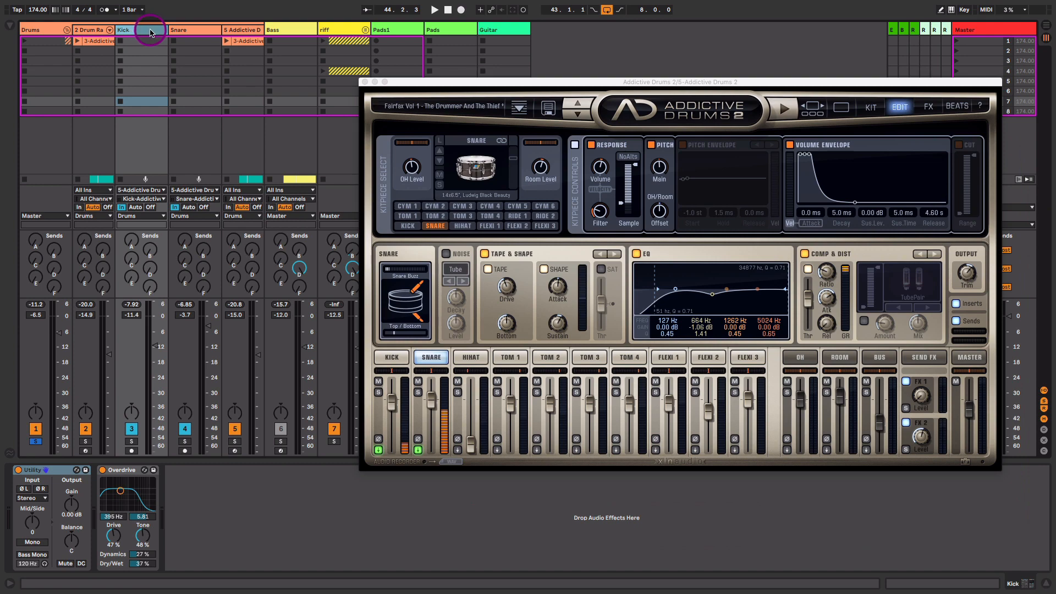
left_click(159, 190)
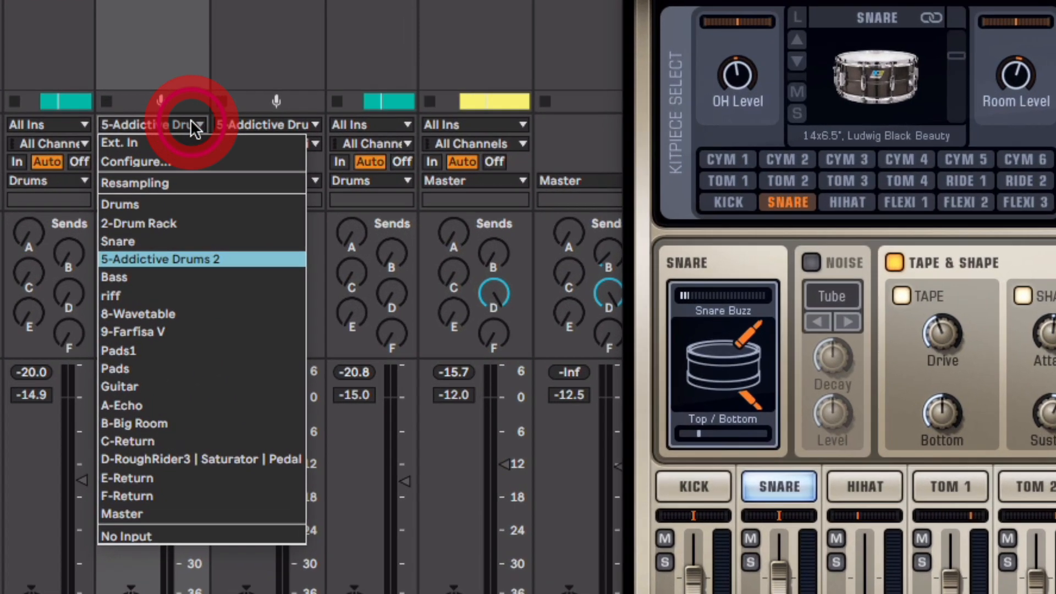
left_click(183, 254)
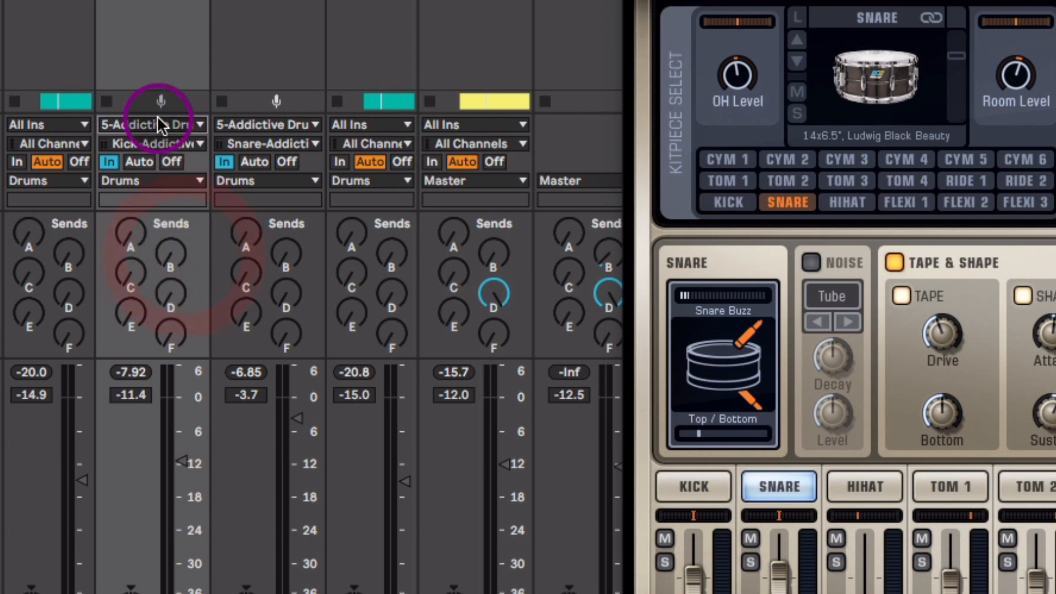
Route the Kick track's input channel to Kick-Addictive Drums 2 and set its monitoring to In.
left_click(160, 144)
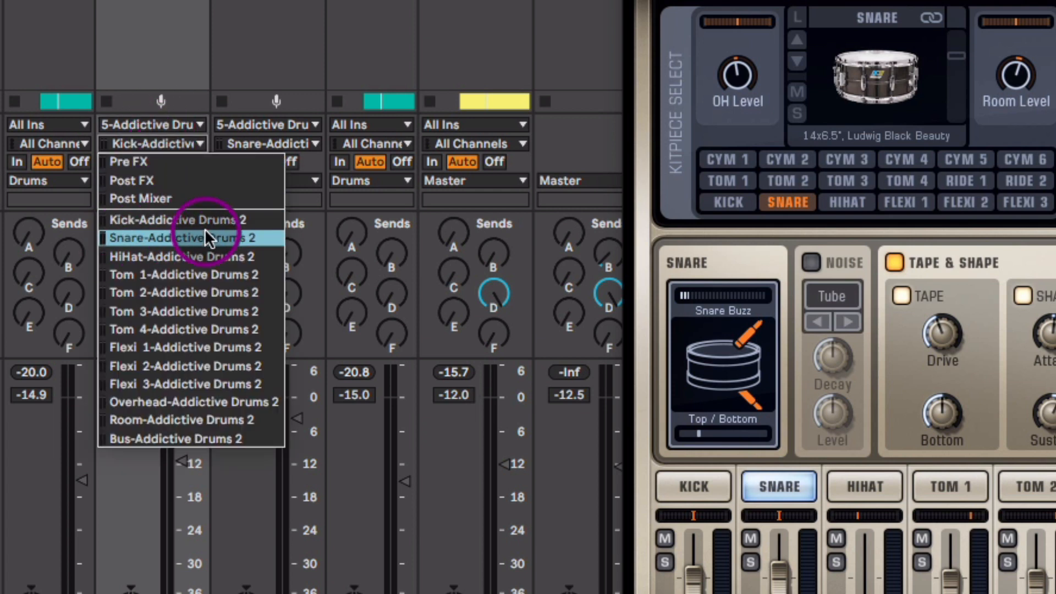
left_click(186, 221)
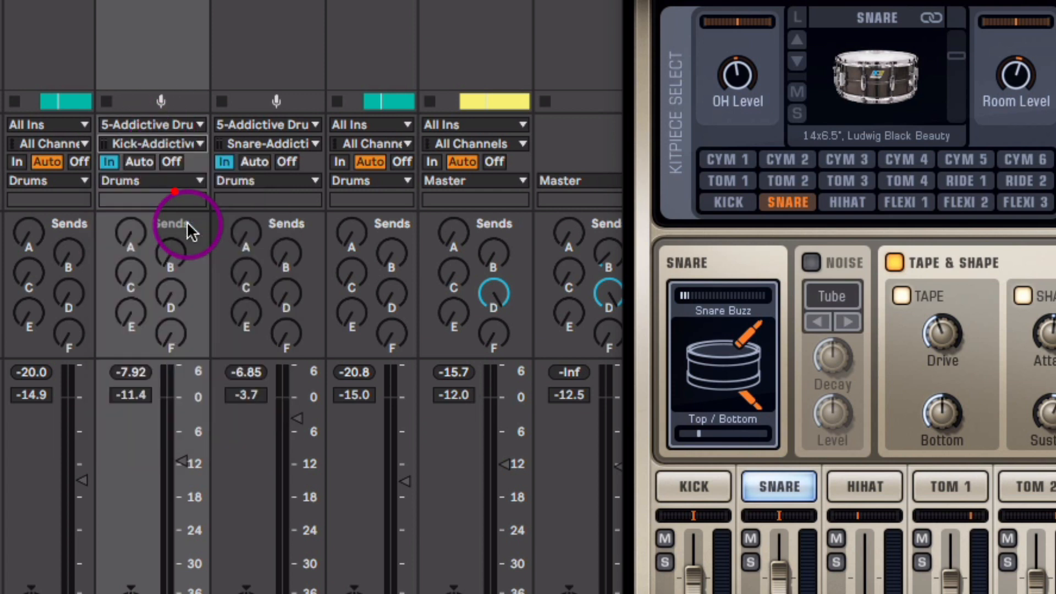
left_click(107, 161)
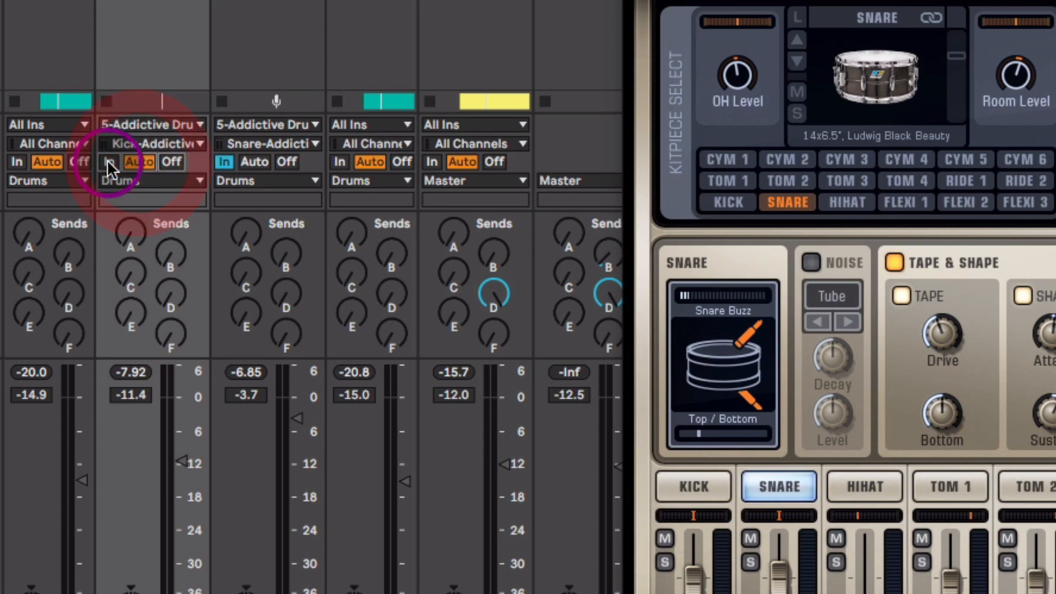
left_click(107, 159)
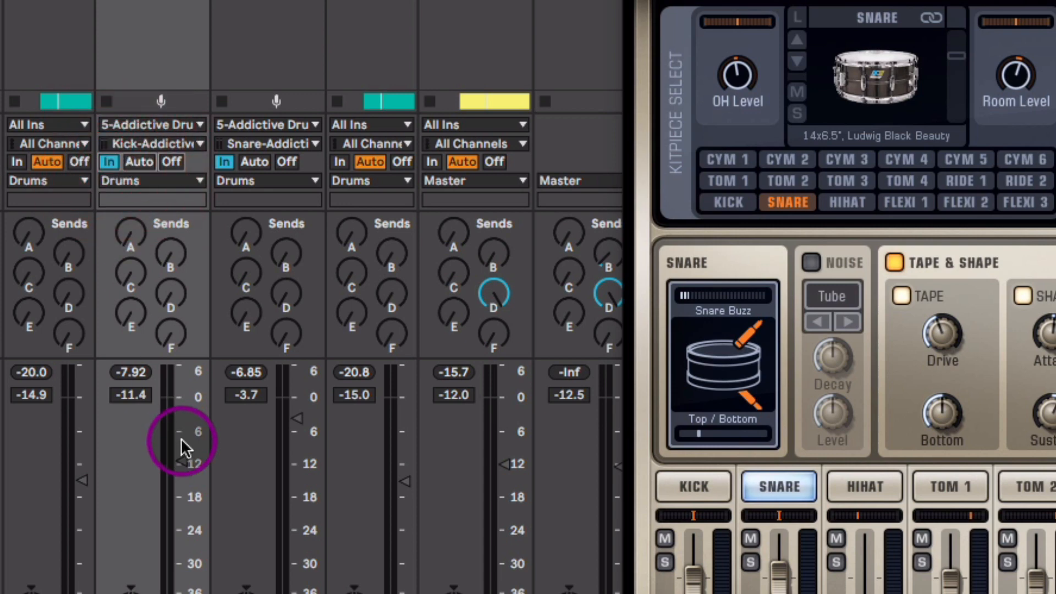
Solo the Kick track, play the loop, and add the Snare track to the solo.
left_click(132, 441)
key("space")
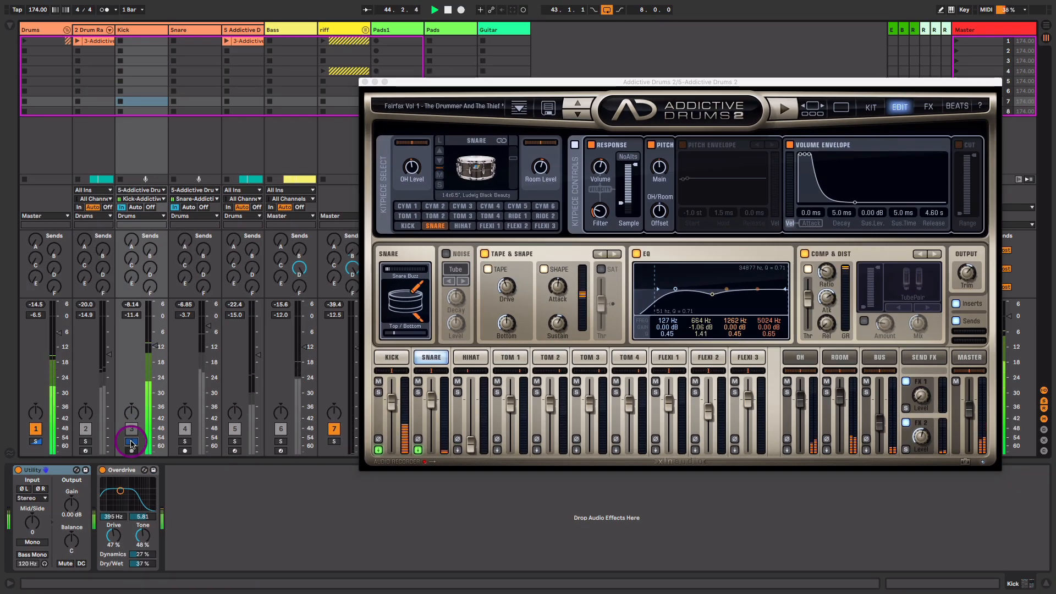
left_click(185, 441)
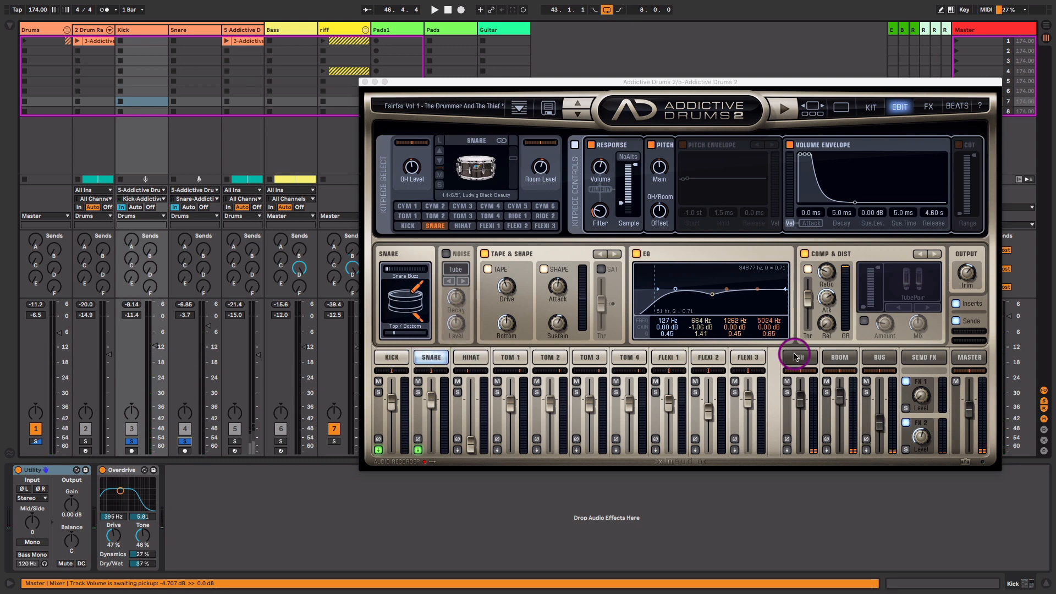
Show the Room channel's settings in Addictive Drums 2, and select and solo the 5-Addictive Drums 2 track.
left_click(811, 359)
left_click(840, 357)
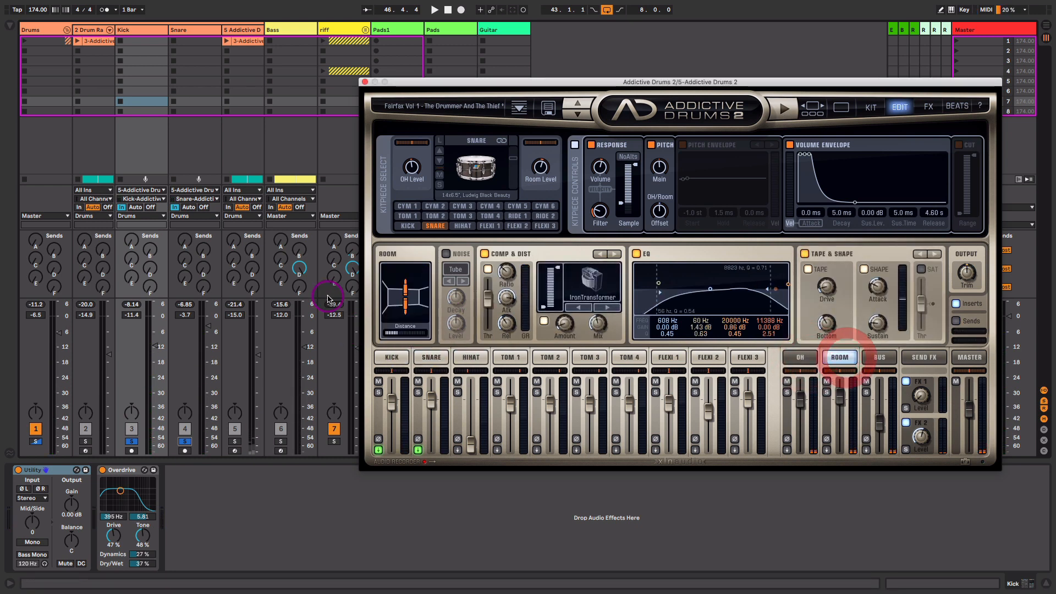
left_click(244, 29)
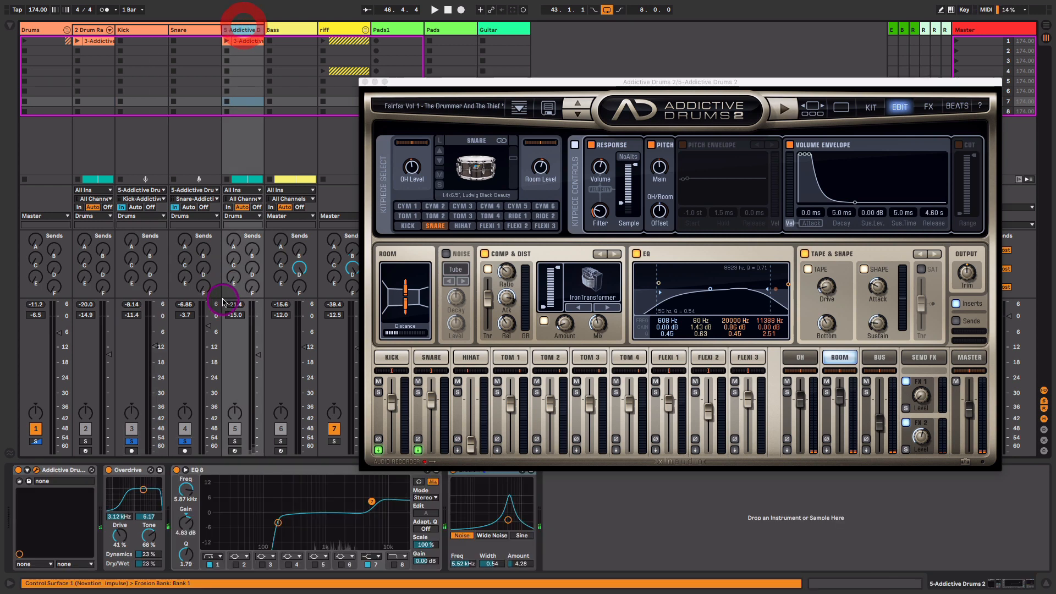
left_click(235, 441)
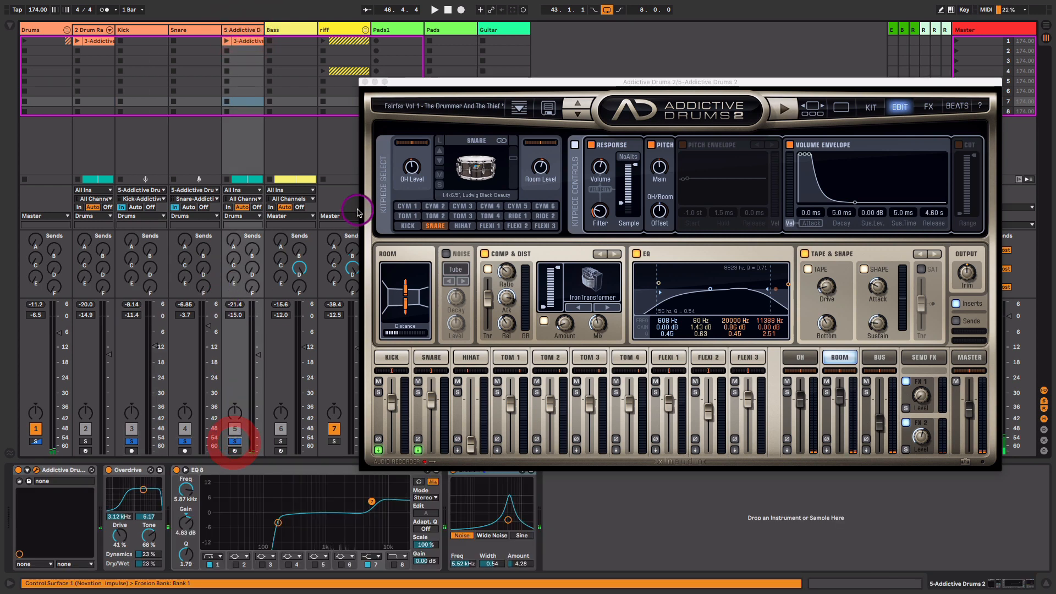
left_click(245, 32)
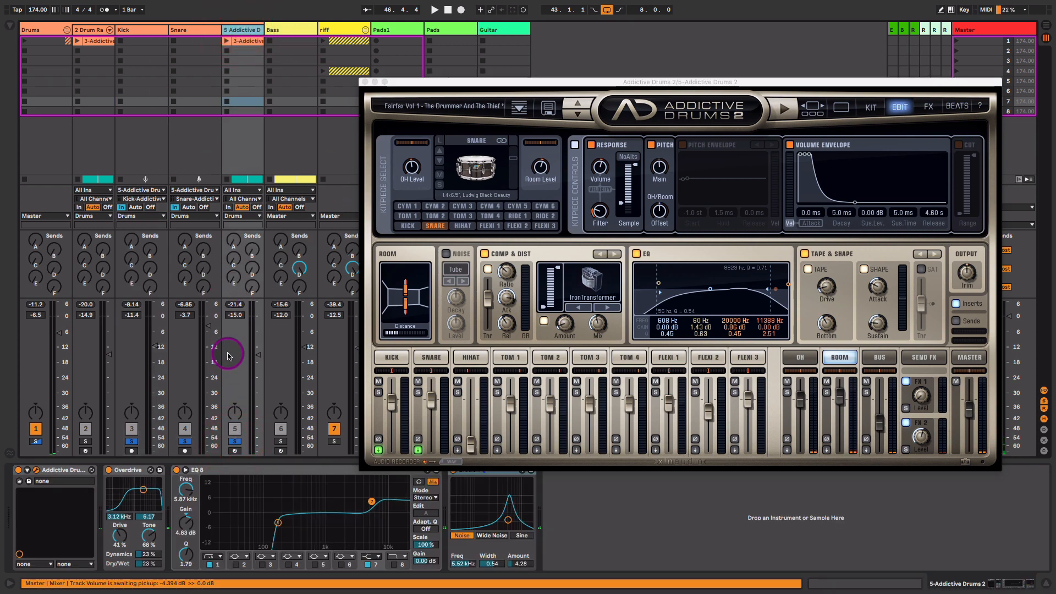
Leave only the 5-Addictive Drums 2 track soloed and compare its playback with Overdrive switched off and on.
left_click(186, 440)
left_click(131, 470)
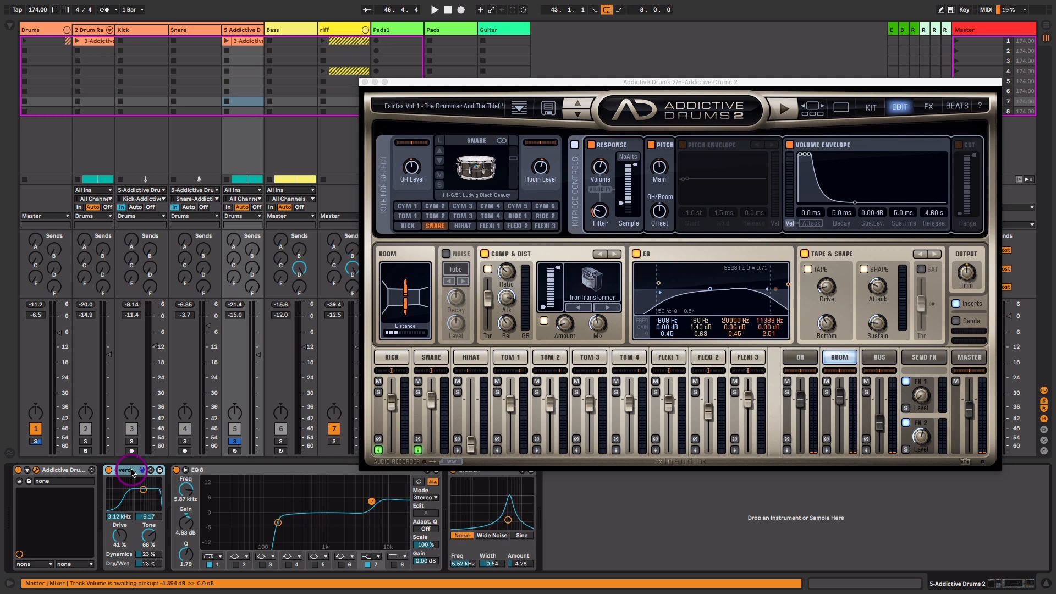
key("space")
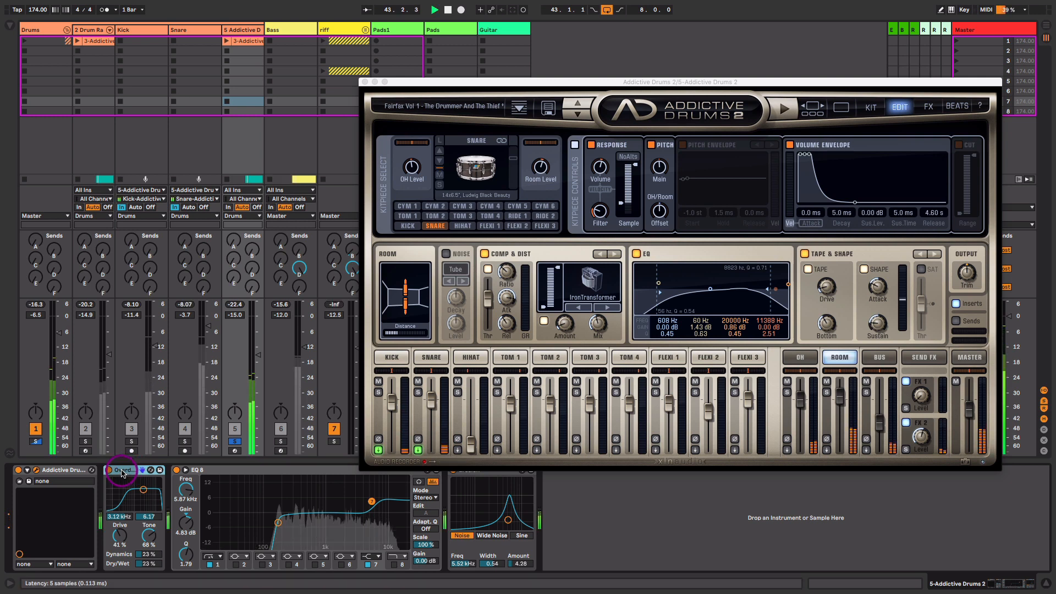
left_click(108, 470)
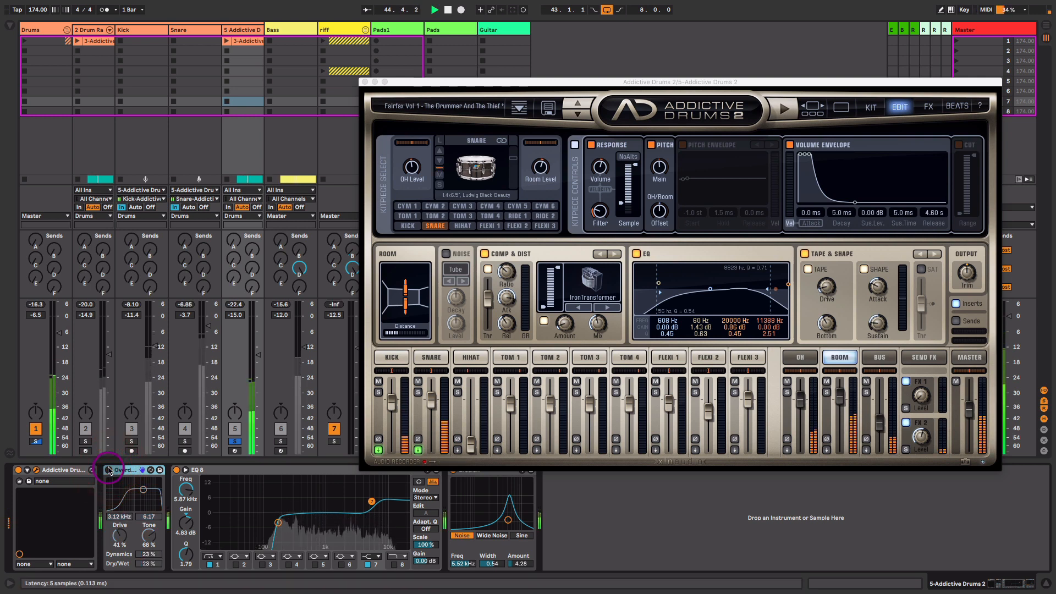
left_click(107, 470)
left_click(107, 470)
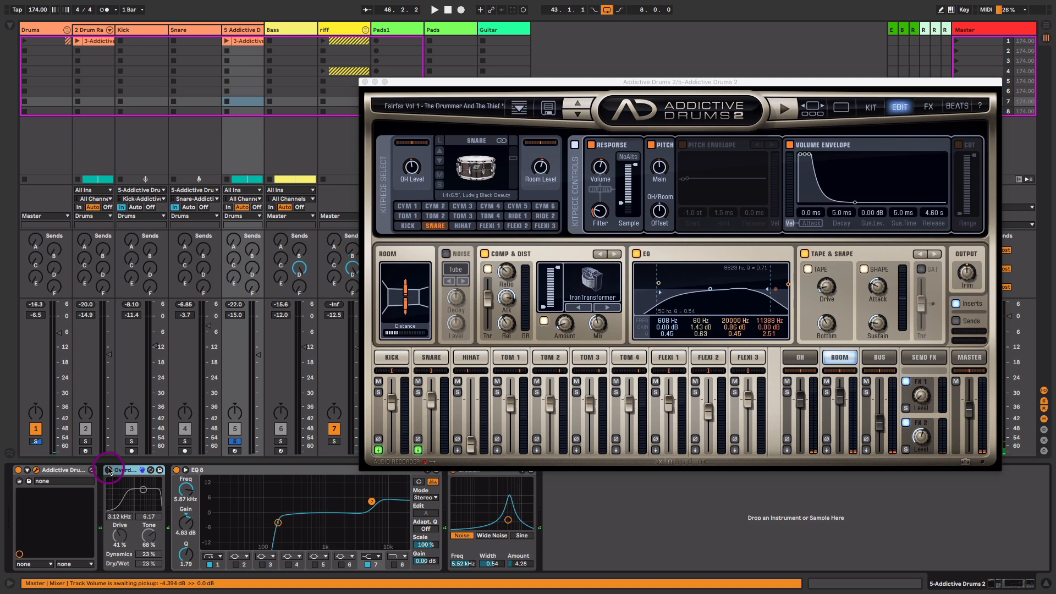
left_click(109, 469)
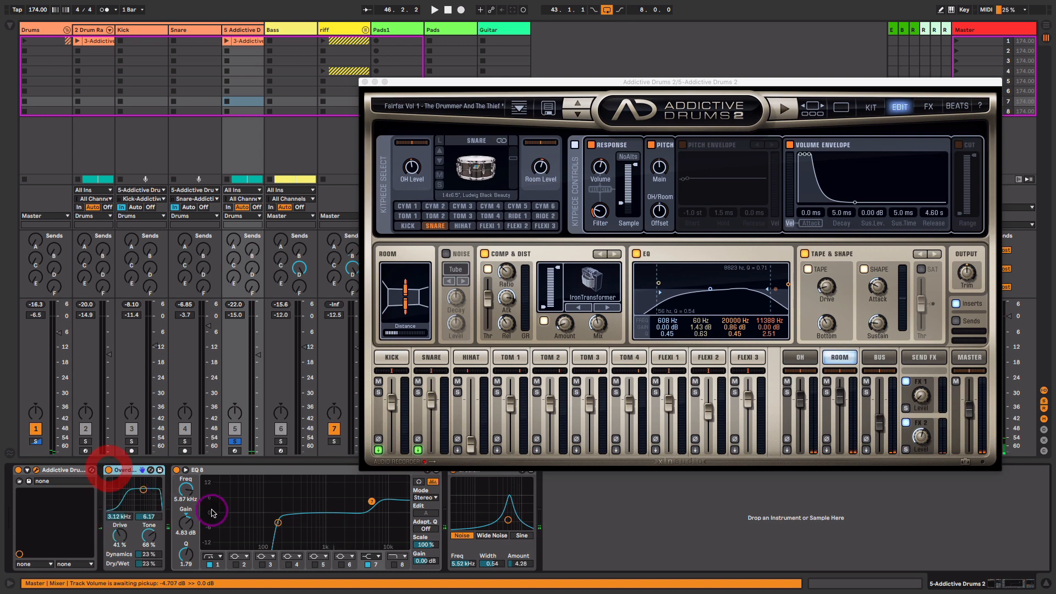
On the 5-Addictive Drums 2 track, set EQ 8's low cut to 278 Hz and Erosion to 5.86 kHz with an amount of 5.83.
left_click(279, 524)
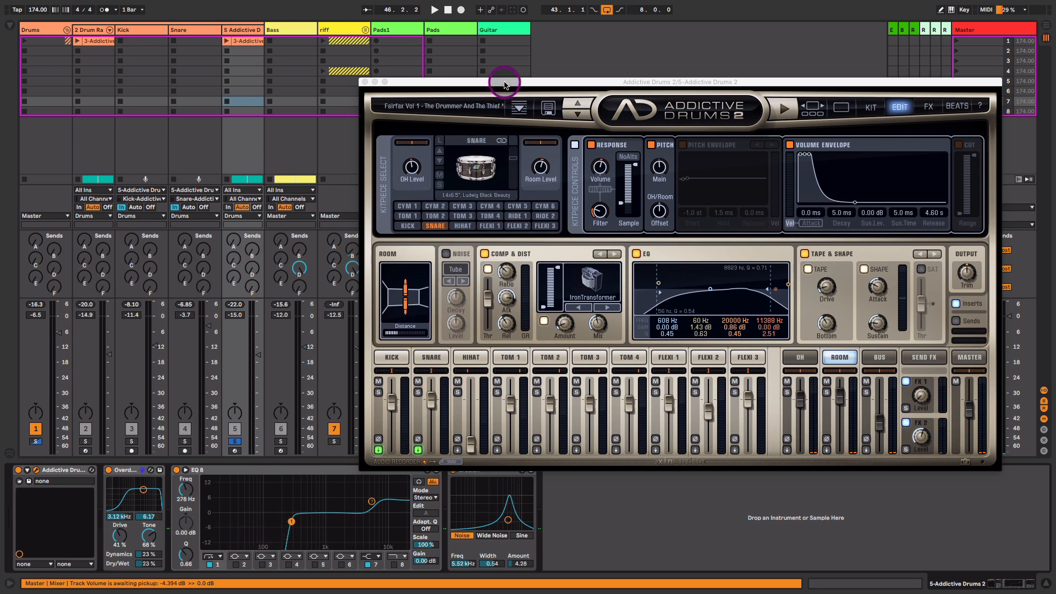
left_click_drag(505, 82, 502, 36)
left_click(488, 470)
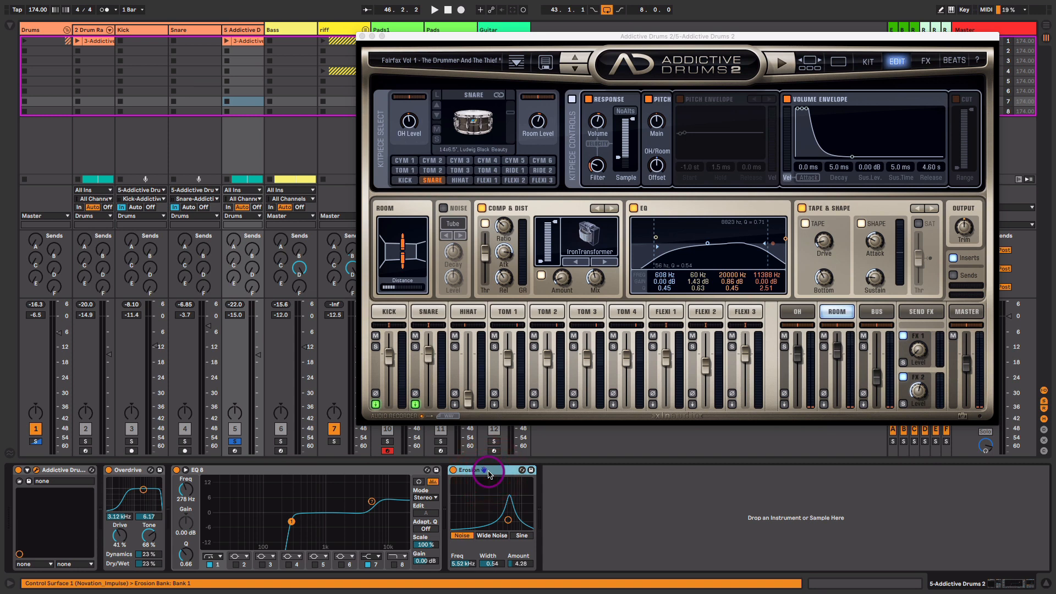
key("space")
left_click_drag(508, 520, 508, 518)
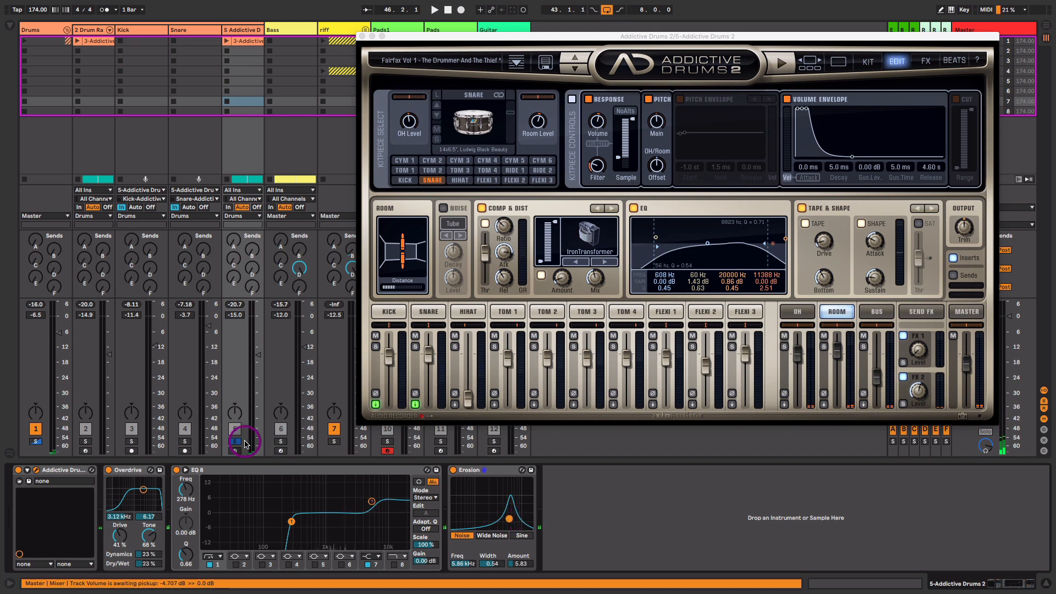
Add the Kick and Snare tracks to the solo during playback and set the Snare track's volume to -3.9 dB.
left_click(131, 442)
key("space")
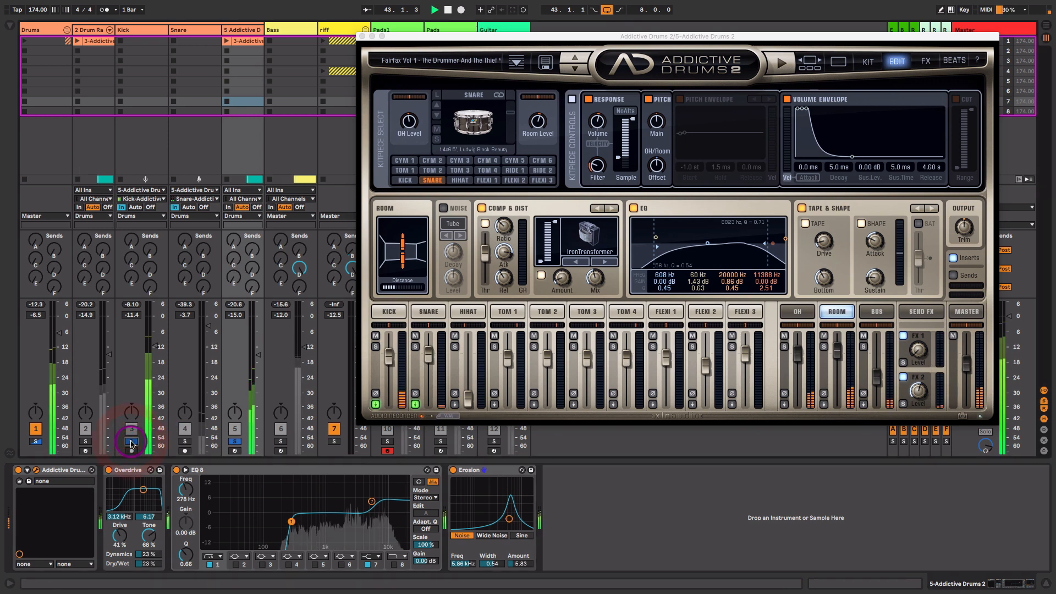
left_click(185, 441)
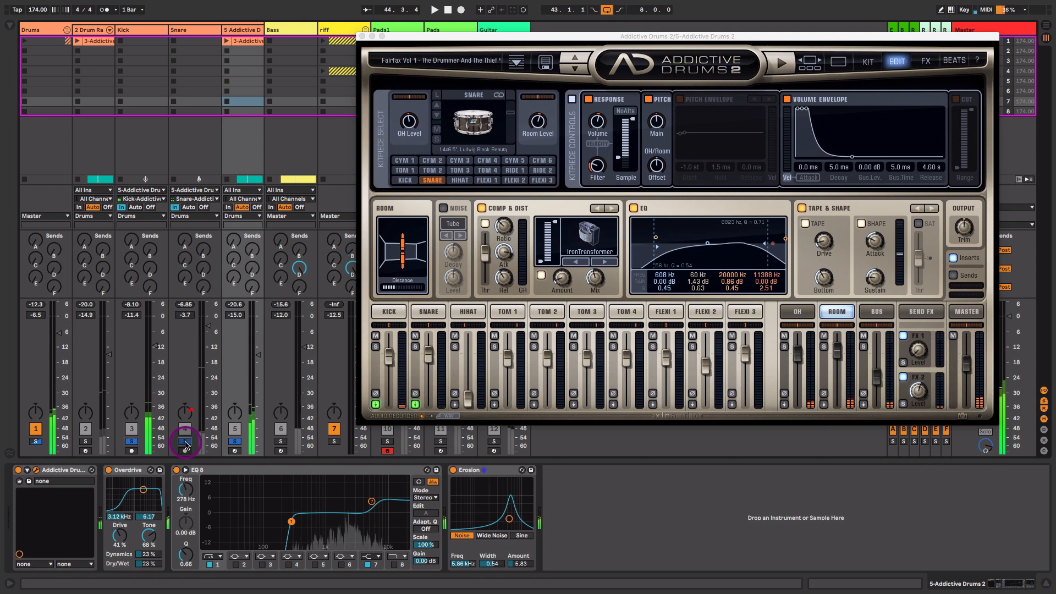
key("space")
left_click_drag(207, 325, 207, 326)
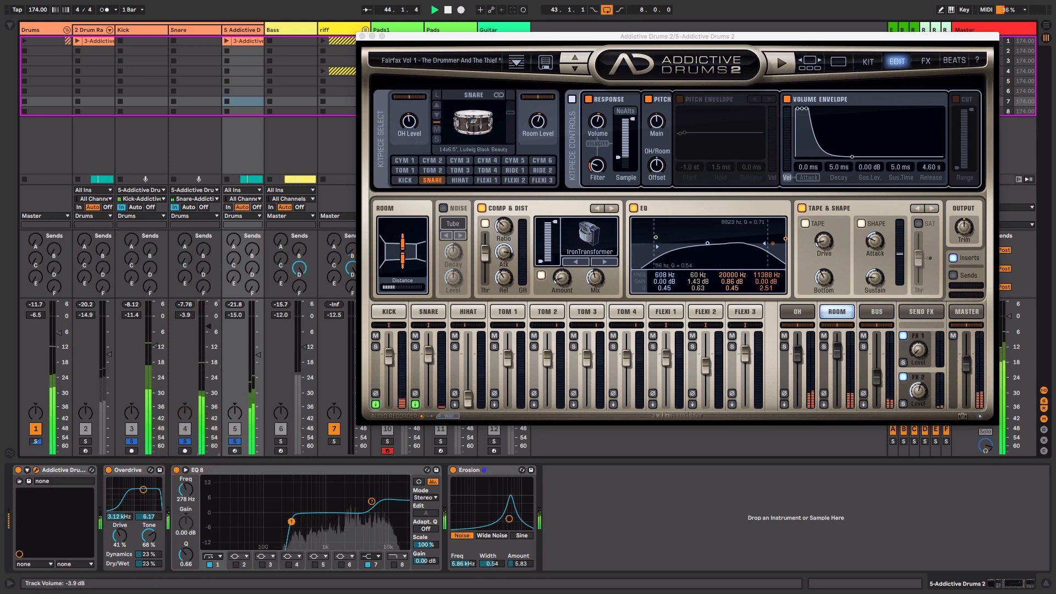
Turn off Overdrive, EQ 8 and ValhallaRoom on the Snare track and play the drums without these effects.
left_click(208, 30)
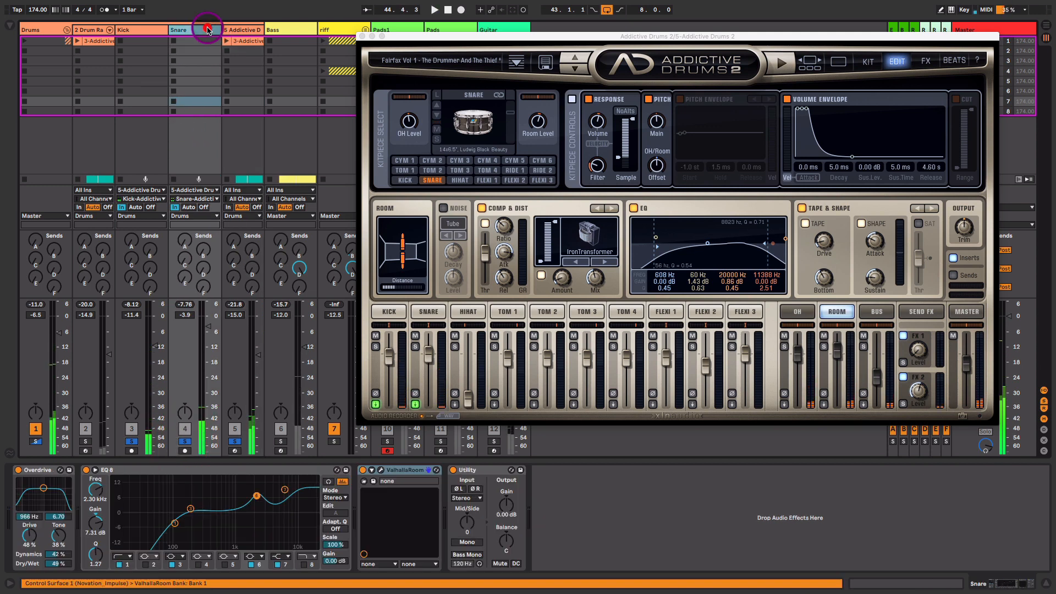
left_click(25, 475)
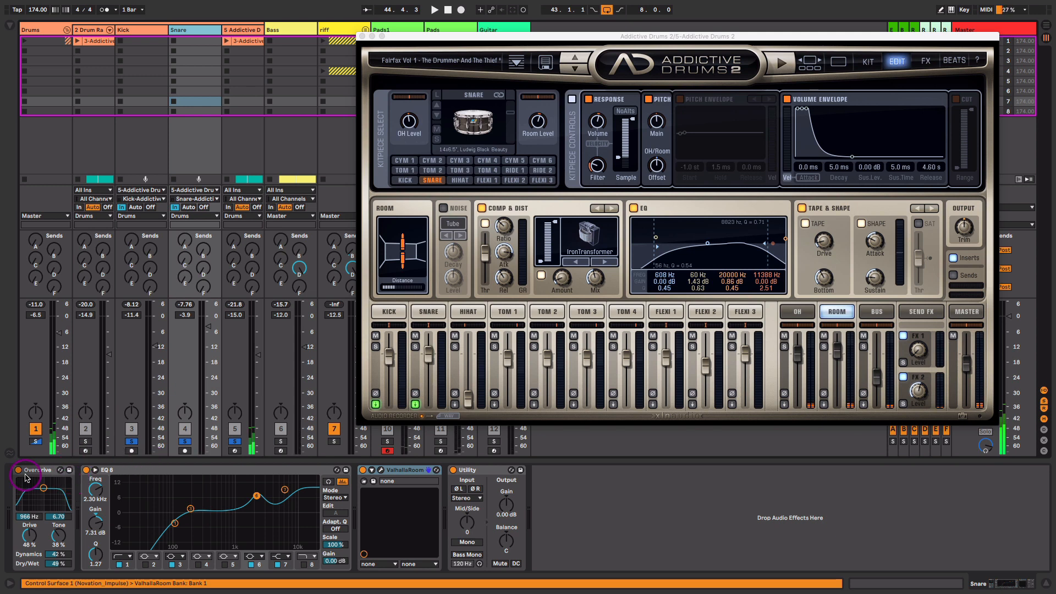
left_click(40, 470)
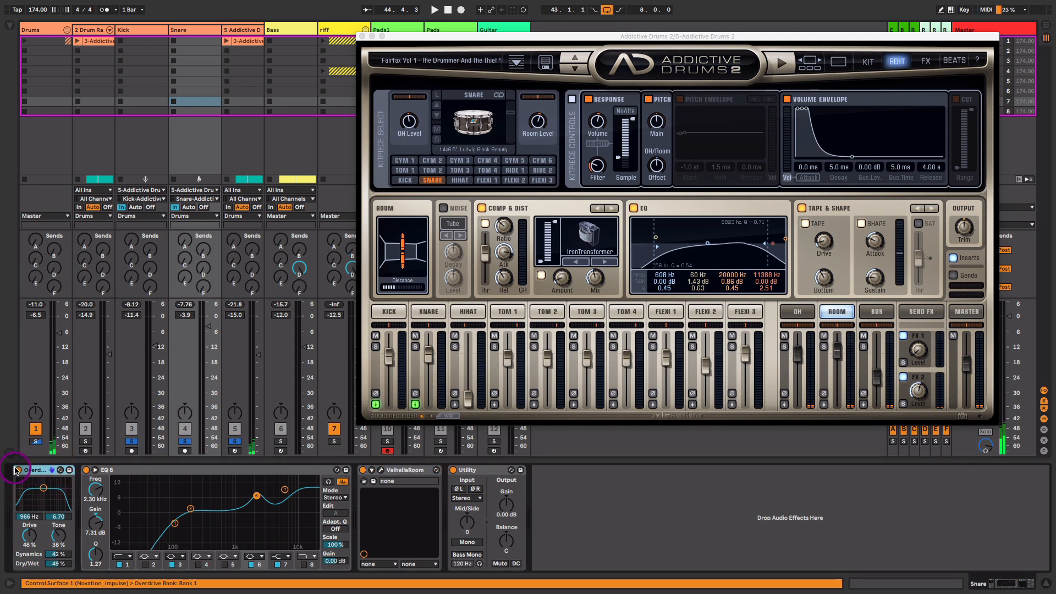
left_click(18, 470)
left_click(86, 470)
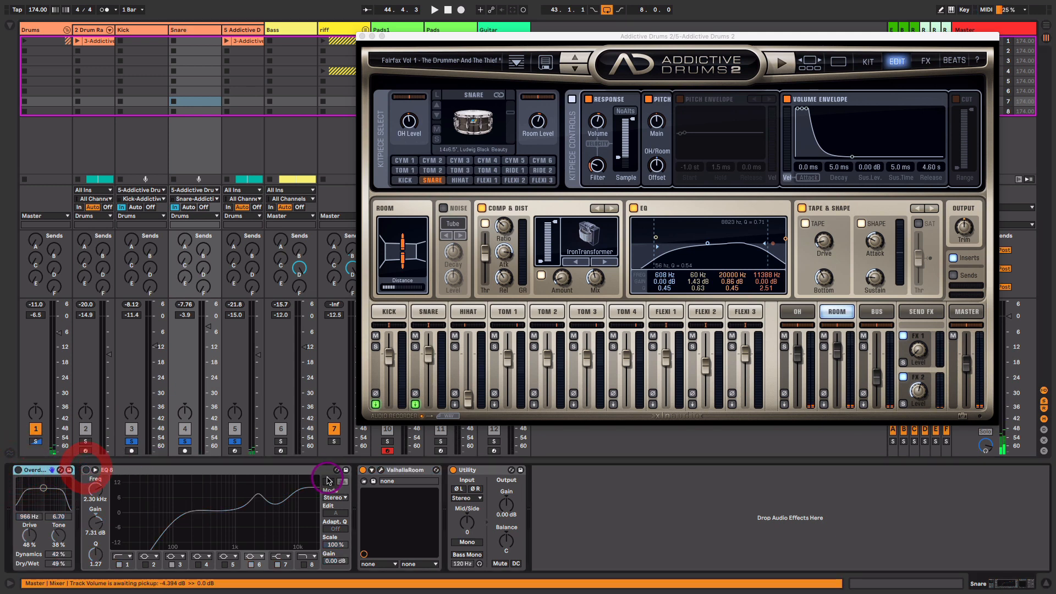
left_click(362, 470)
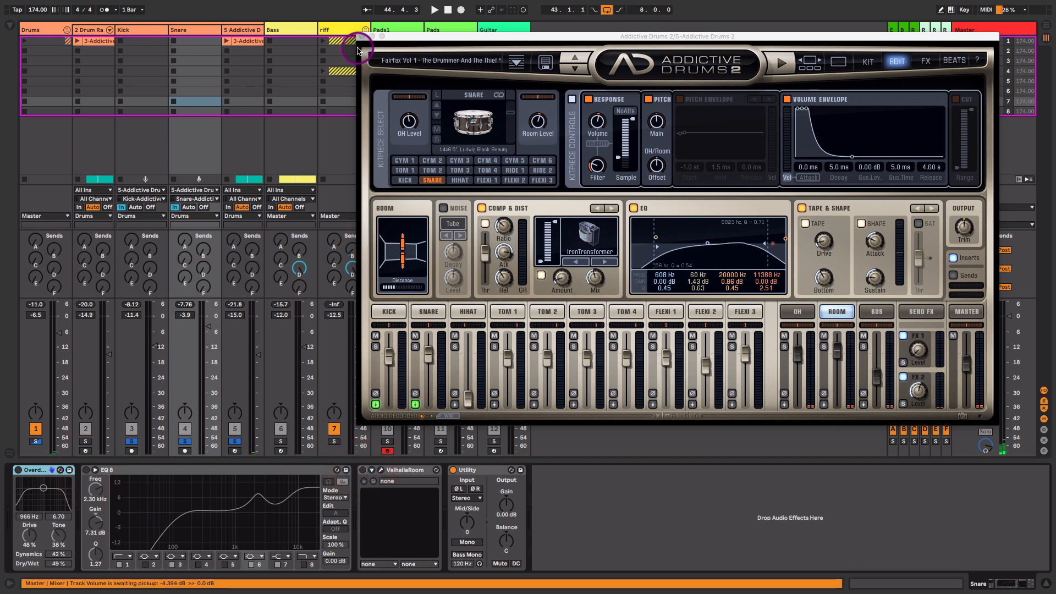
left_click_drag(417, 41, 482, 33)
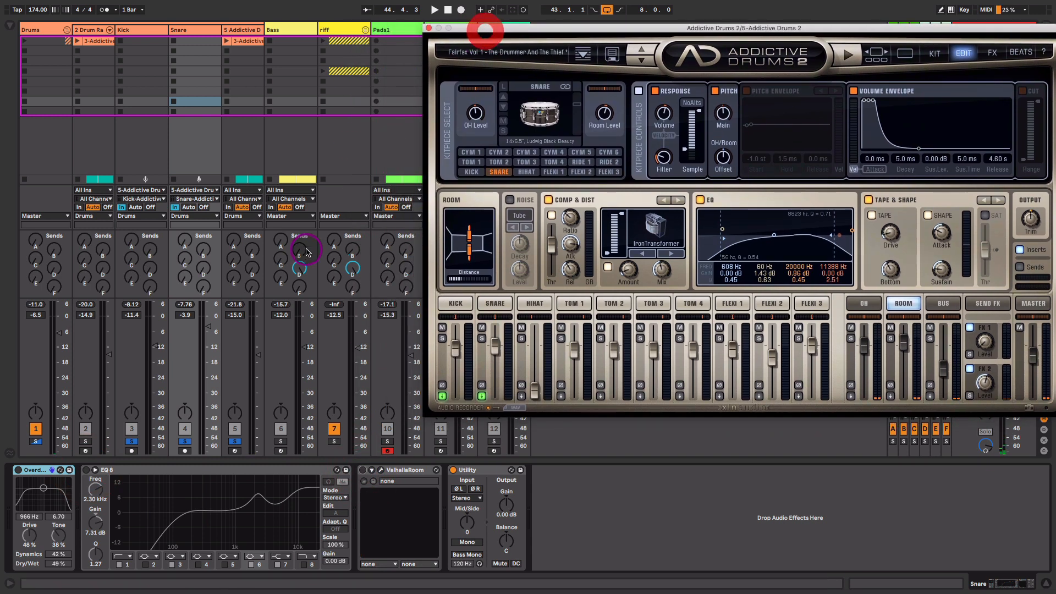
key("space")
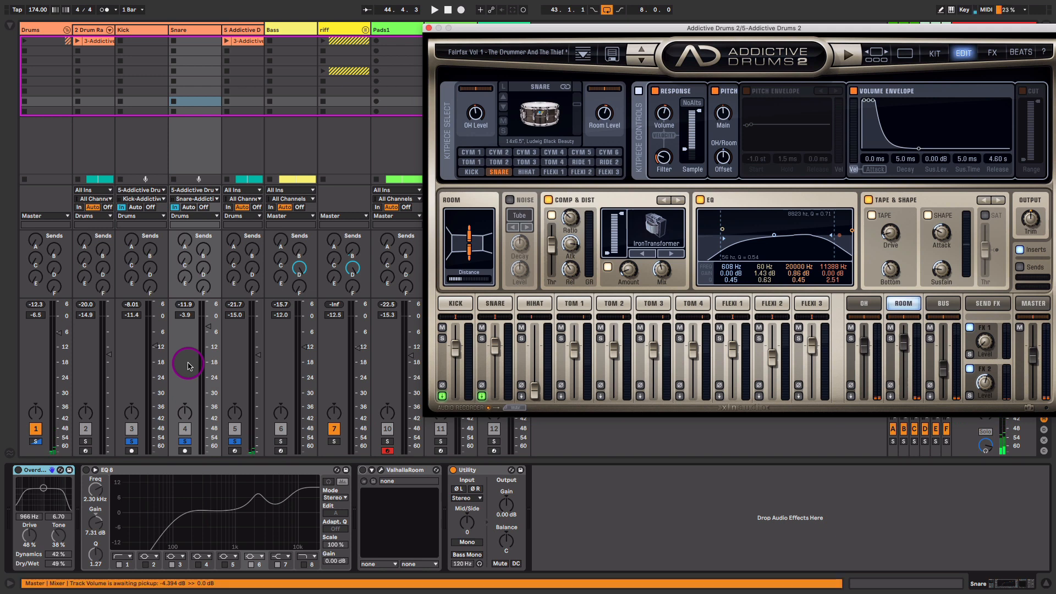
Re-enable Overdrive on the Snare track, listen to the drums, and turn EQ 8 back on.
left_click(19, 471)
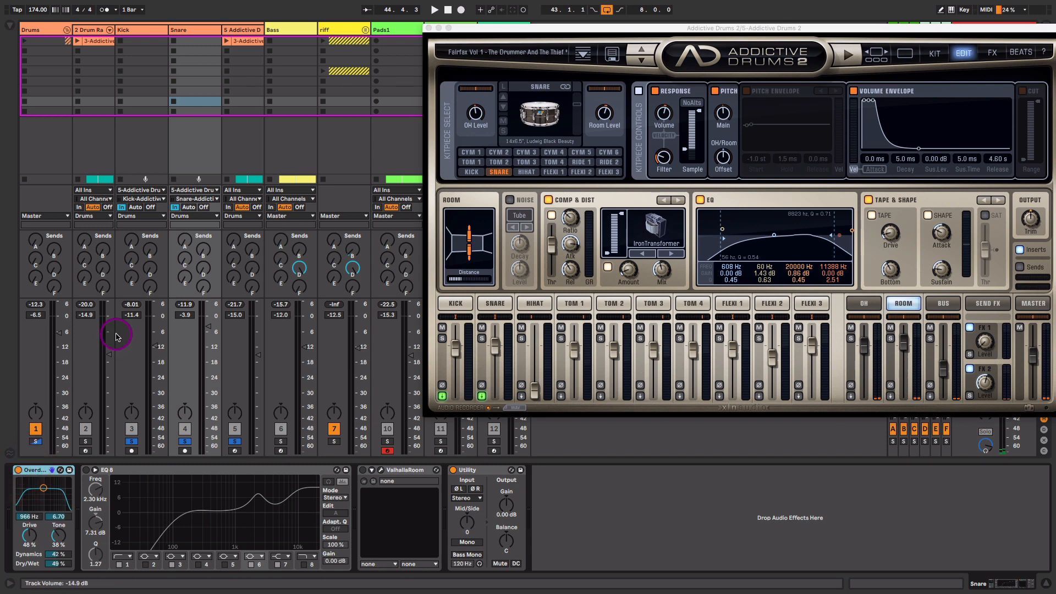
key("space")
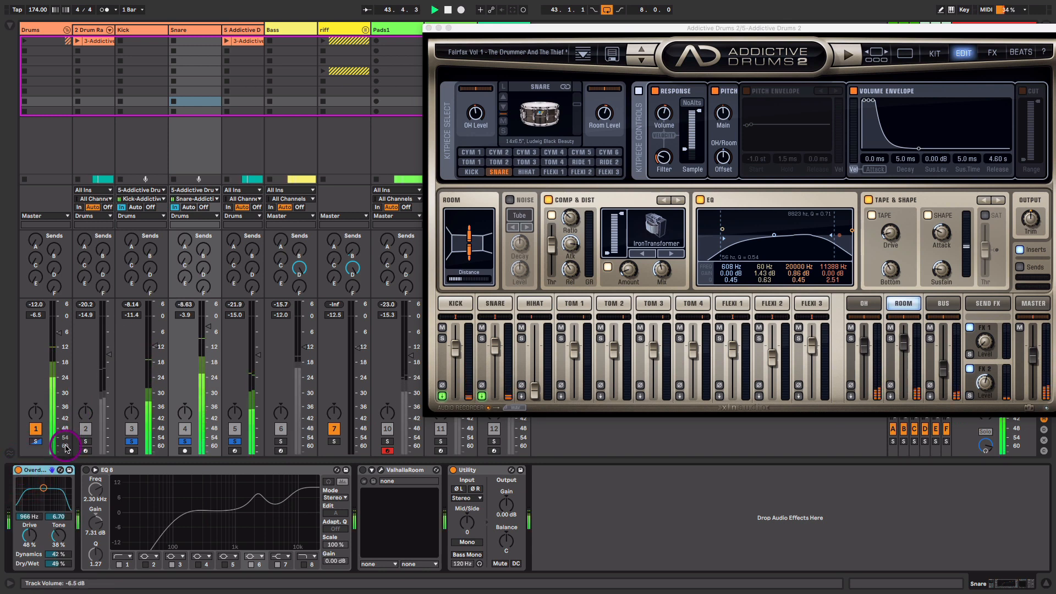
left_click(86, 470)
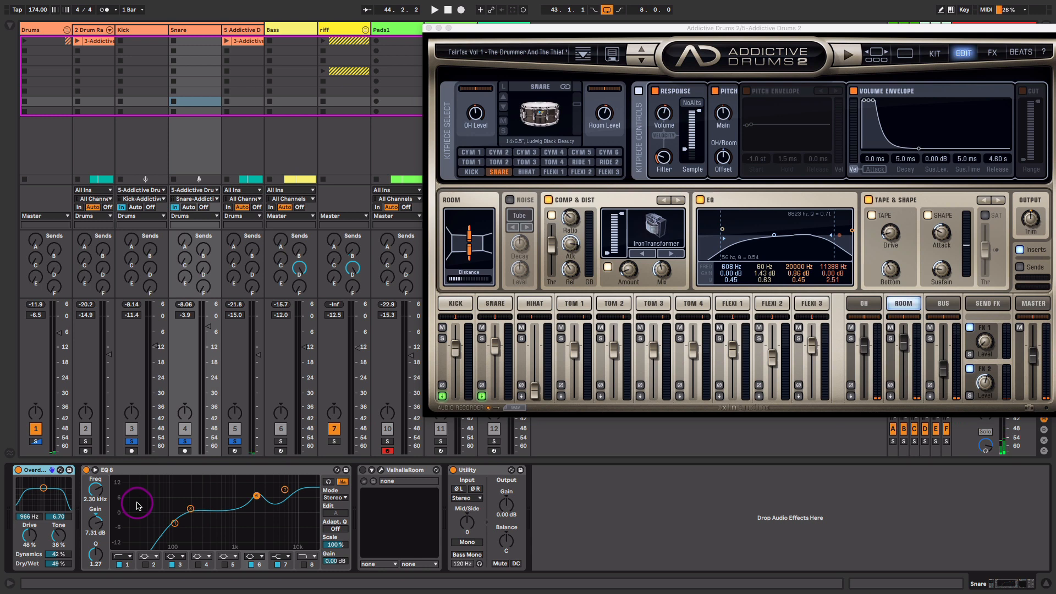
Set the 5-Addictive Drums 2 track's volume to -15.5 dB and lower the Snare track's volume slightly during playback.
left_click(194, 32)
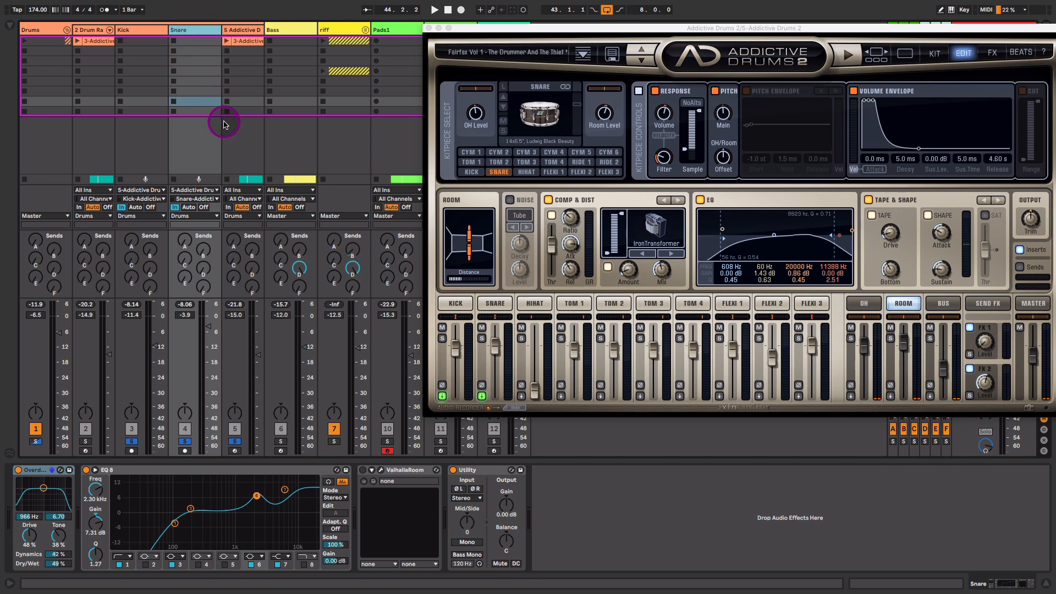
left_click_drag(256, 356, 254, 361)
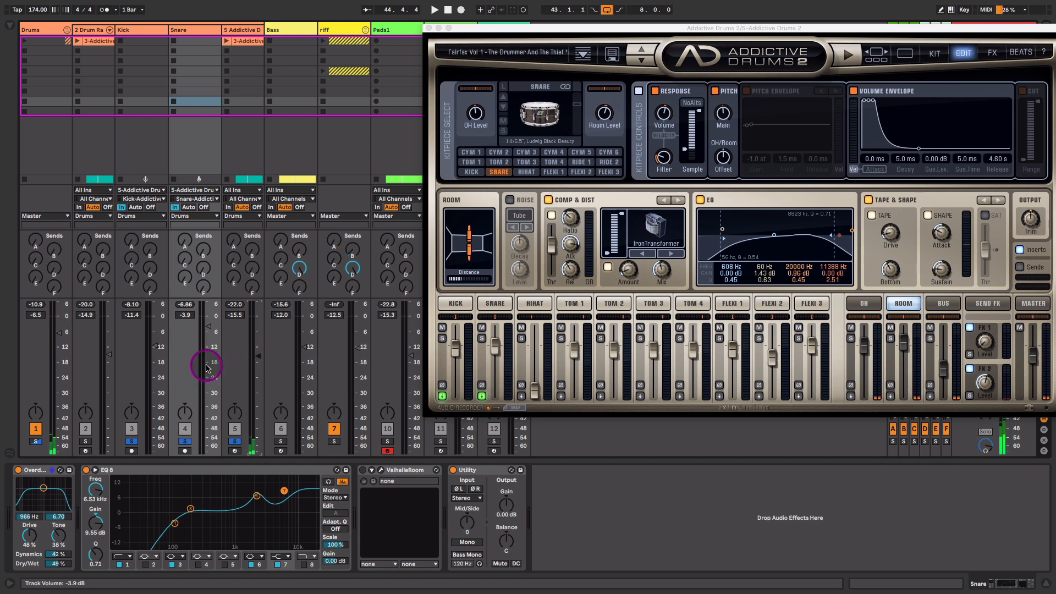
key("space")
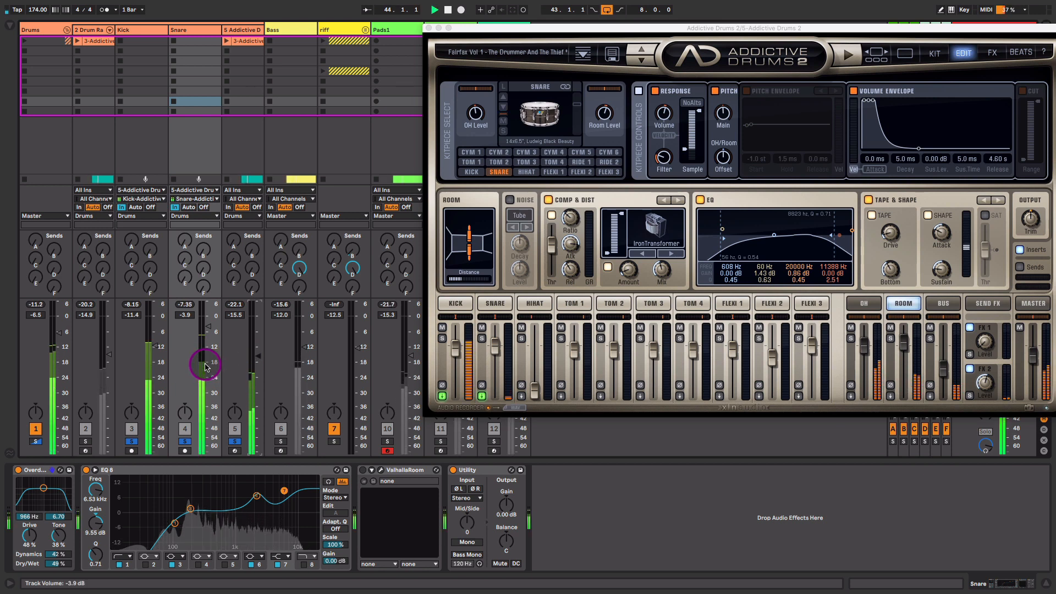
left_click_drag(204, 332, 207, 330)
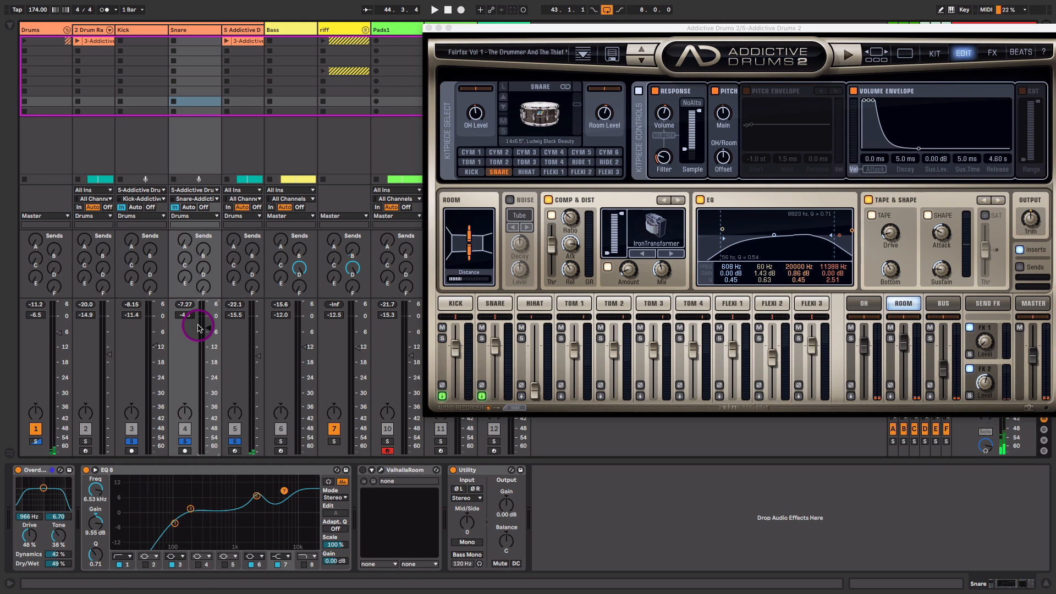
Add the 2-Drum Rack track to the solo and preview its Organic kick and snare pads.
left_click(93, 32)
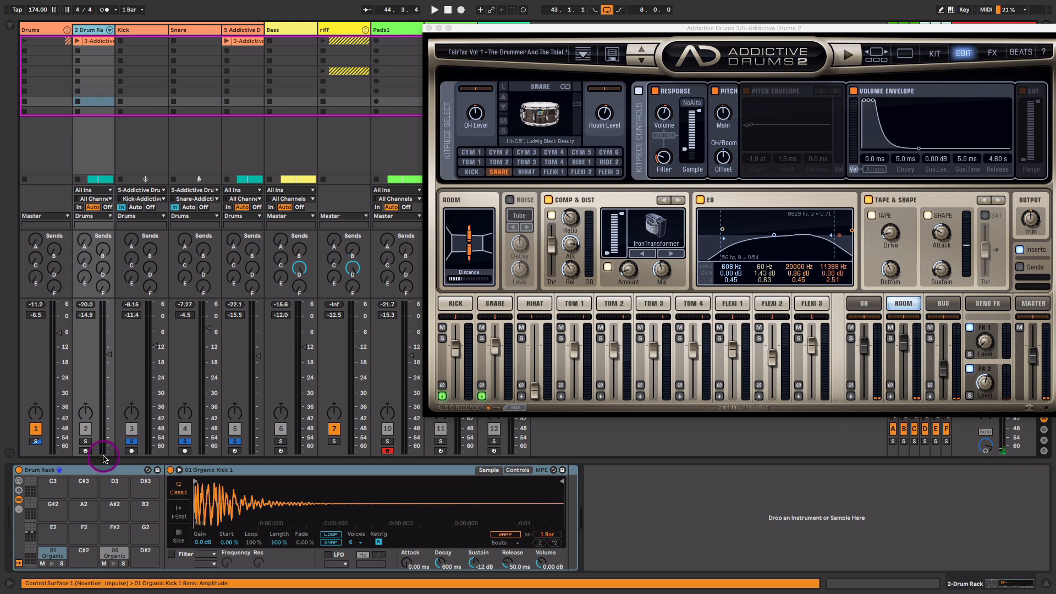
left_click(85, 442)
left_click(52, 563)
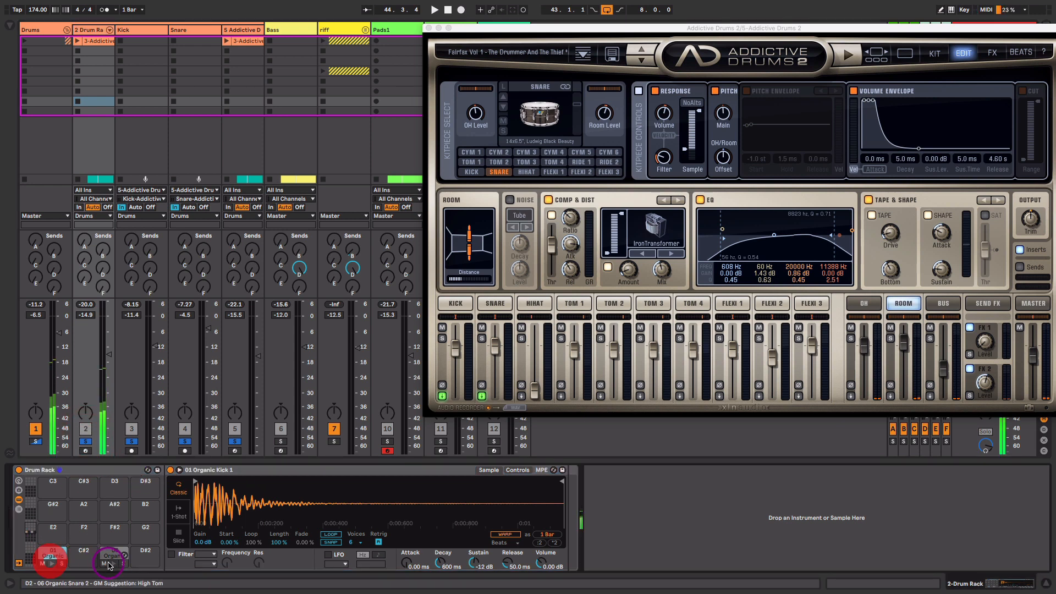
left_click(112, 563)
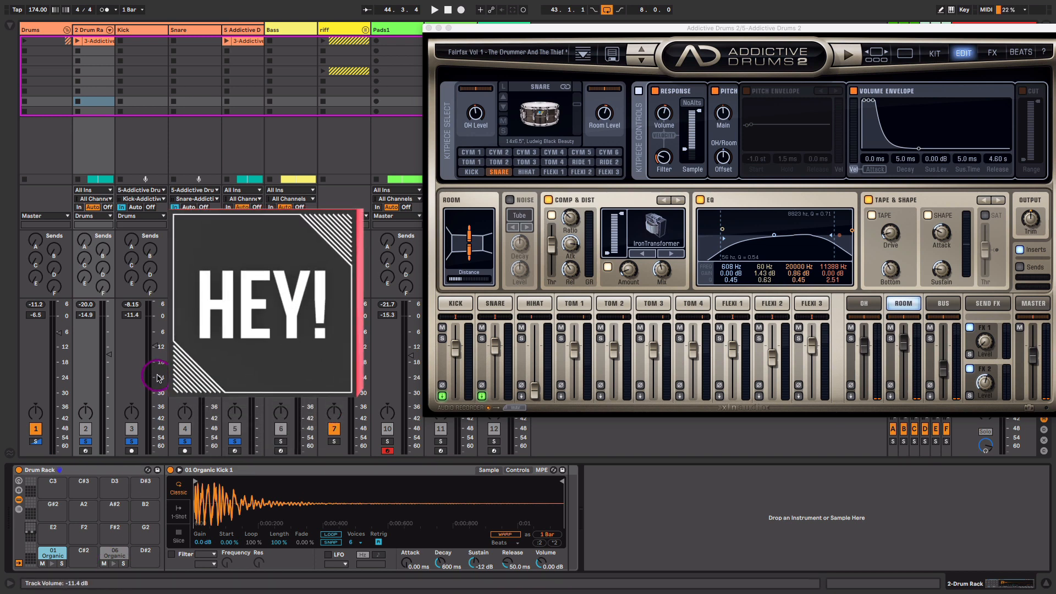
Play the drums with the 2-Drum Rack track in and out of the solo and set its volume to -12.2 dB.
left_click_drag(108, 356, 109, 346)
key("space")
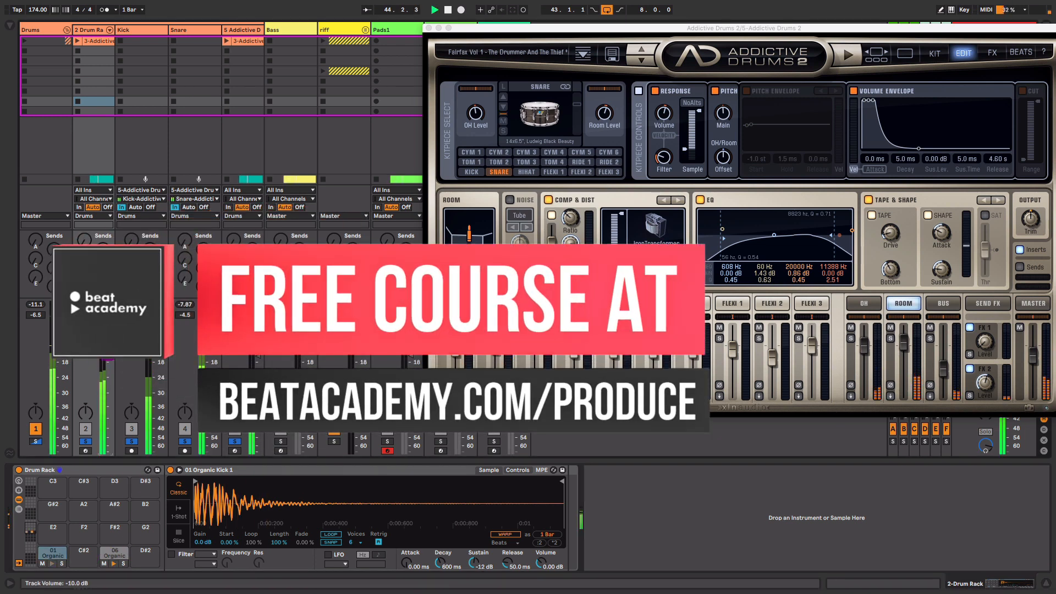
left_click(86, 442)
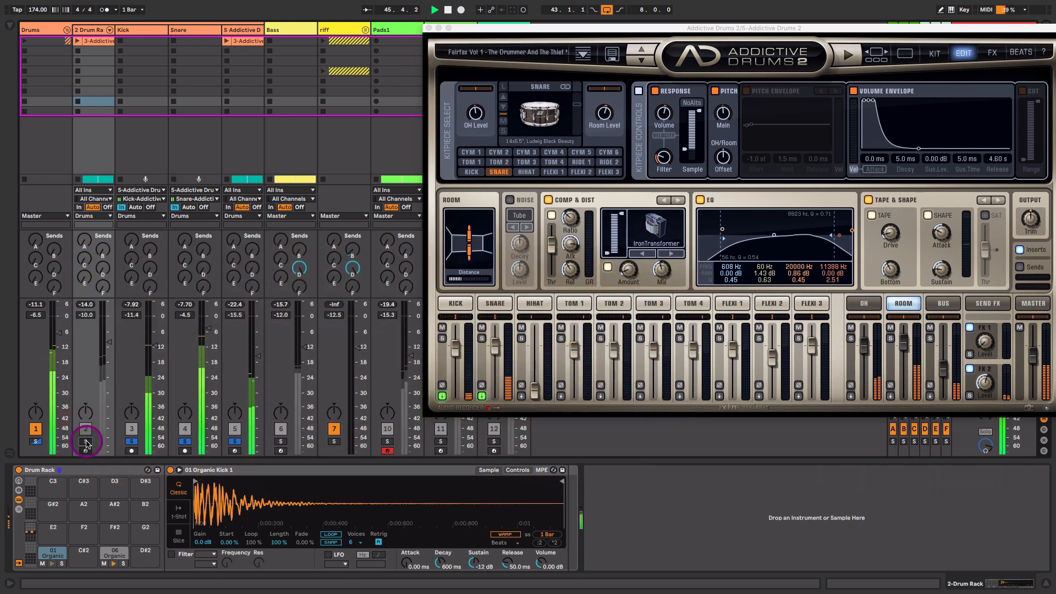
left_click(86, 442)
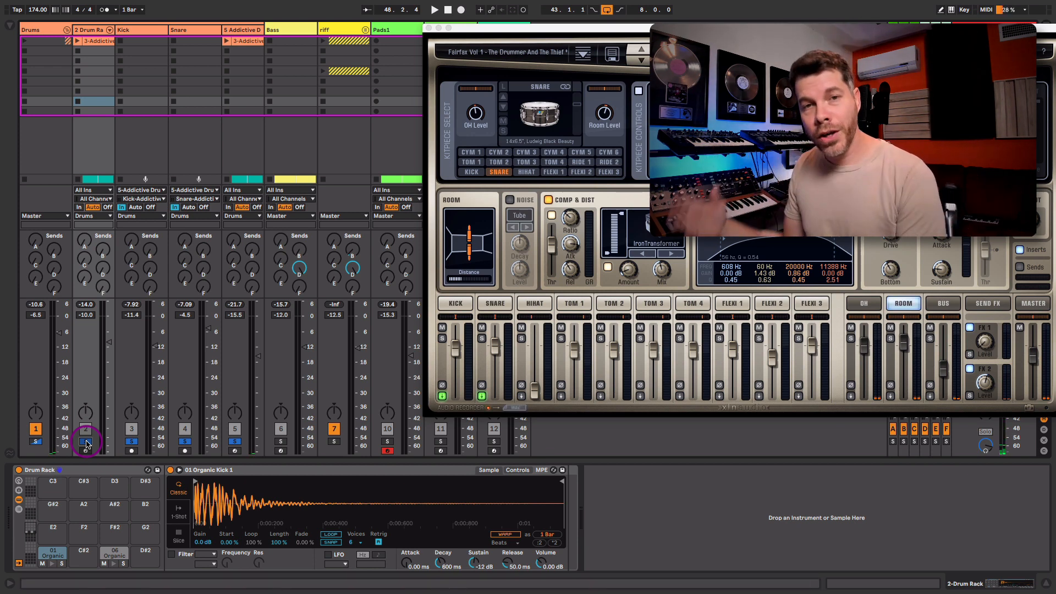
key("space")
left_click_drag(107, 382, 111, 350)
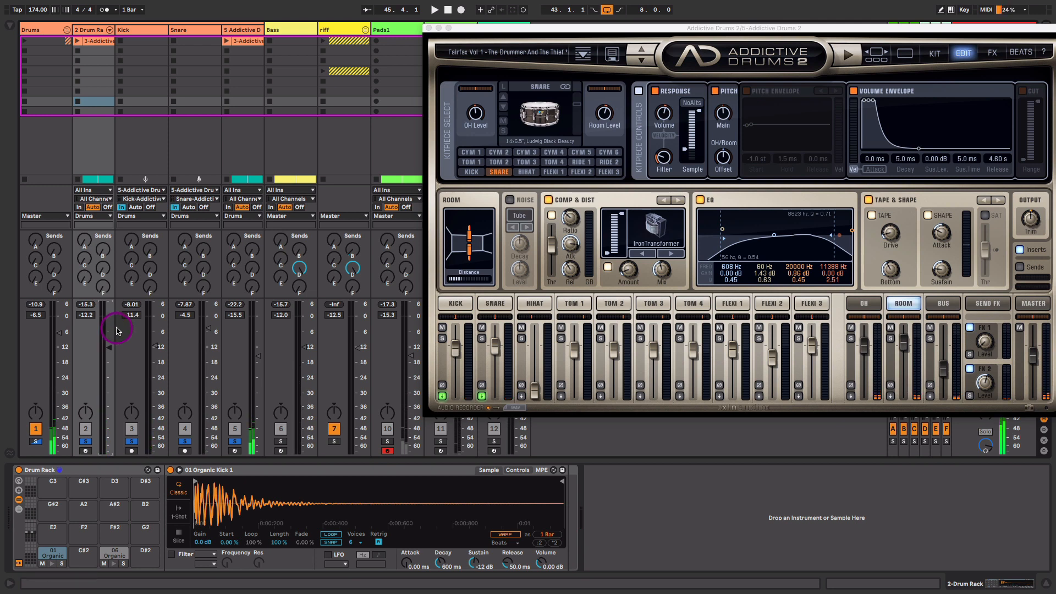
Fold the Drums group, expand its Glue Compressor, and compare the drums with all the group's effects off and on.
left_click(66, 30)
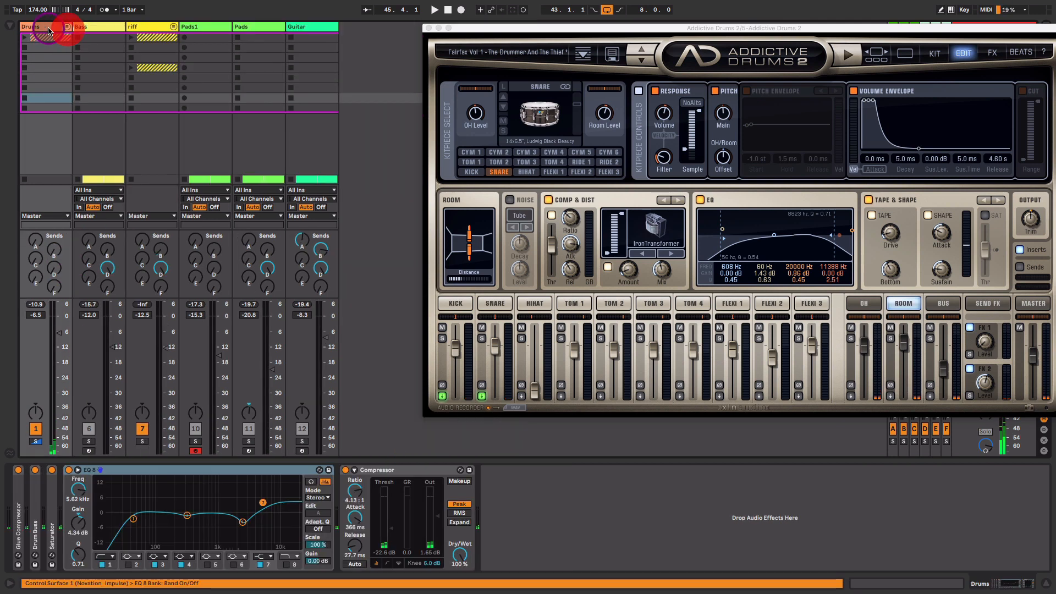
double_click(18, 506)
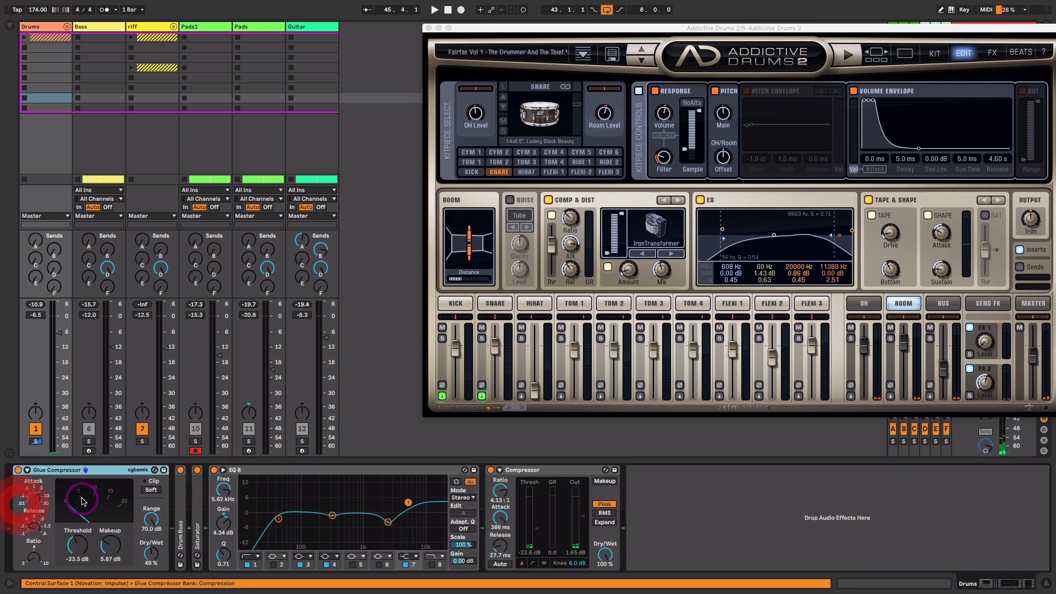
left_click(518, 468)
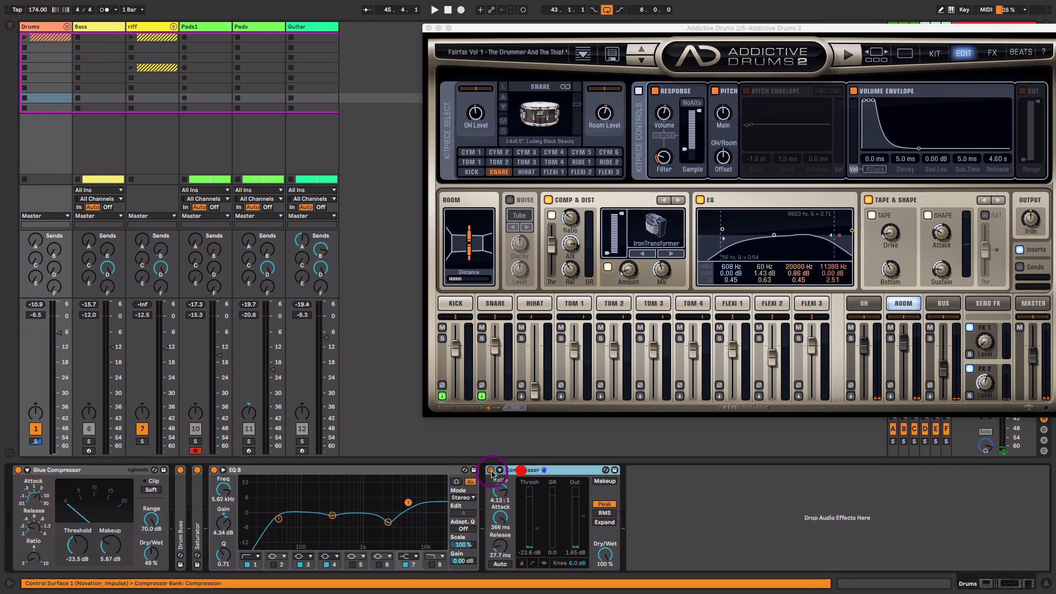
left_click(69, 469, "shift")
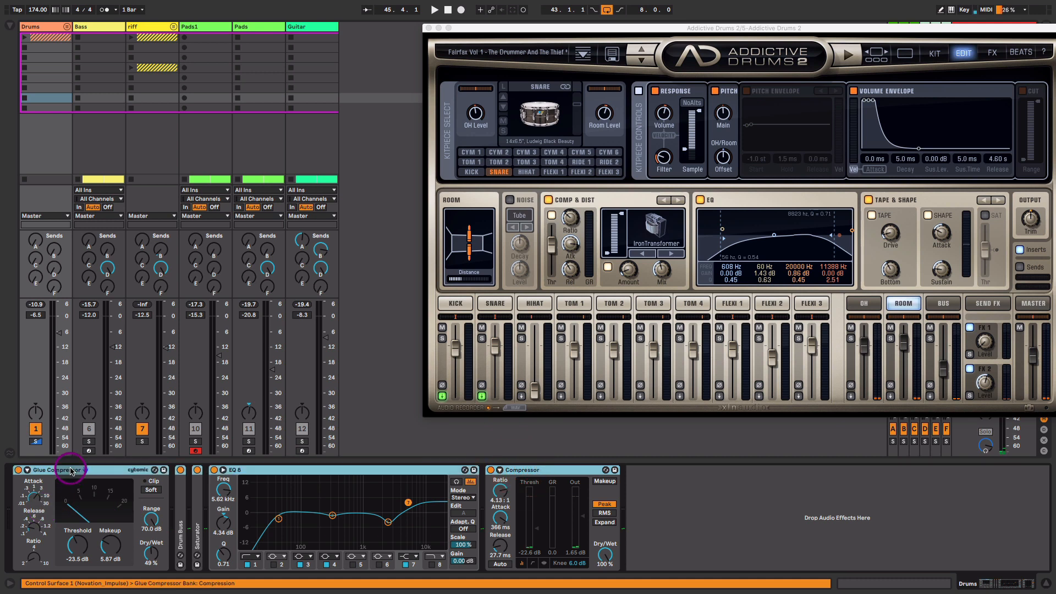
left_click(18, 470)
key("space")
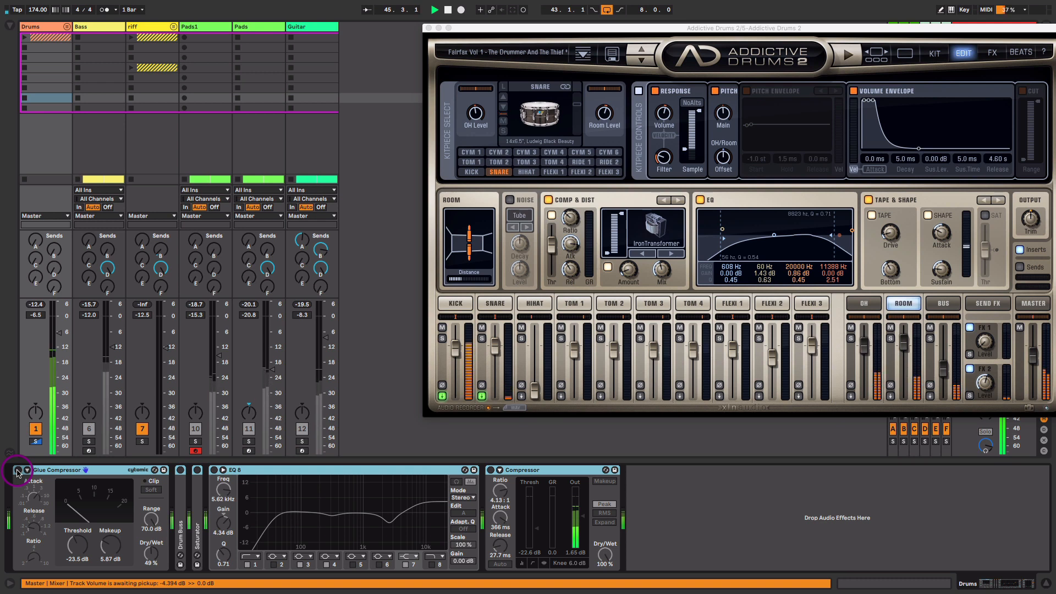
left_click(18, 470)
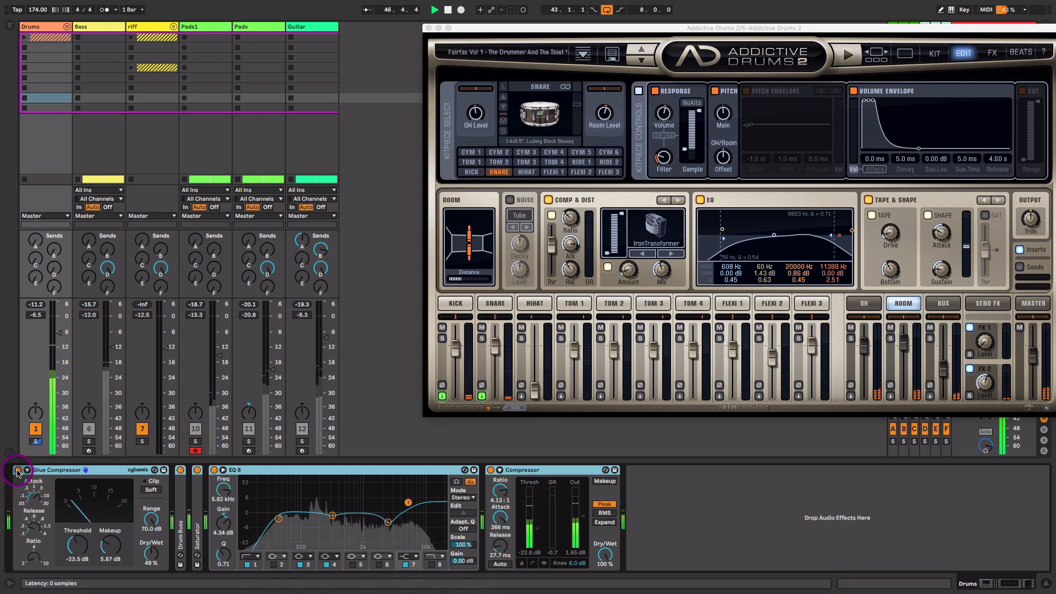
left_click(247, 470)
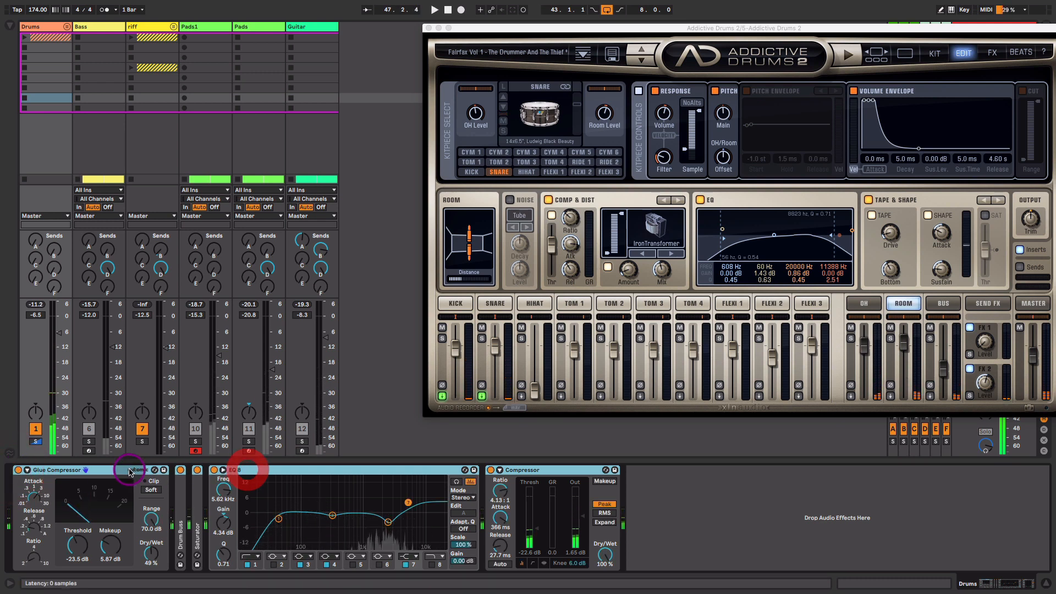
Set the Glue Compressor's Dry/Wet on the Drums group to 100% and listen to the fully compressed drums.
left_click(101, 470)
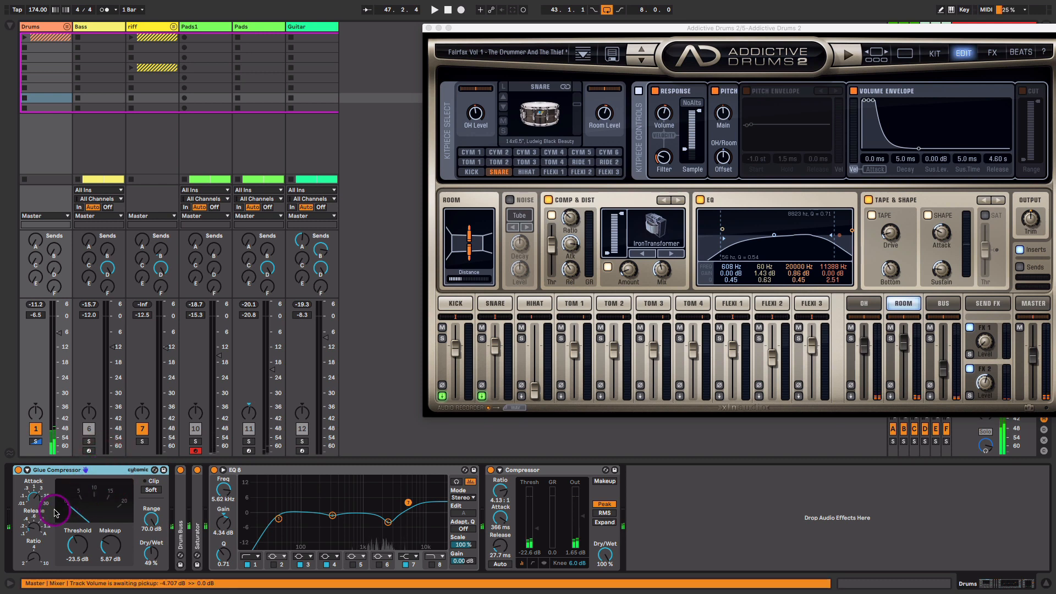
left_click(151, 554)
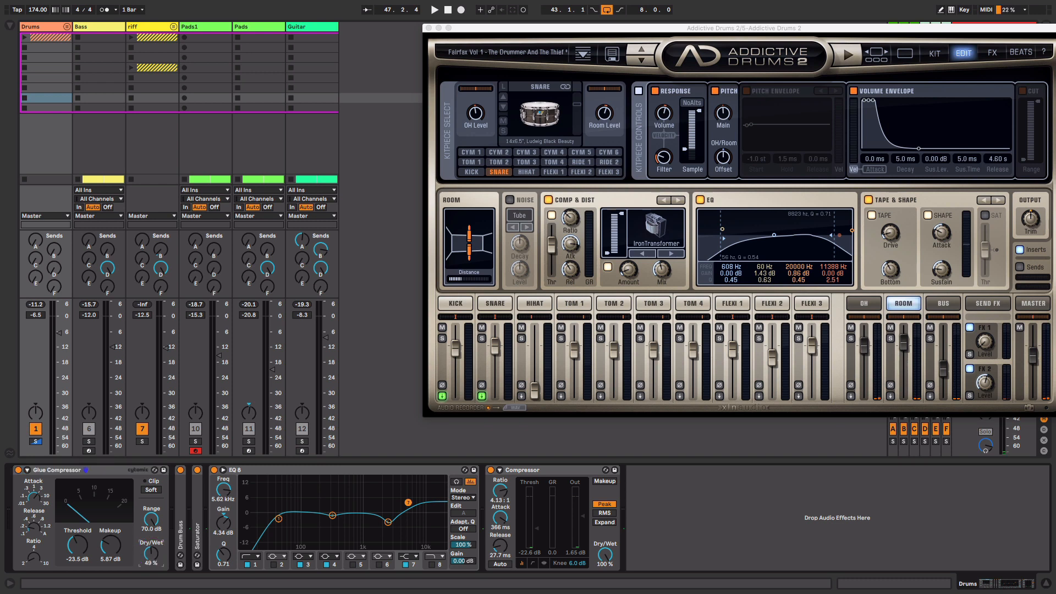
left_click_drag(154, 556, 154, 495)
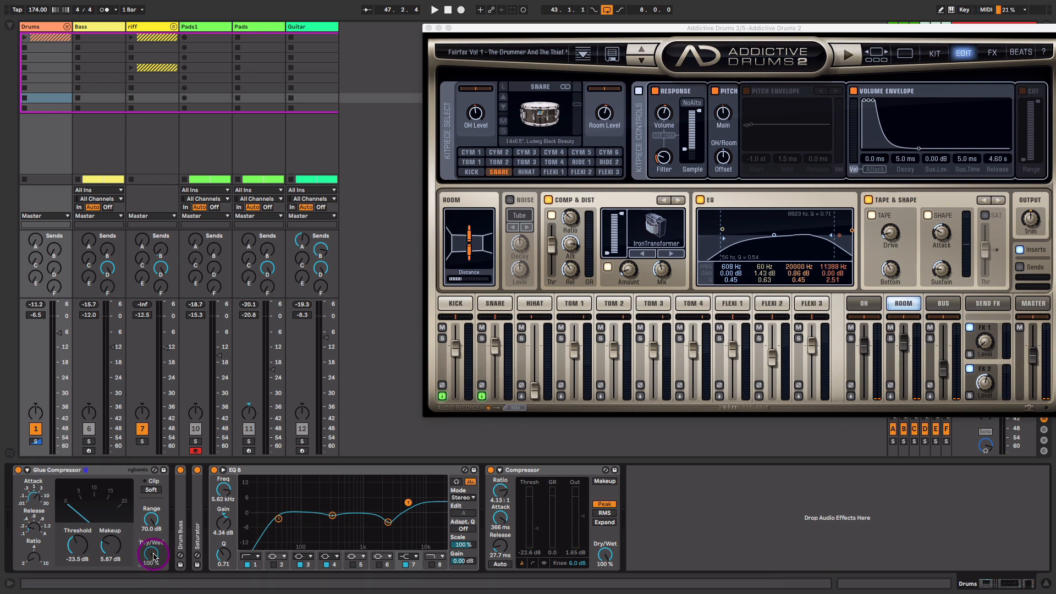
key("space")
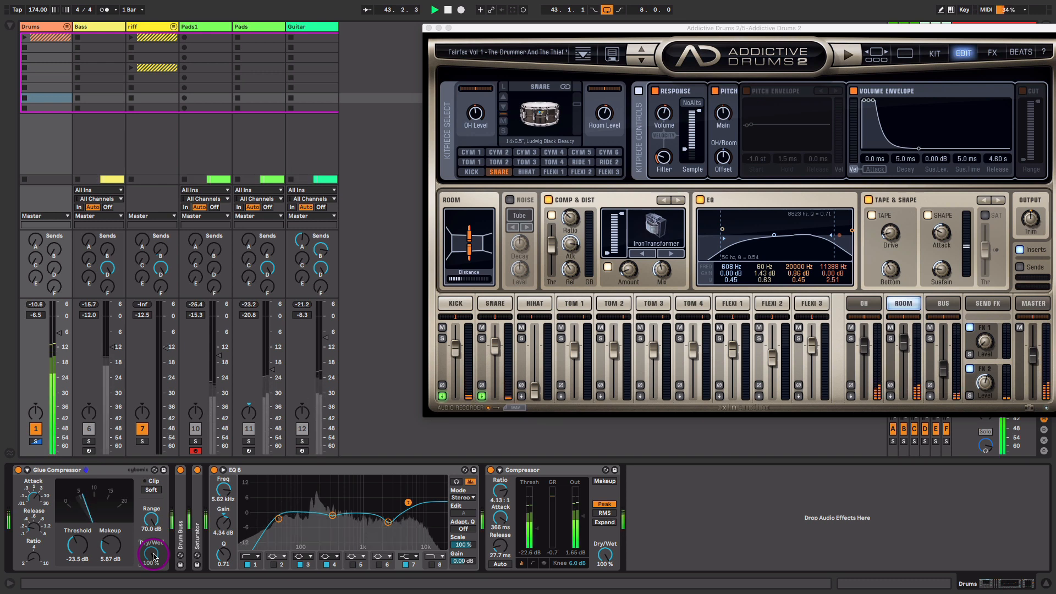
key("space")
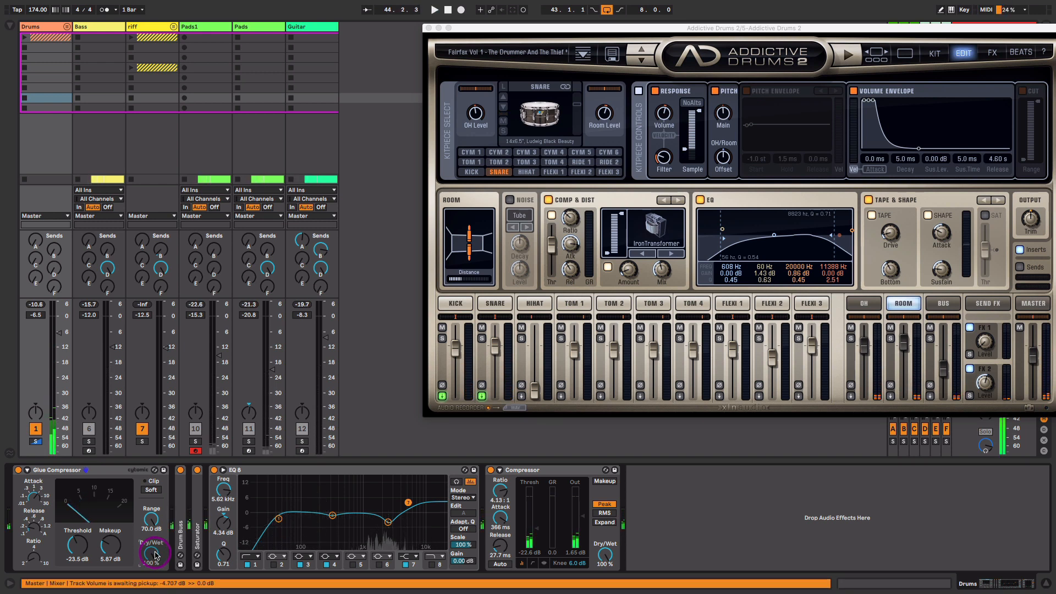
Set the Glue Compressor's Threshold to -24.8 dB and its Dry/Wet to 47% while playing the drums.
left_click_drag(78, 543, 79, 547)
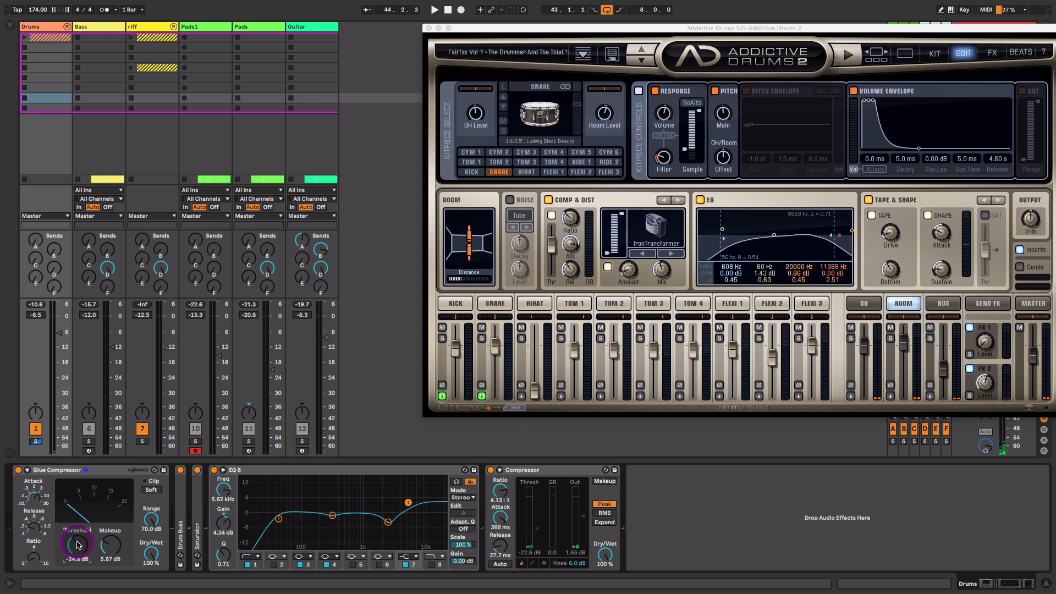
key("space")
mouse_move(151, 555)
left_mouse_down()
mouse_move(151, 591)
mouse_move(156, 556)
left_mouse_up()
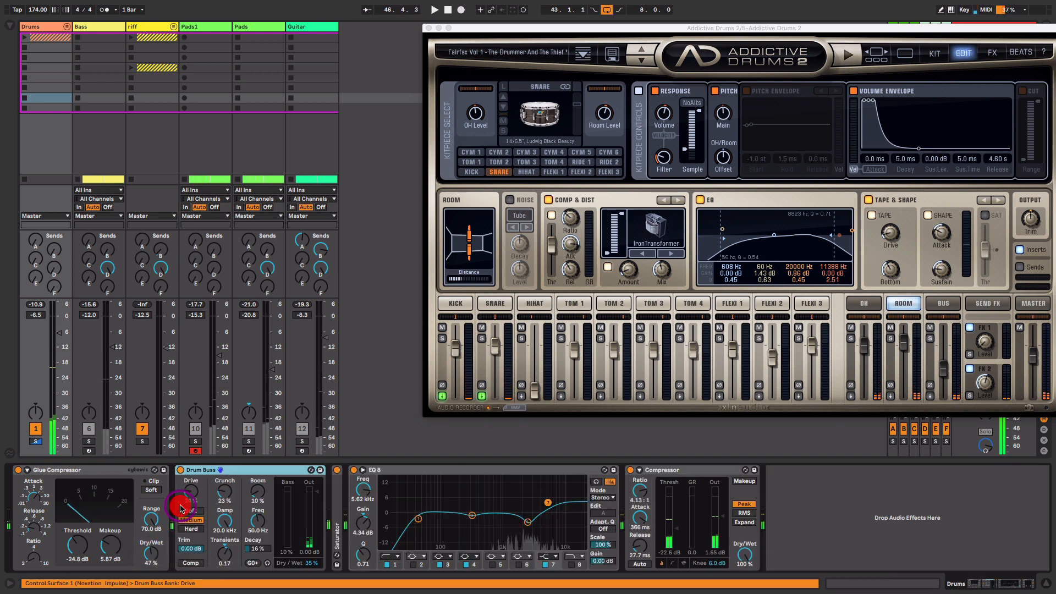
Expand Drum Buss, try negative Transients, and set Drive to 22%, Crunch to 26%, Transients to 0.21, Boom to 11% and Dry/Wet to 37%.
double_click(180, 501)
left_click_drag(192, 492, 225, 485)
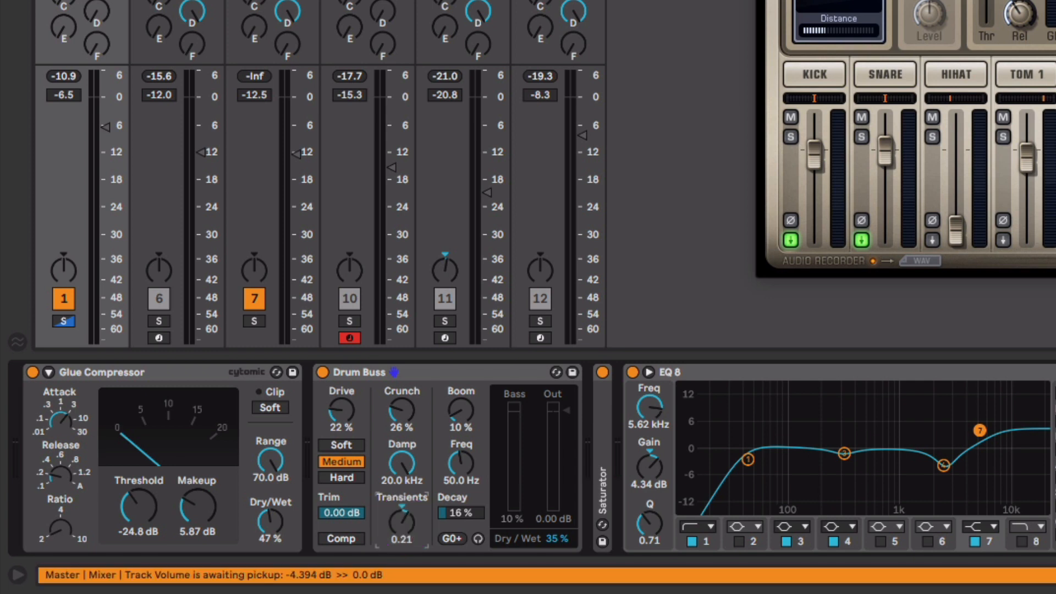
left_click_drag(402, 525, 402, 552)
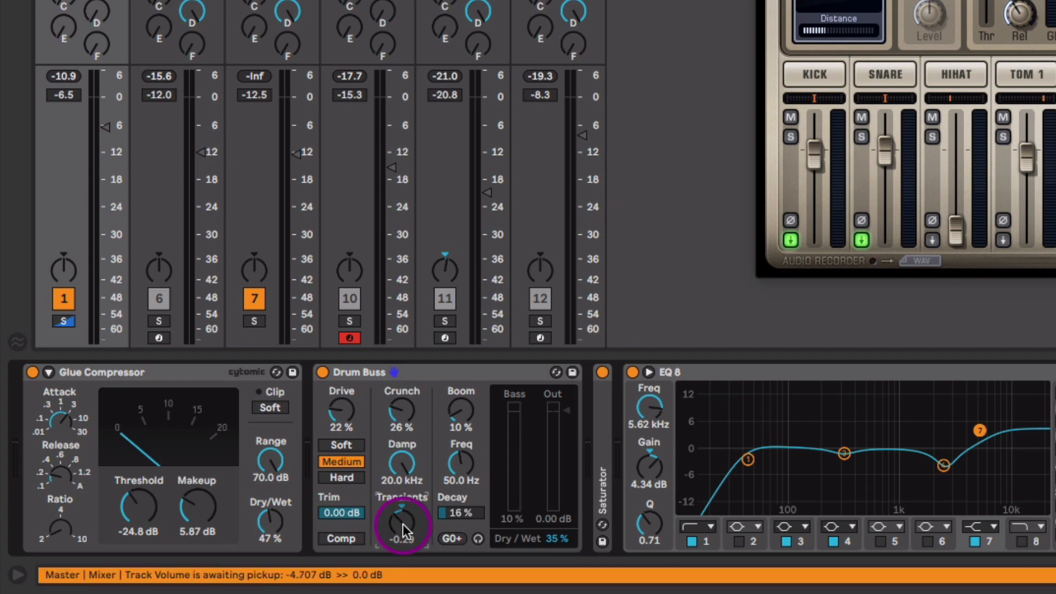
key("space")
left_click_drag(403, 524, 403, 496)
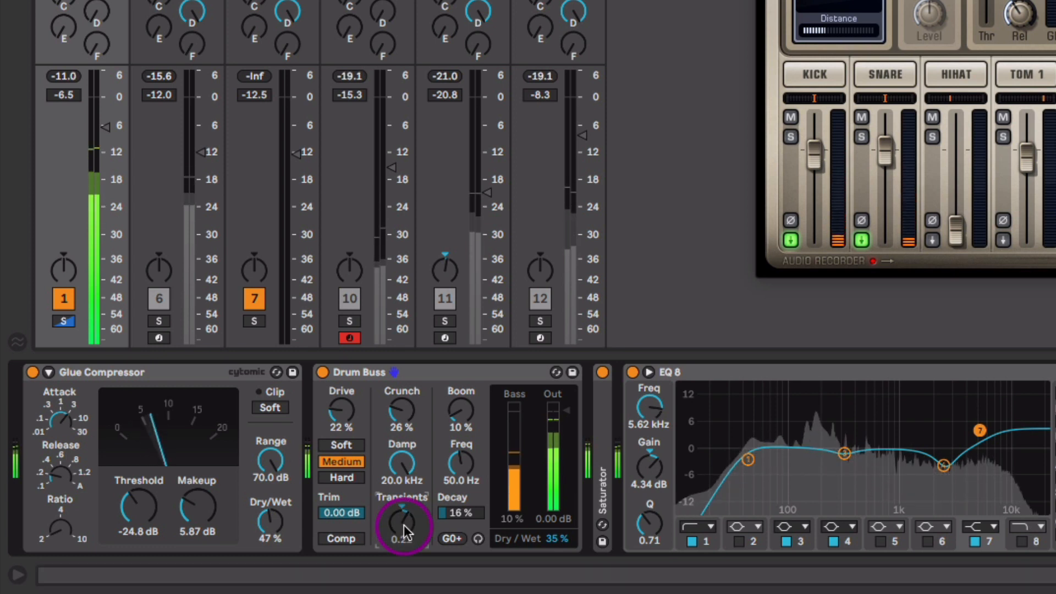
left_click_drag(472, 424, 468, 416)
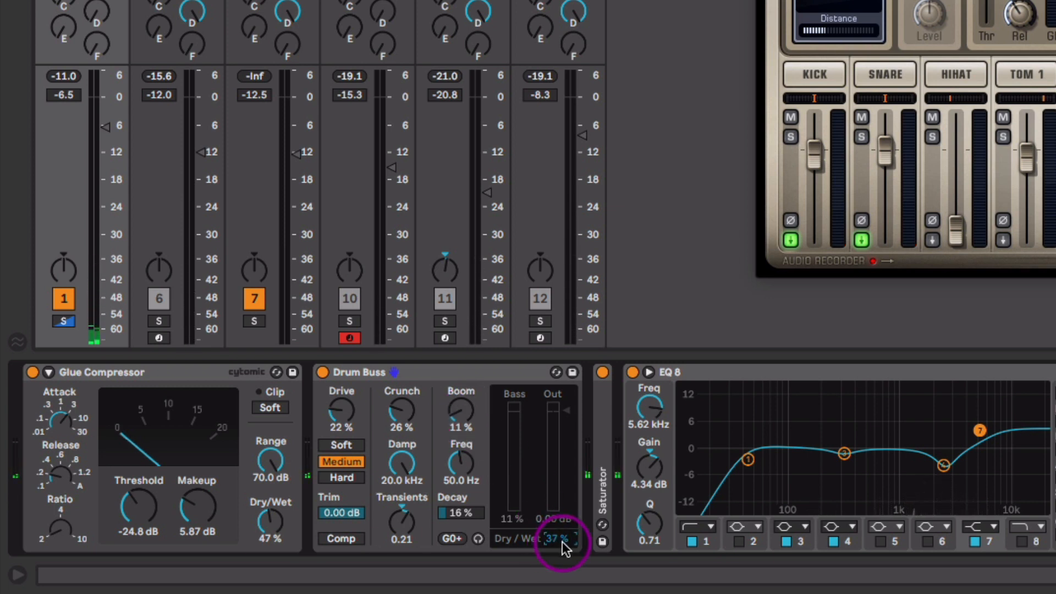
Expand the Saturator on the Drums group, try its Base at 30.3, restore it to 2.81, and set Output to -4.86 dB.
double_click(601, 458)
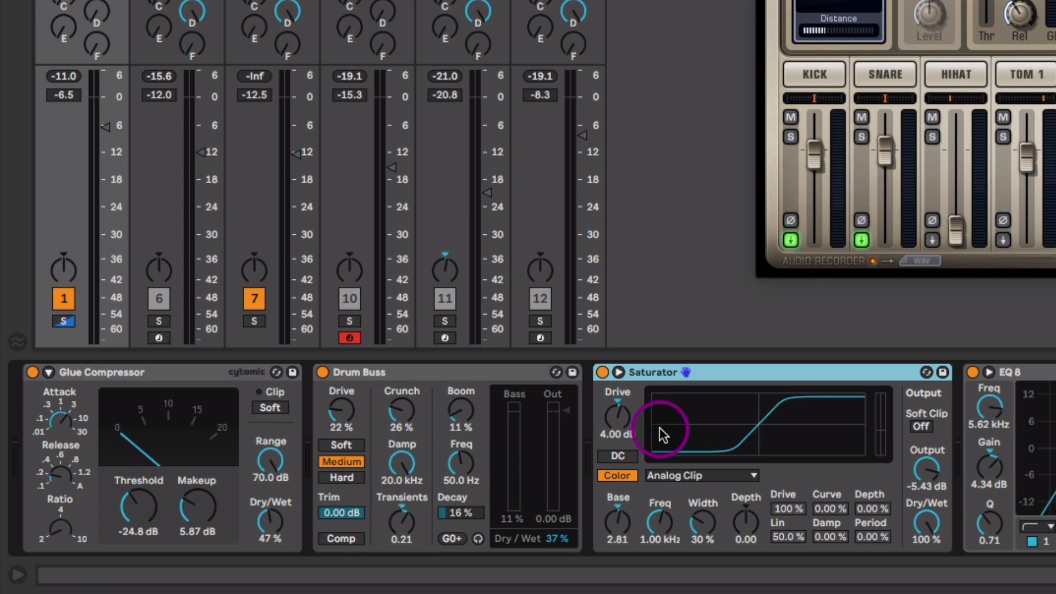
left_click_drag(622, 525, 619, 480)
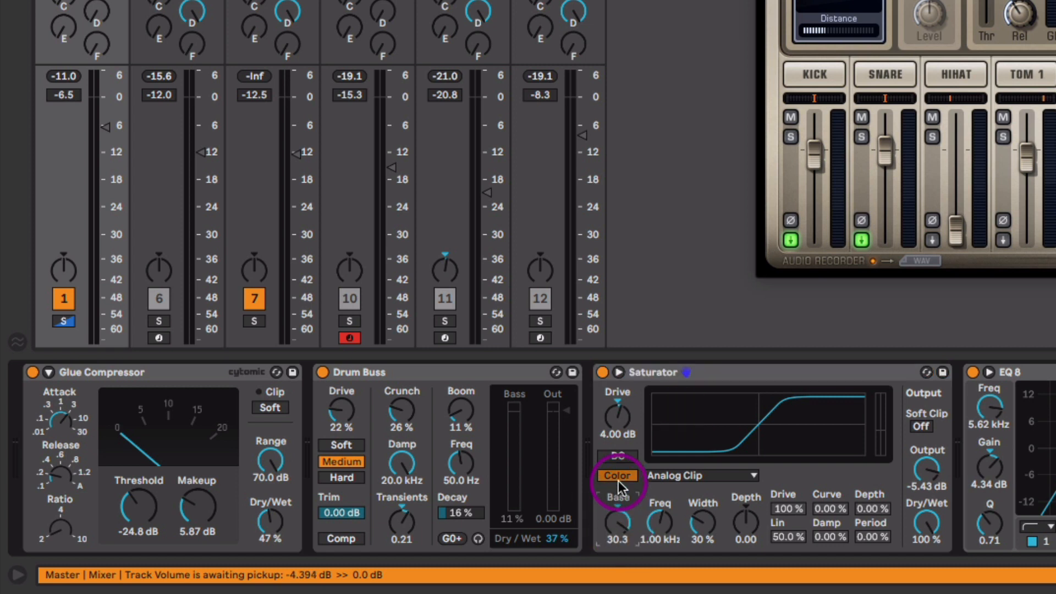
left_click_drag(629, 522, 626, 470)
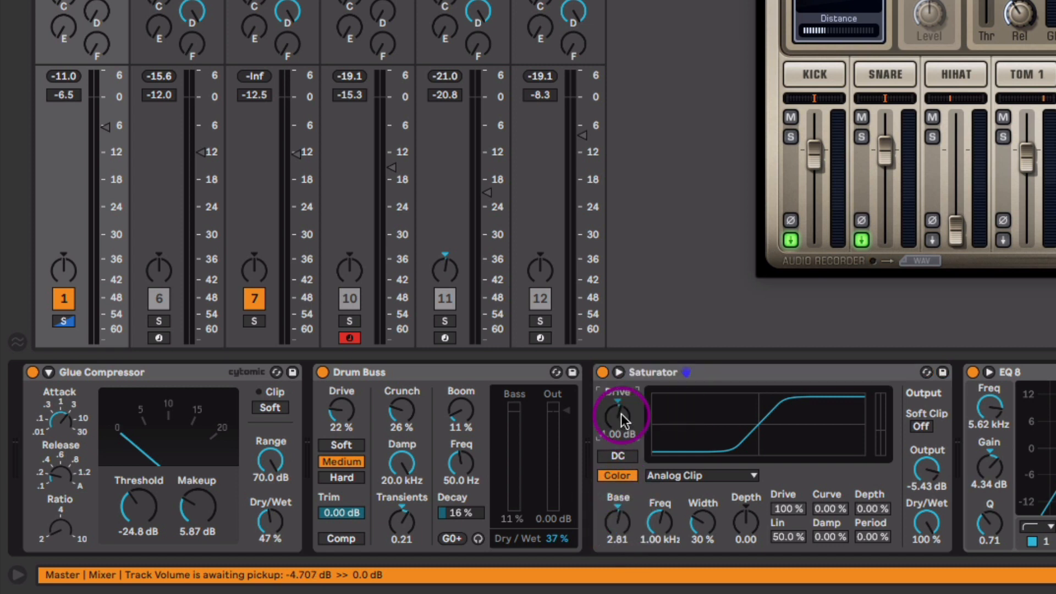
left_click_drag(933, 463, 933, 460)
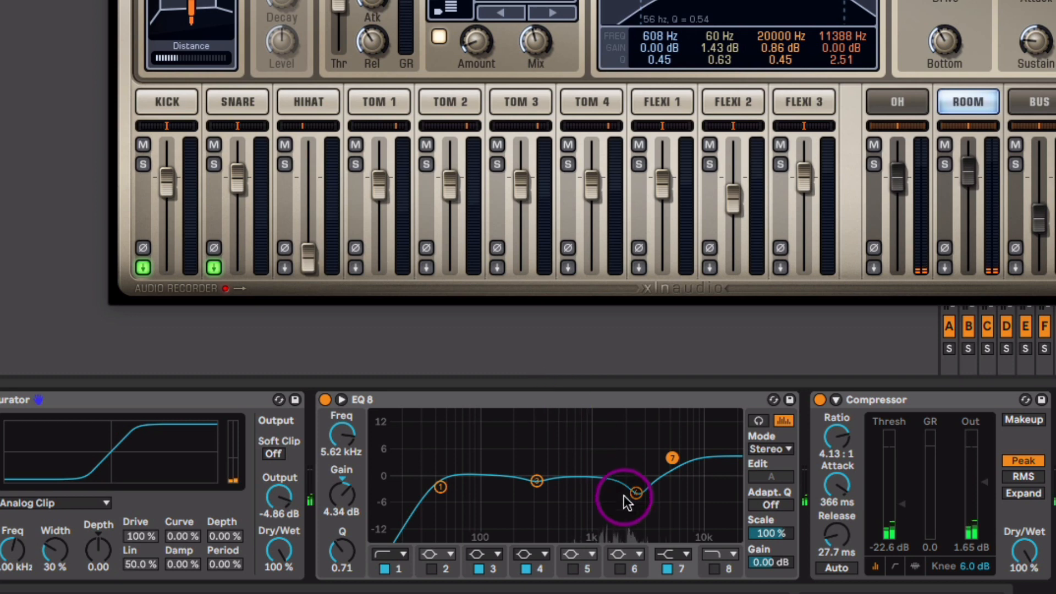
Examine the EQ 8 curve on the Drums group.
double_click(403, 402)
left_click(406, 400)
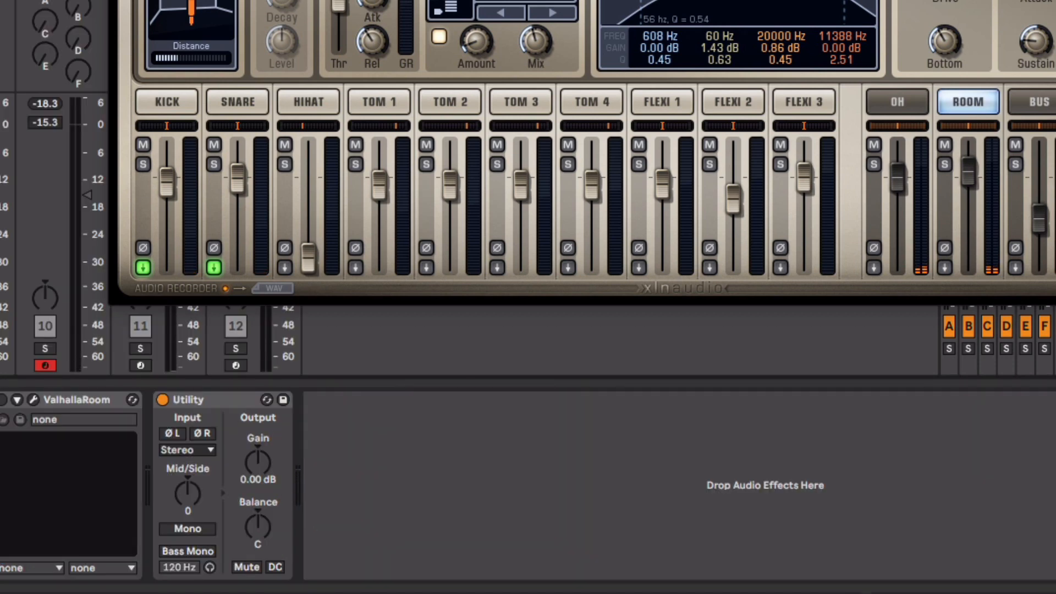
Turn on ValhallaRoom on the Snare track, close the Addictive Drums 2 window, and open the reverb's plug-in window.
left_click(57, 401)
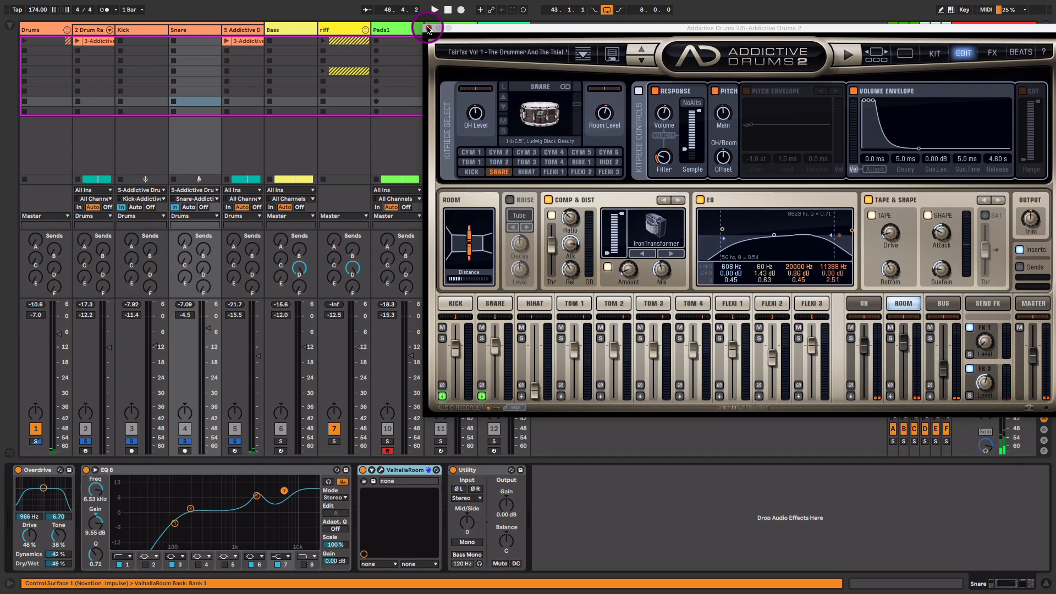
left_click(428, 30)
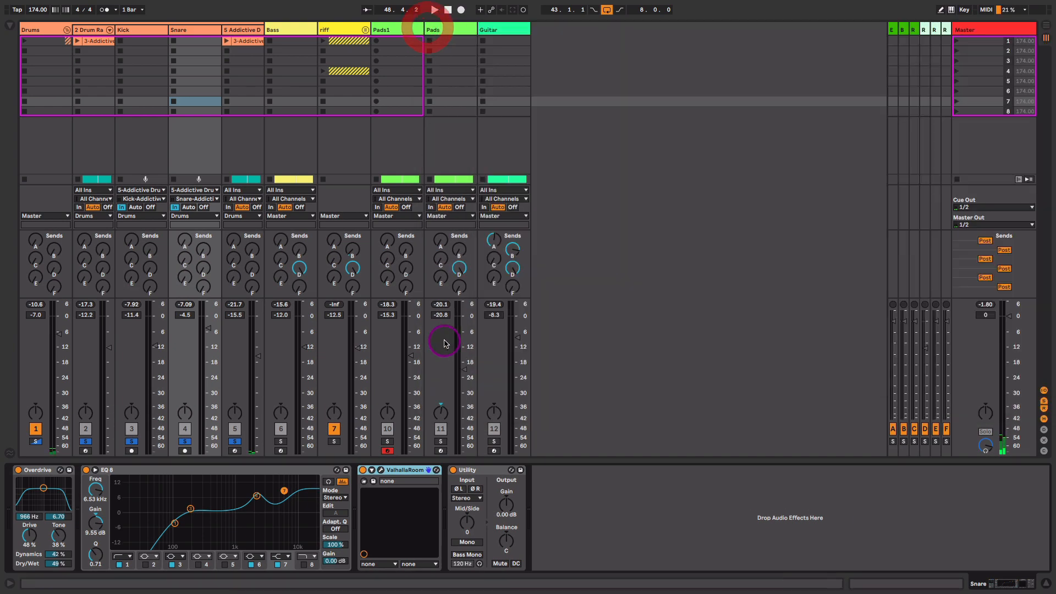
left_click(381, 470)
Set the ValhallaRoom Mix to 0%, play the drums, and raise the Mix to 22.6%.
left_click_drag(522, 472, 513, 525)
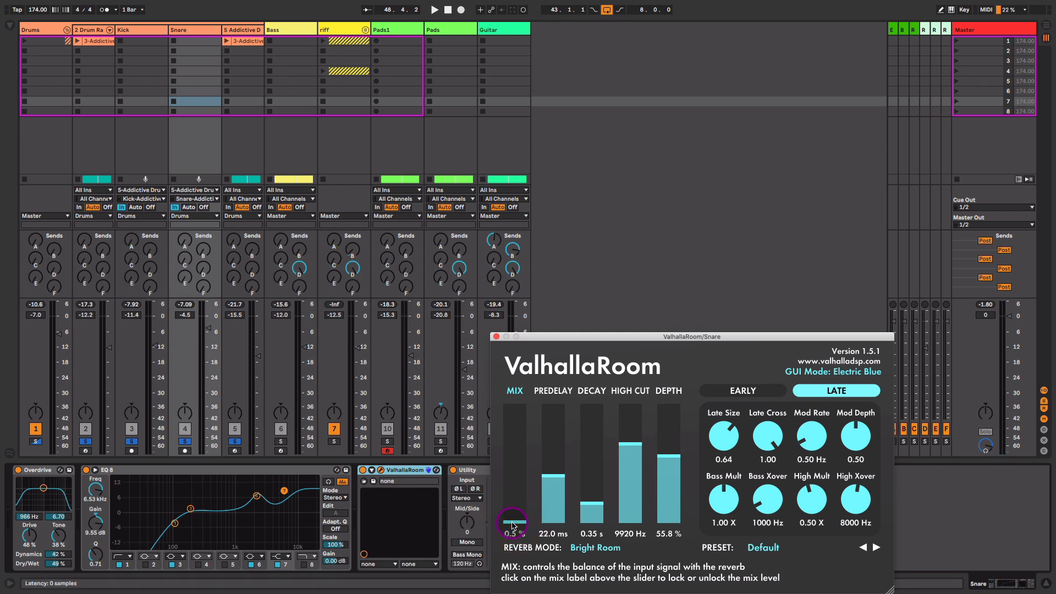
left_click(516, 524)
key("space")
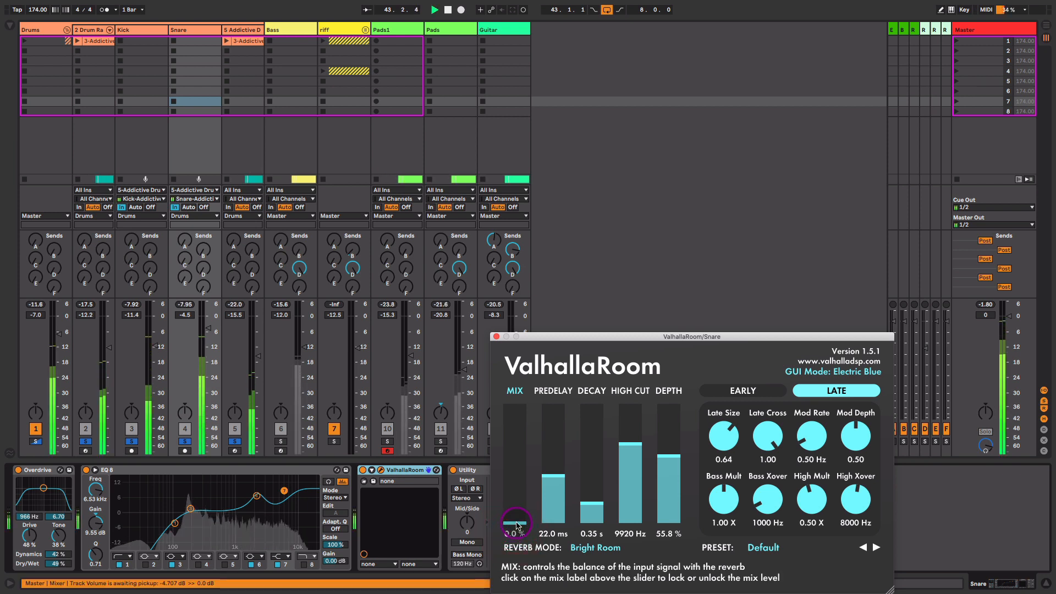
left_click_drag(516, 526, 519, 499)
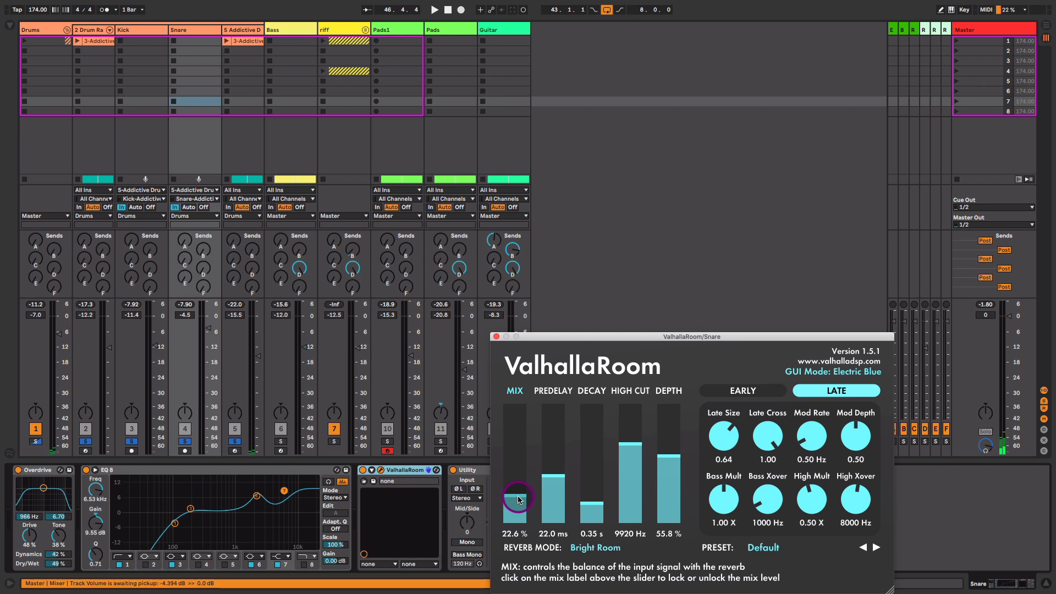
Lower the Mix of the Snare track's ValhallaRoom reverb.
left_click_drag(518, 498, 518, 527)
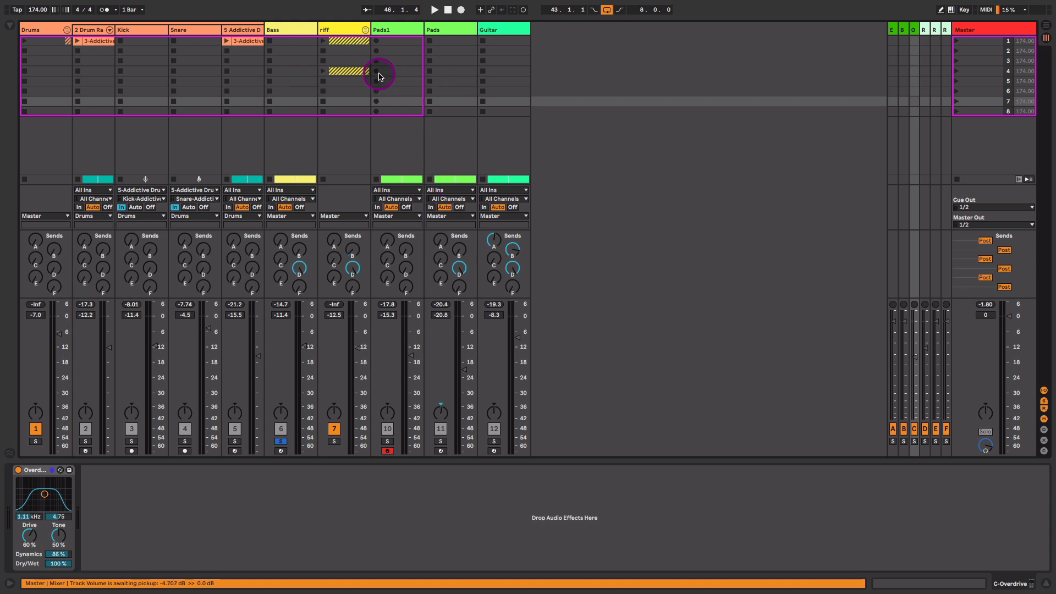
Select the Bass track, open its MODO BASS plug-in window, and reposition it so the whole instrument fits on screen.
left_click(283, 30)
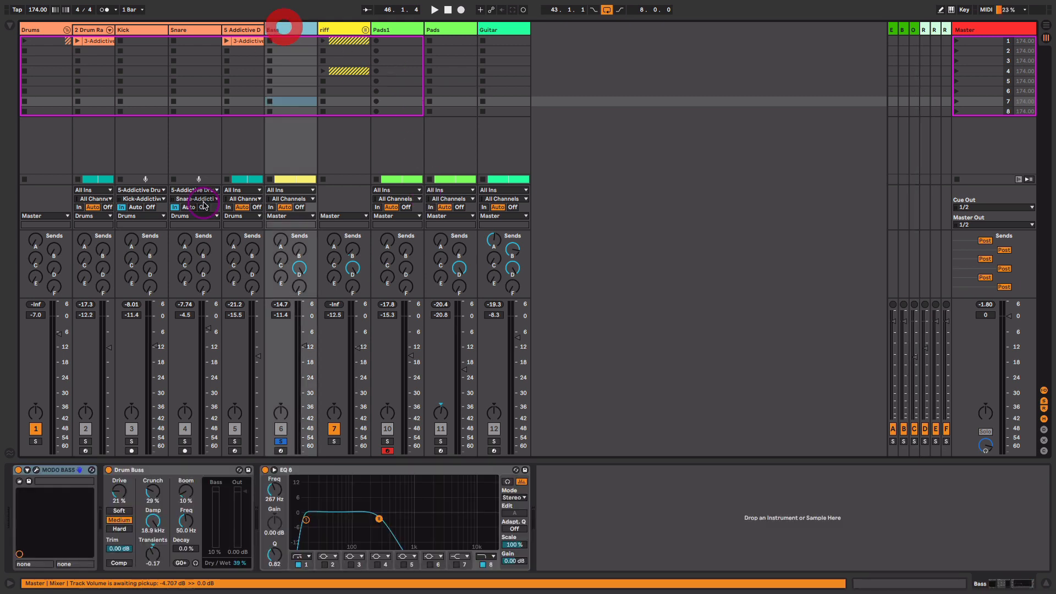
left_click(35, 470)
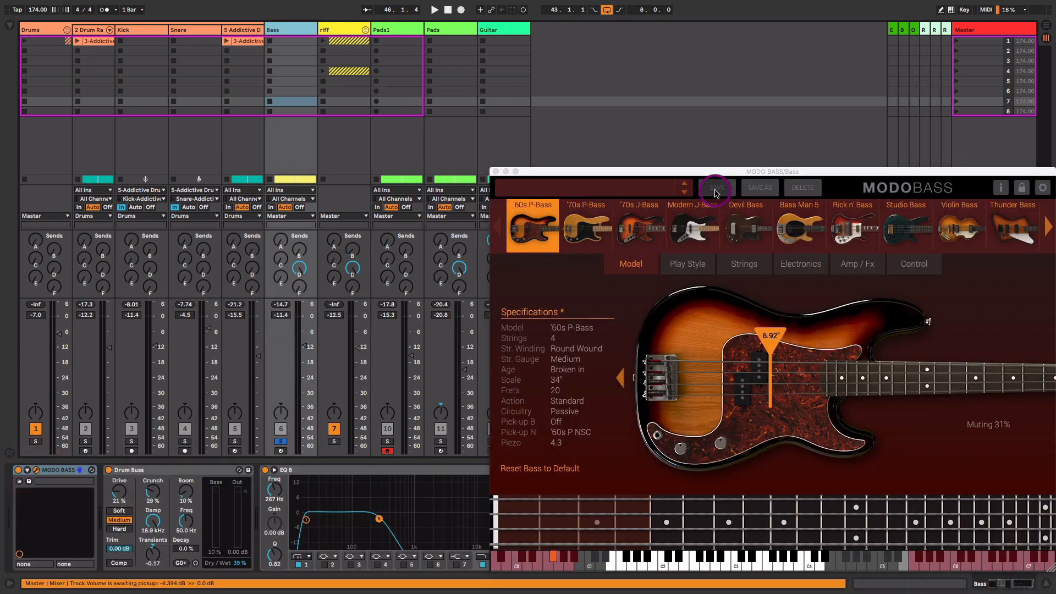
left_click_drag(709, 171, 559, 56)
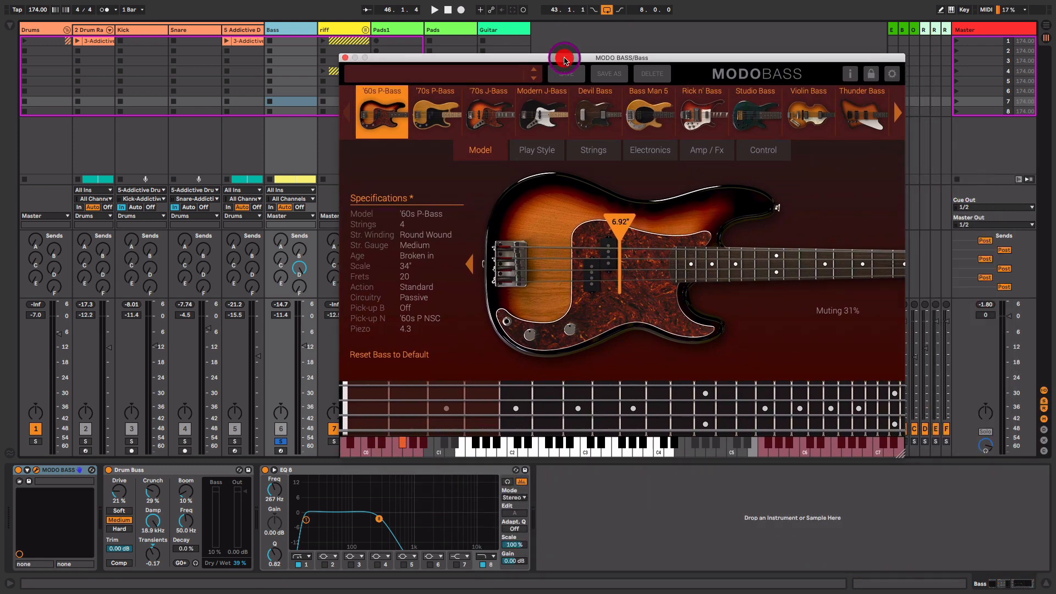
Show MODO BASS's play style settings, set Muting to 30% with the Finger style, and close the plug-in window.
left_click(548, 151)
left_click(523, 118)
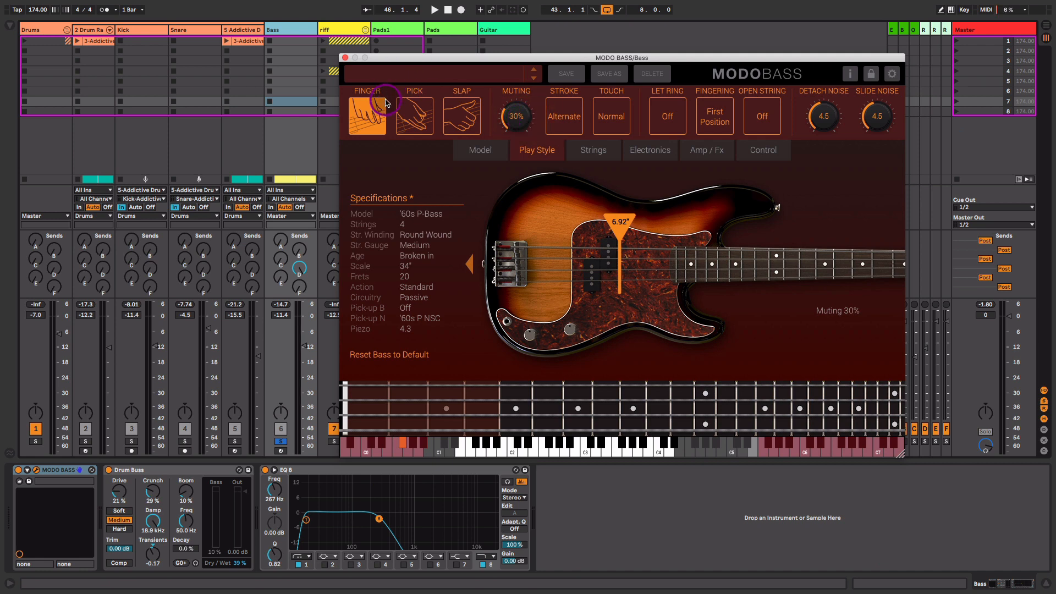
left_click(372, 112)
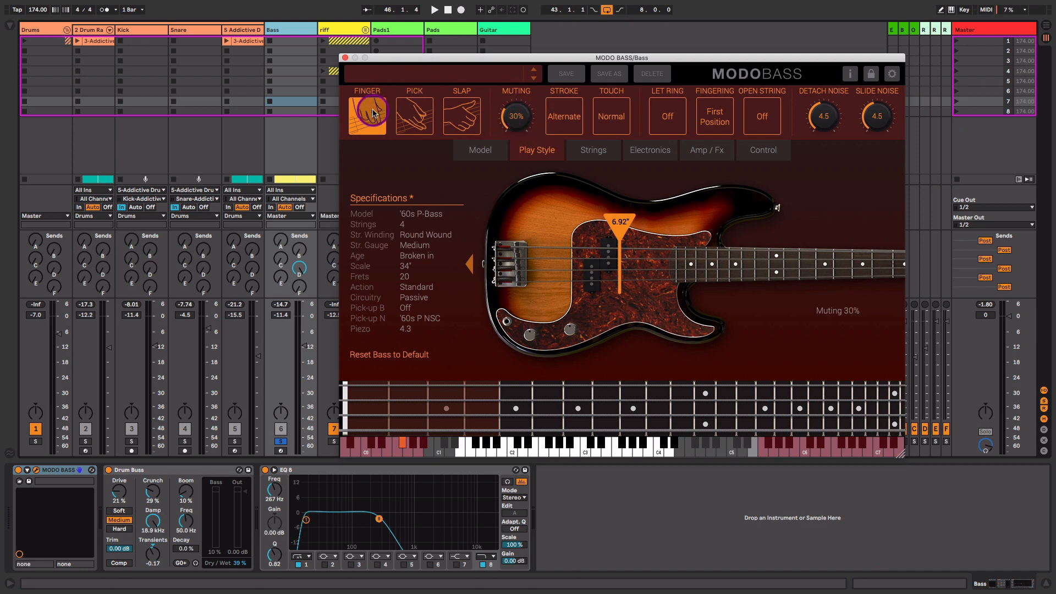
left_click(345, 57)
Set the Drum Buss on the Bass track to 38% Dry/Wet and -0.21 Transients.
left_click(285, 263)
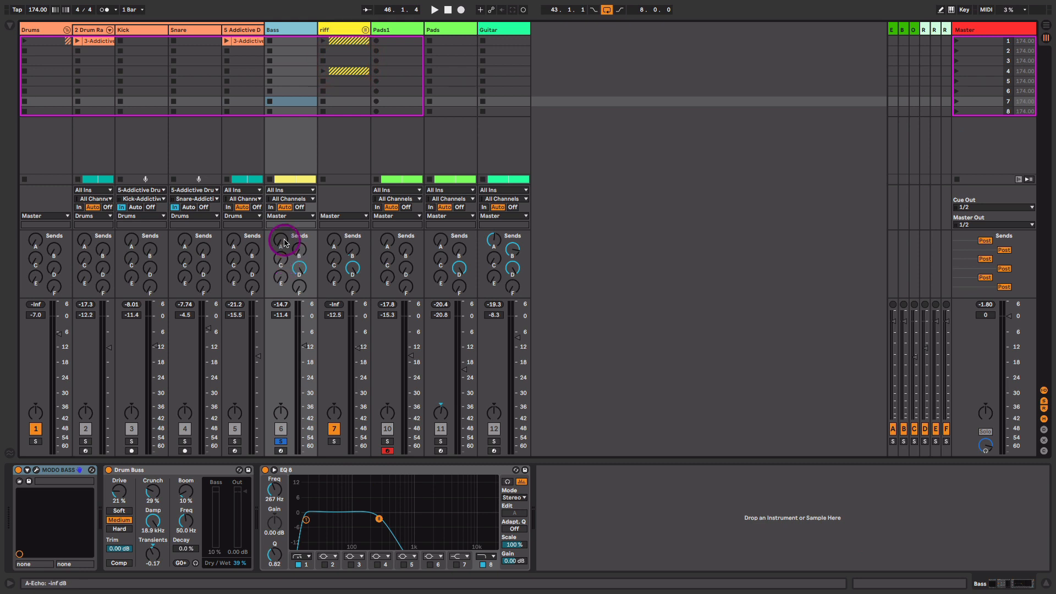
left_click(147, 471)
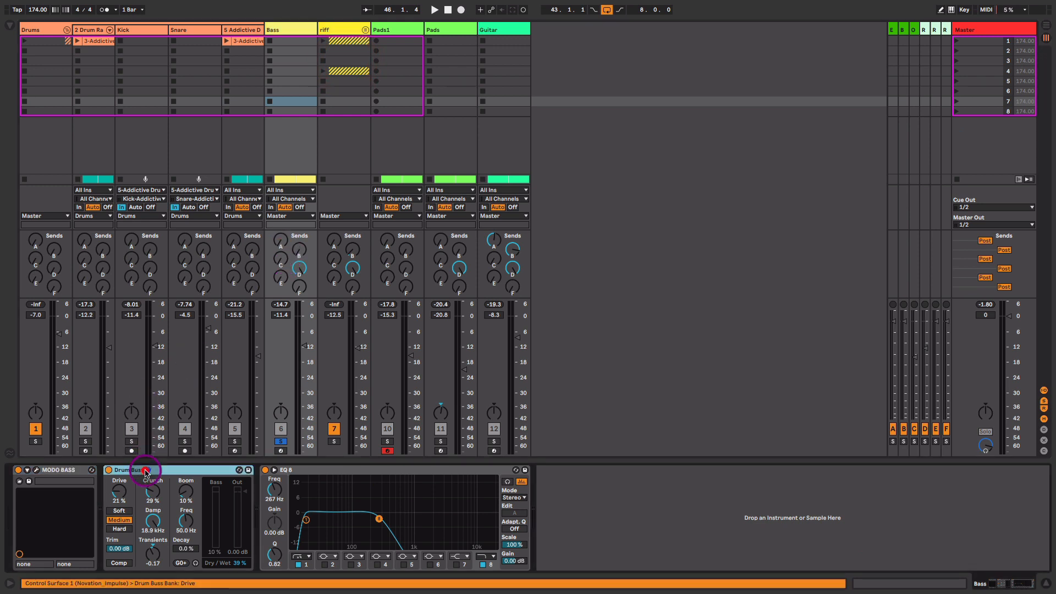
left_click(119, 497)
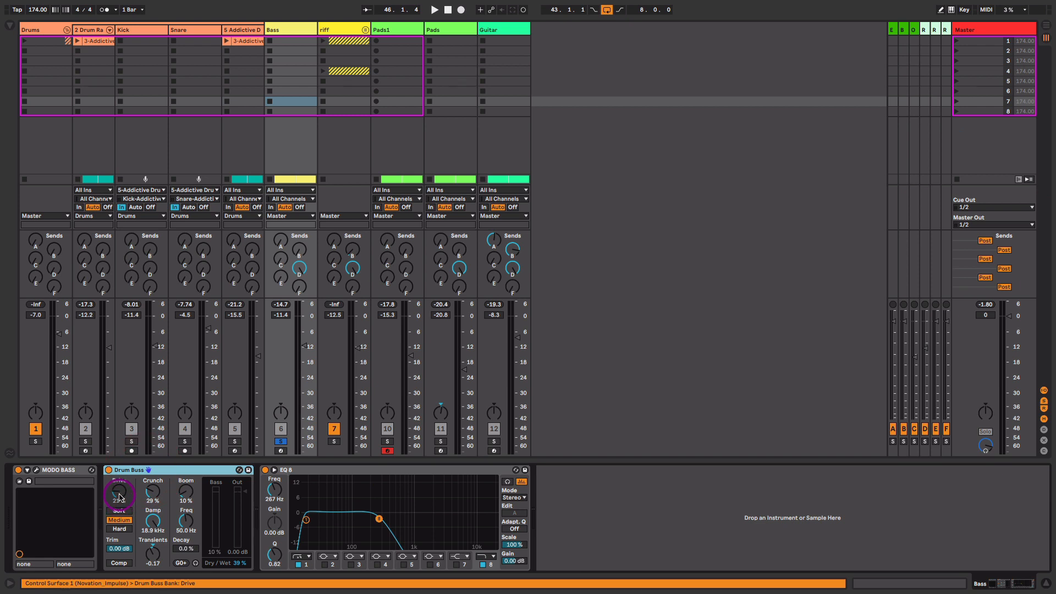
left_click(151, 491)
left_click(198, 532)
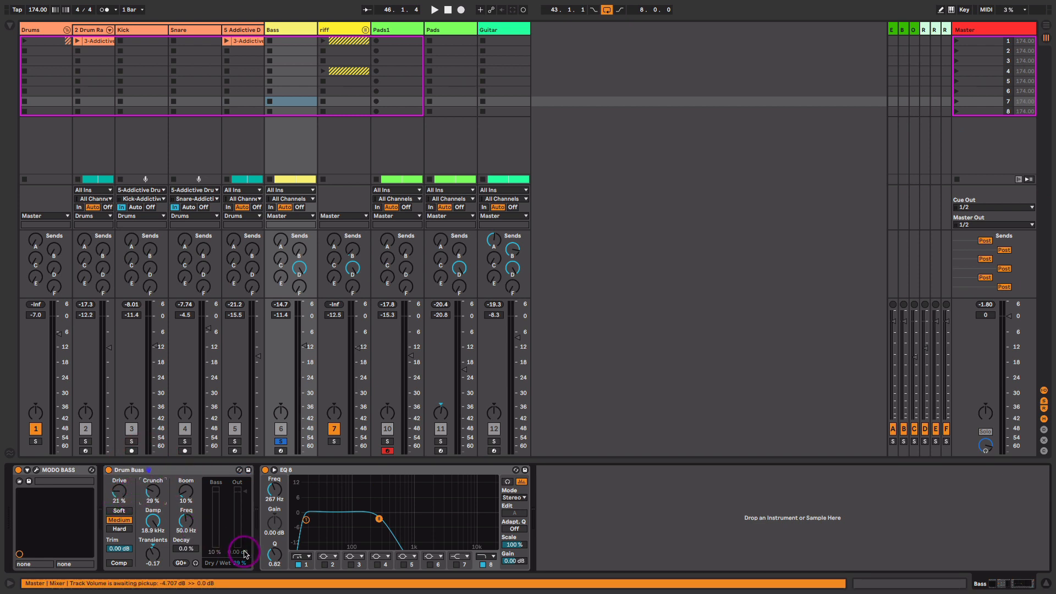
left_click_drag(243, 562, 243, 563)
left_click_drag(154, 557, 155, 558)
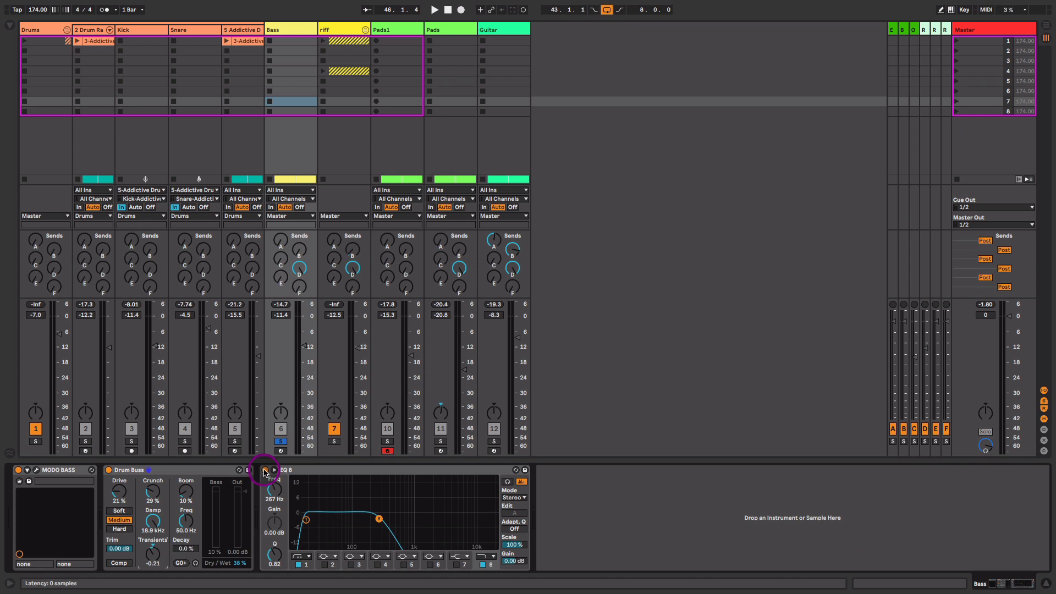
Play the soloed bass and compare its sound with EQ 8 and Drum Buss bypassed in turn, leaving both on.
key("space")
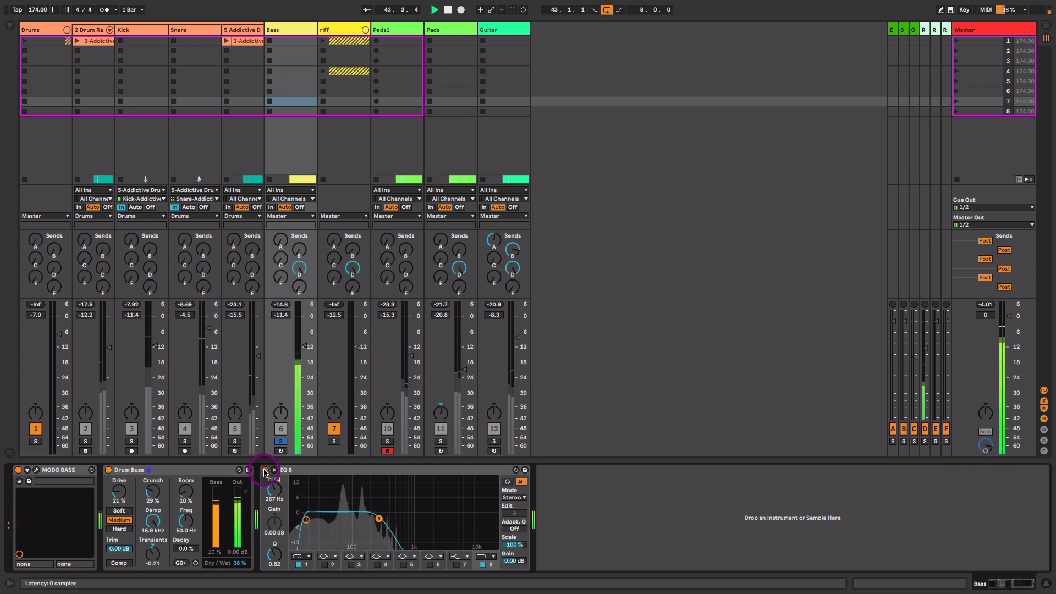
left_click(264, 471)
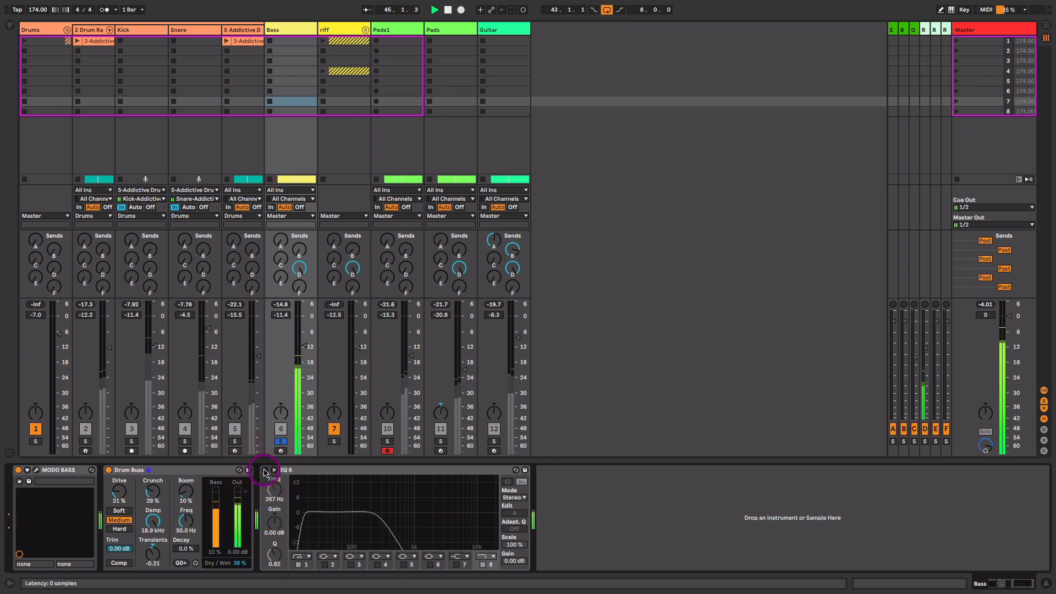
left_click(264, 471)
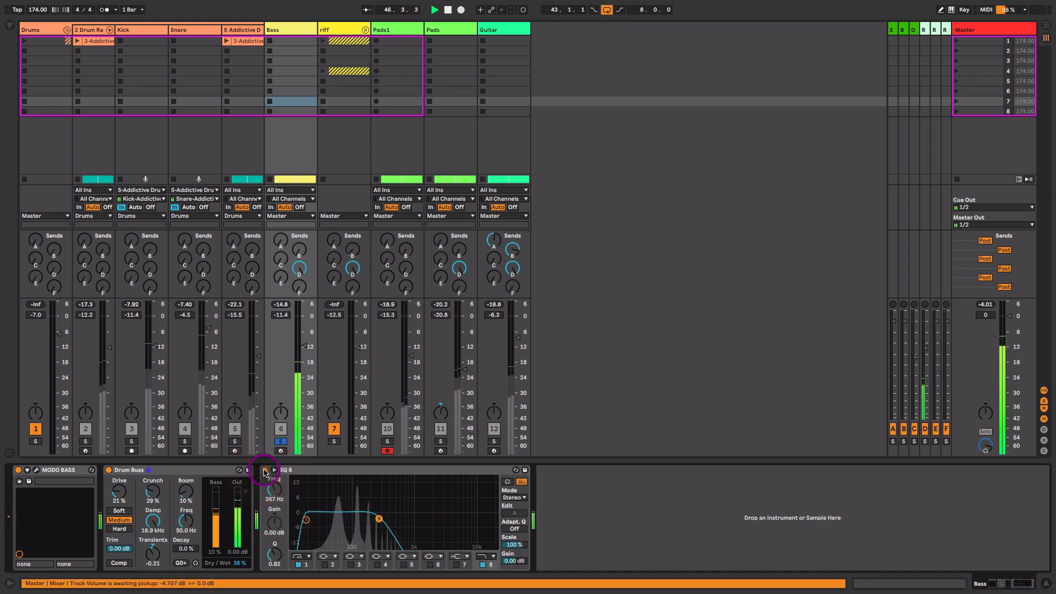
left_click(108, 471)
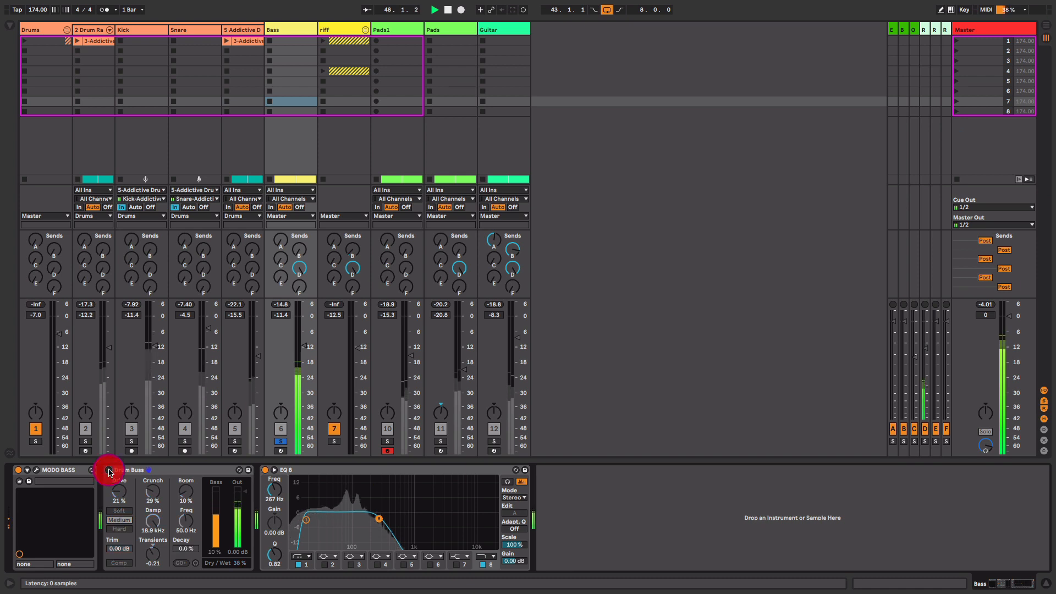
left_click(109, 471)
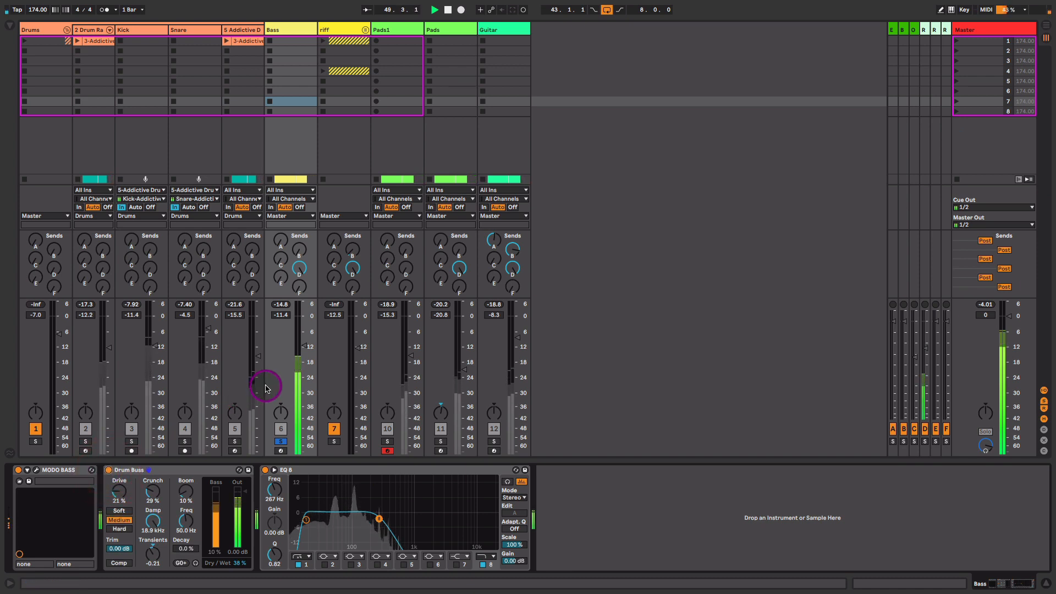
key("space")
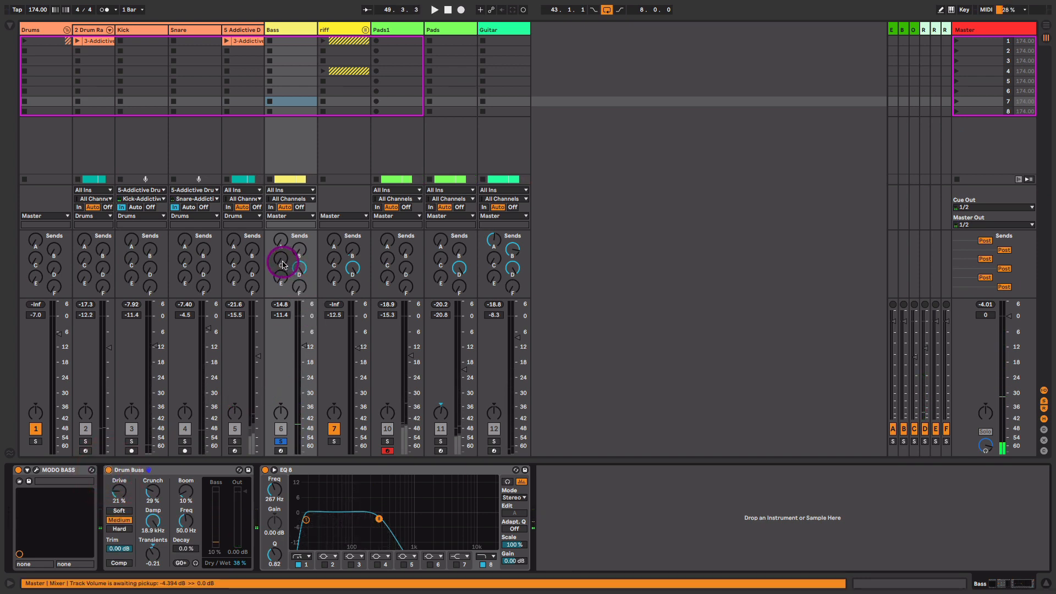
Raise the Bass track's send to C-Overdrive to 0.0 dB and display that return track's Overdrive device.
left_click(282, 263)
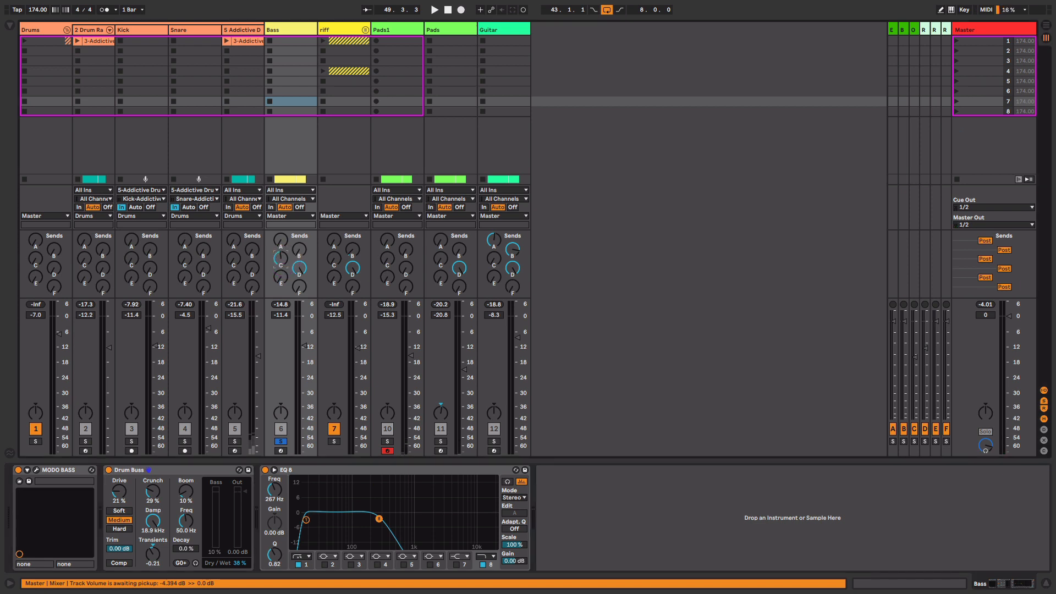
left_click_drag(282, 263, 282, 241)
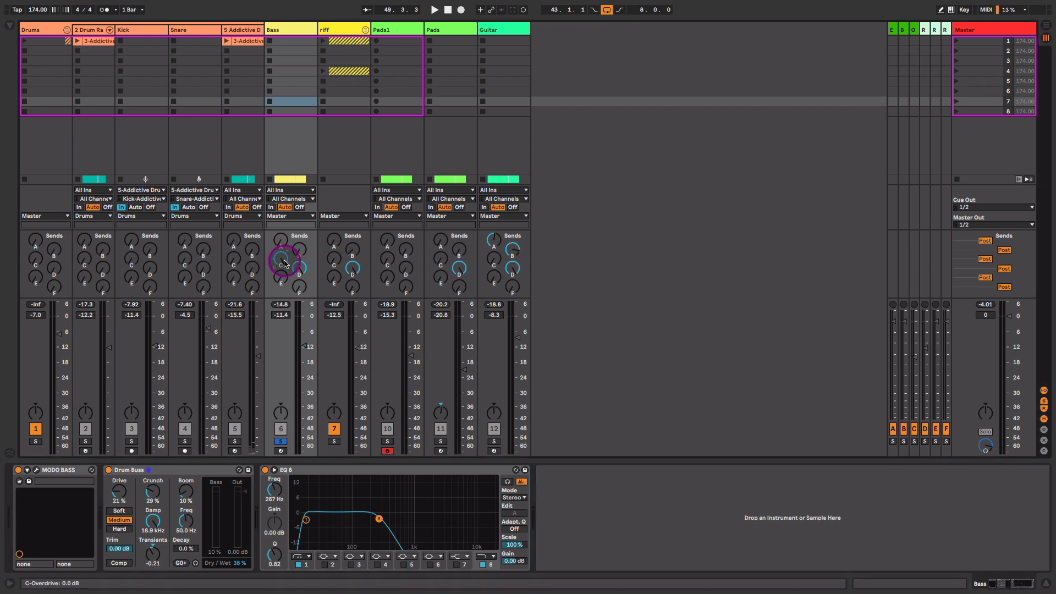
left_click(918, 28)
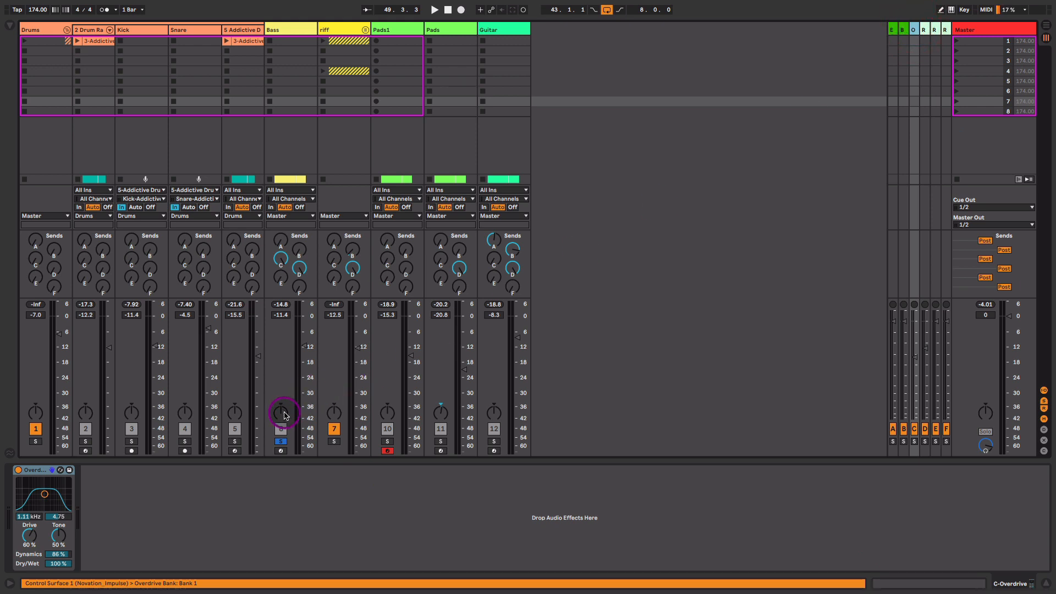
Play the soloed bass and adjust the C-Overdrive return track's volume while auditioning the distortion.
key("space")
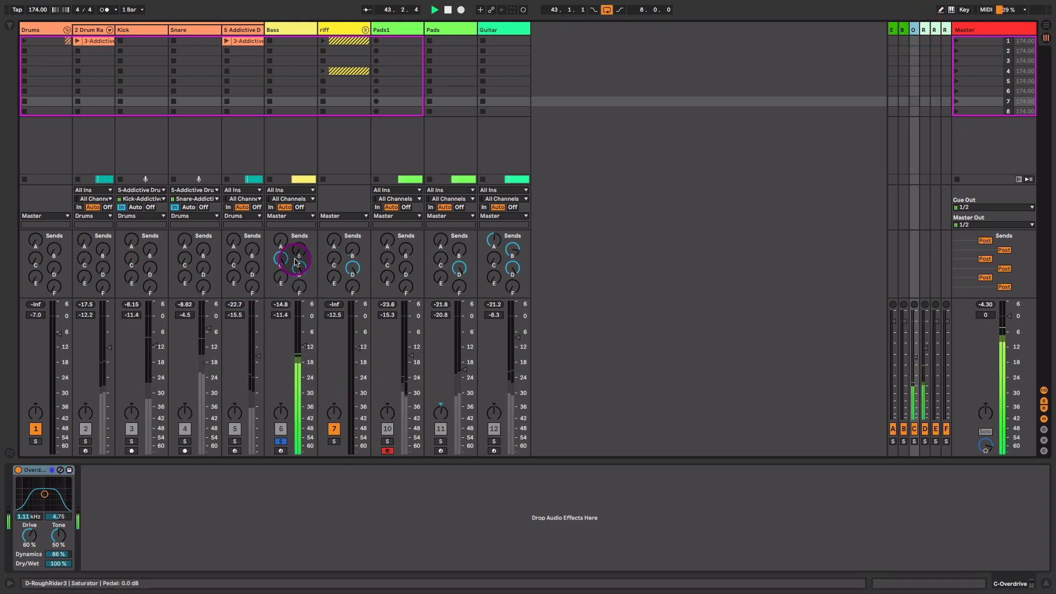
left_click_drag(287, 256, 287, 234)
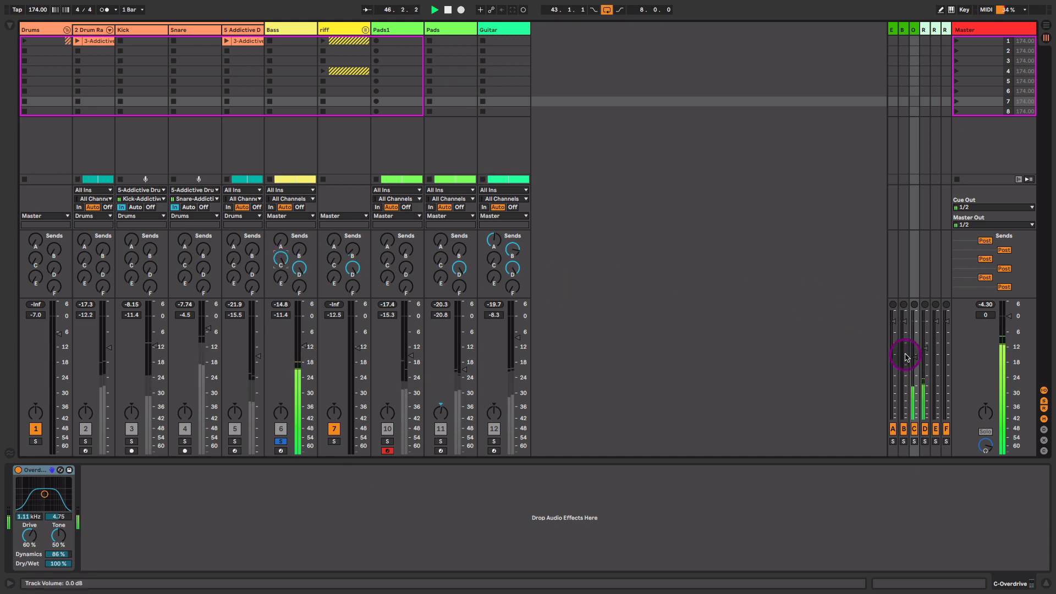
mouse_move(915, 357)
left_mouse_down()
mouse_move(915, 335)
mouse_move(914, 352)
left_mouse_up()
key("space")
key("space")
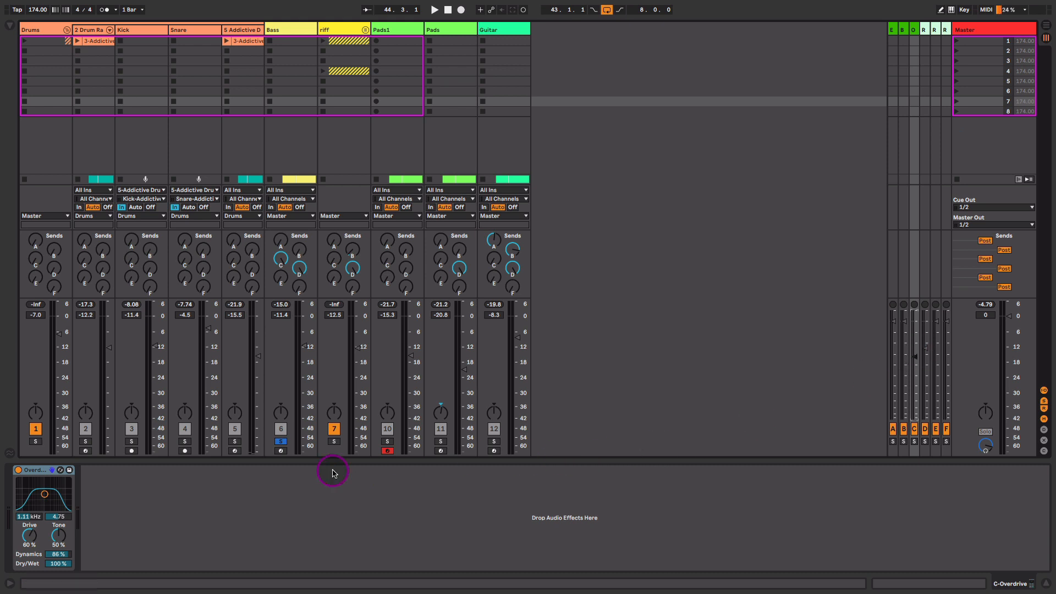
Unsolo the Bass track, play the full mix, and raise the C-Overdrive return track's volume.
left_click(280, 441)
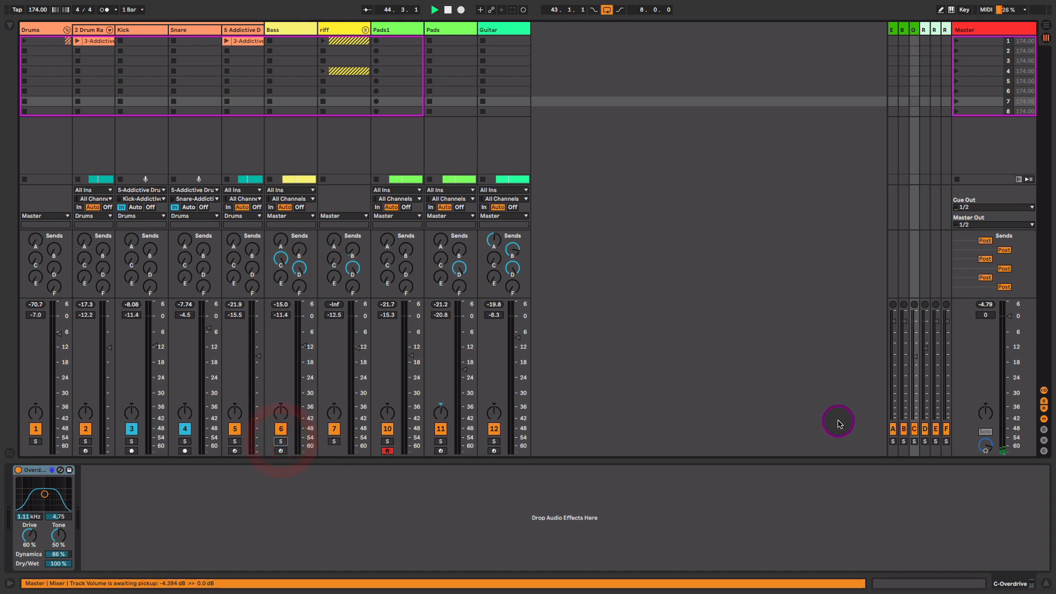
key("space")
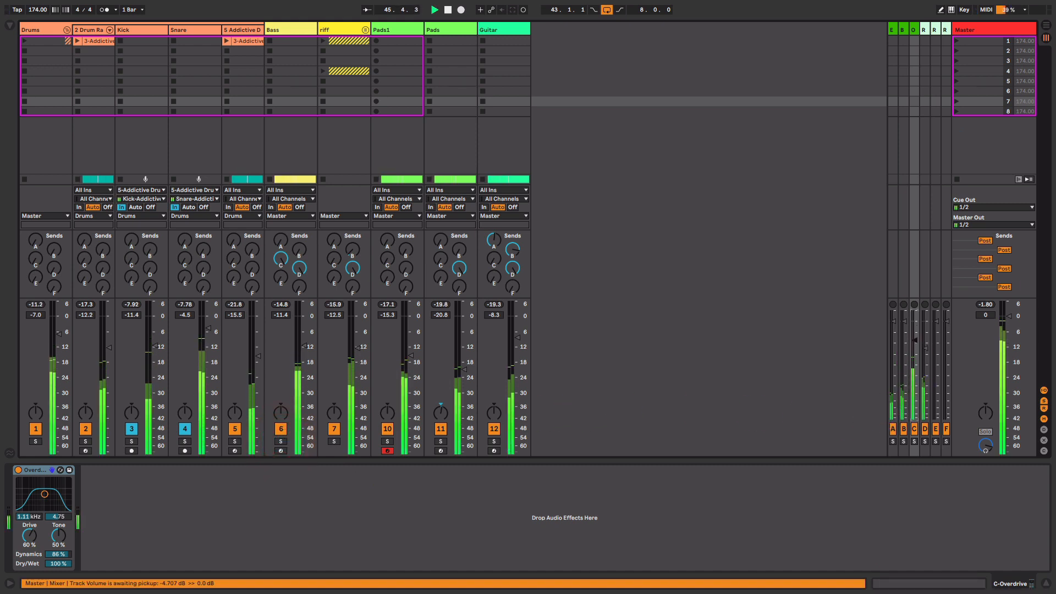
left_click(912, 344)
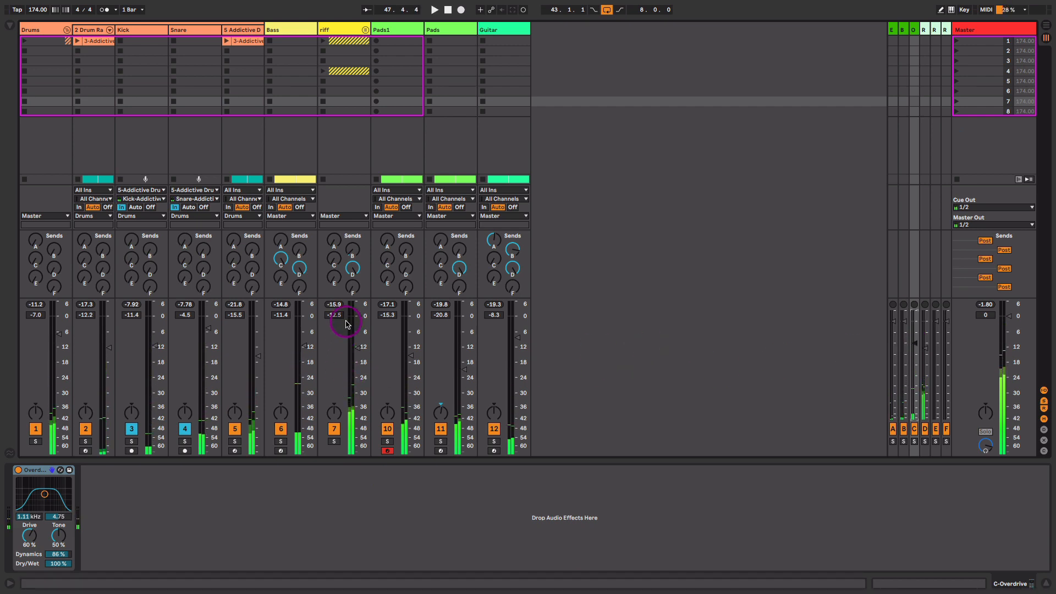
Solo the Pads1 track, view both of its Wavetable oscillators, and set Oscillator 1's wavetable position to 33%.
left_click(386, 443)
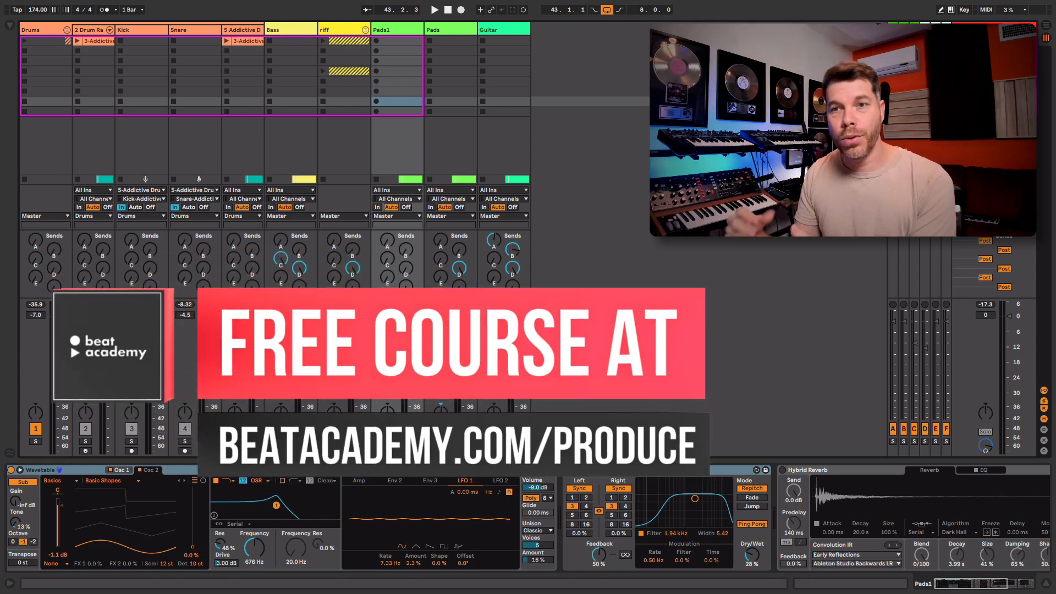
left_click(386, 442)
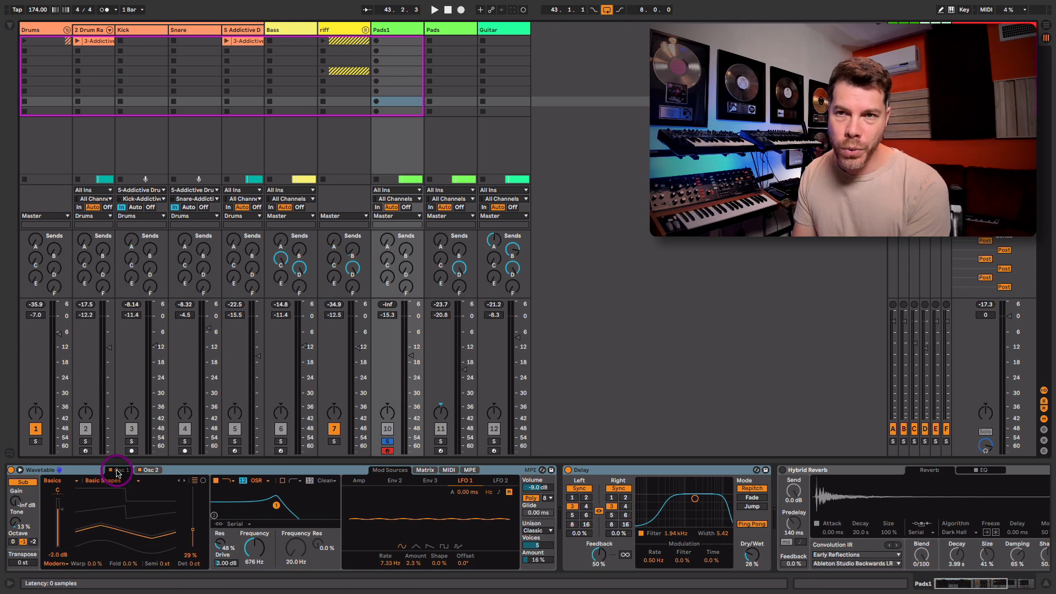
left_click(149, 470)
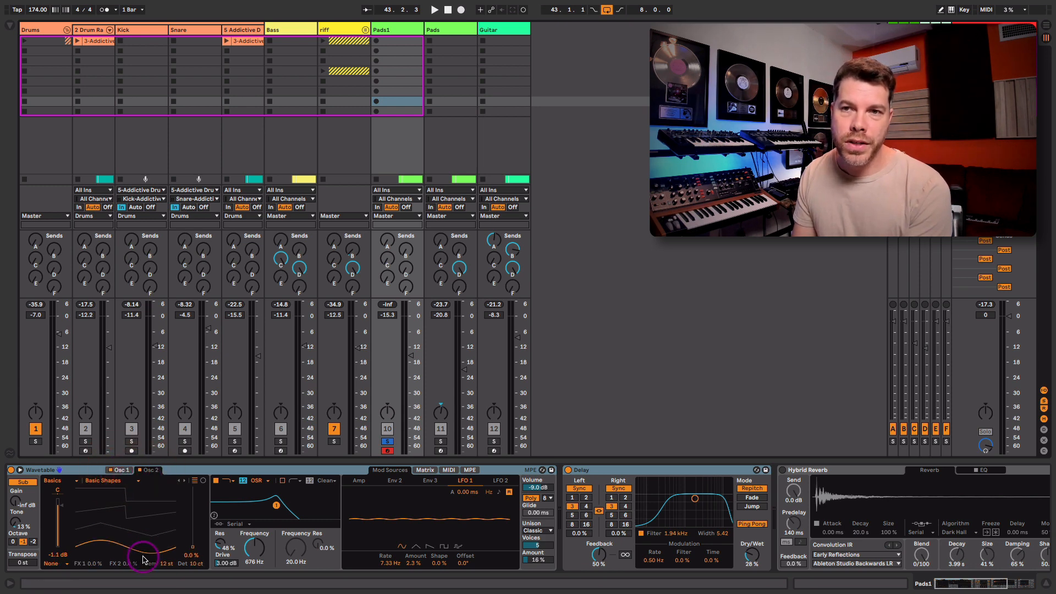
left_click(118, 470)
left_click_drag(124, 537, 124, 532)
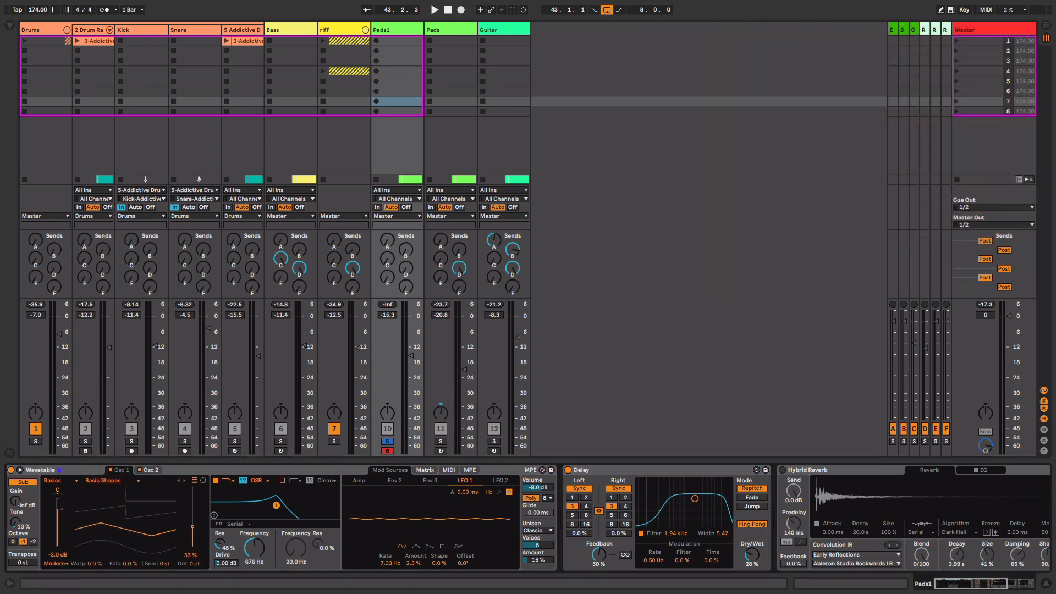
Show Wavetable's Oscillator 2 on Pads1, audition the soloed pad, and display the modulation matrix.
left_click(151, 470)
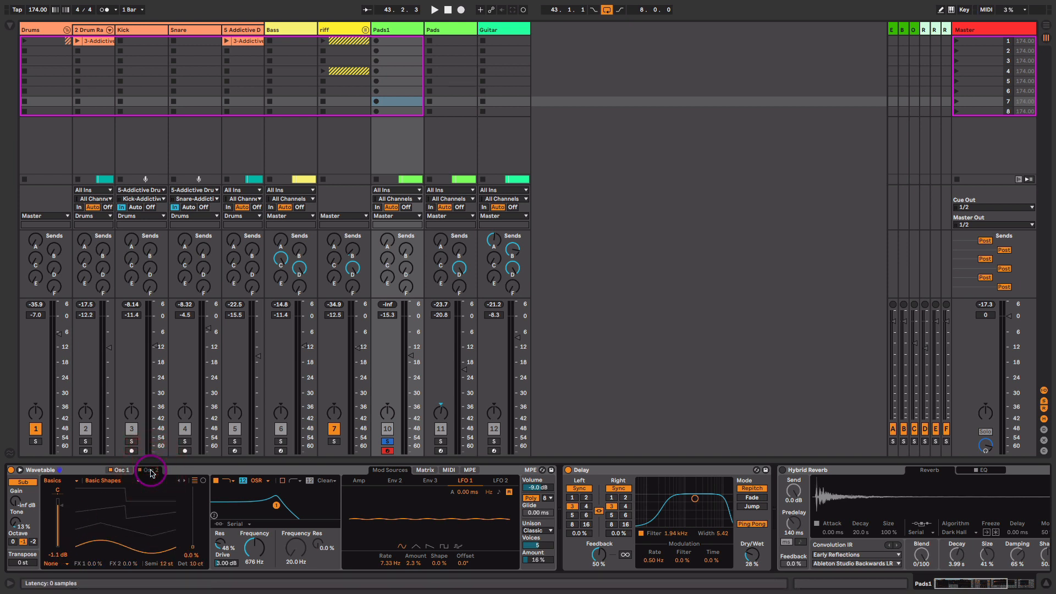
left_click(256, 548)
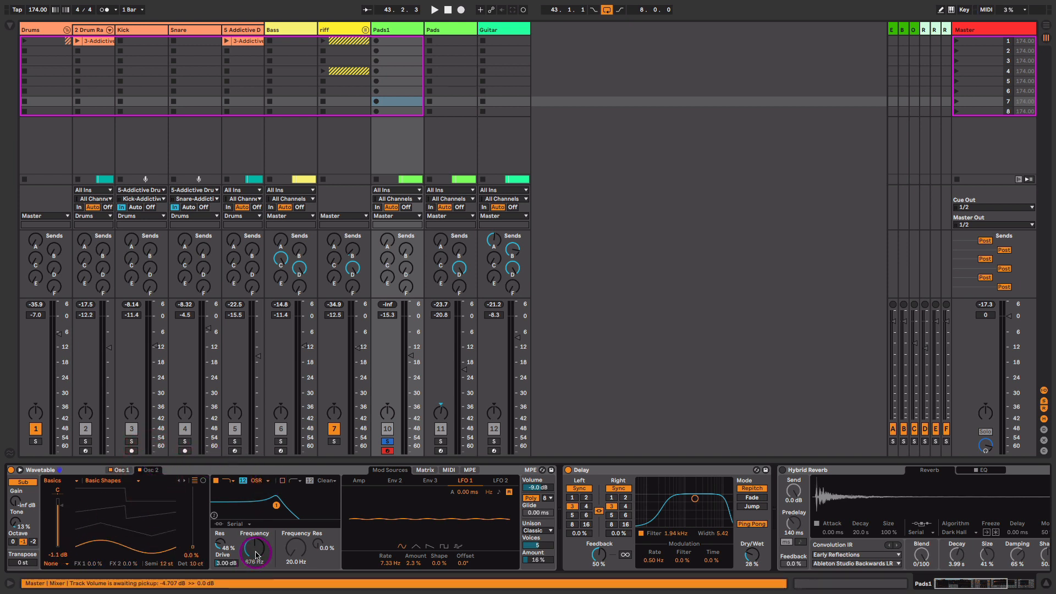
key("space")
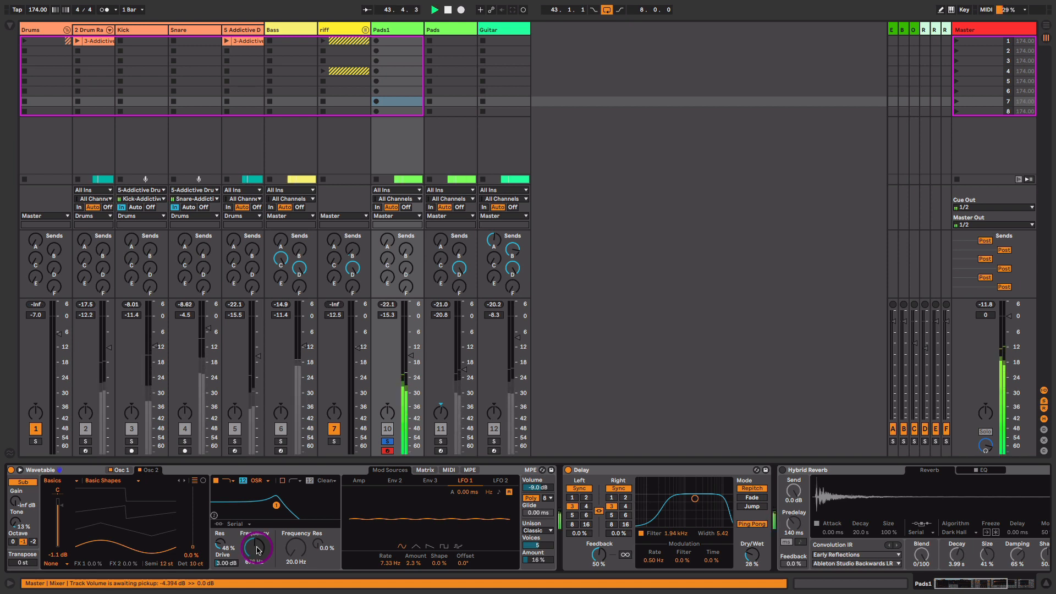
key("space")
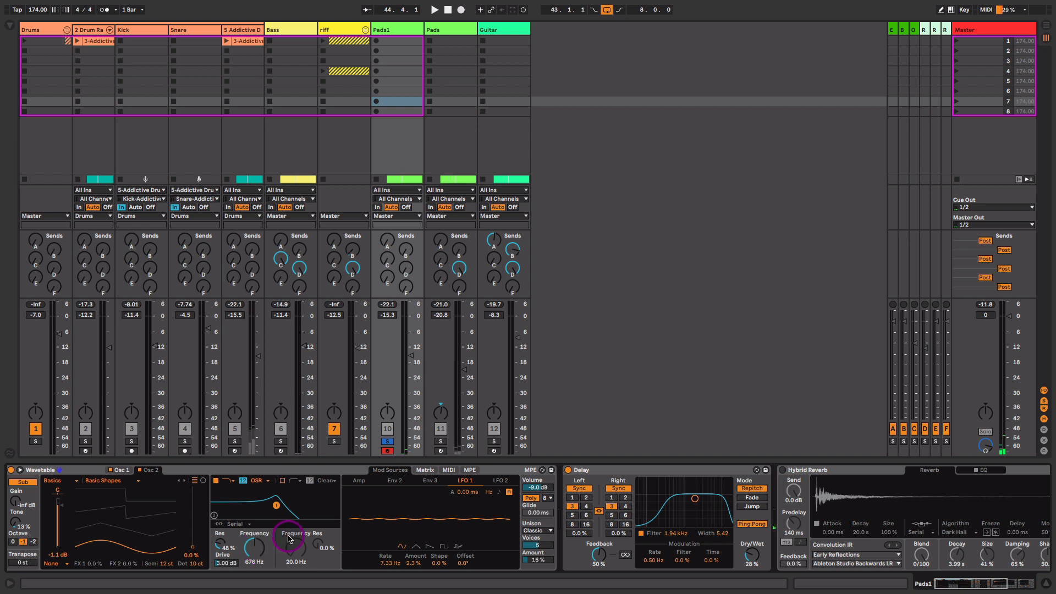
left_click(425, 470)
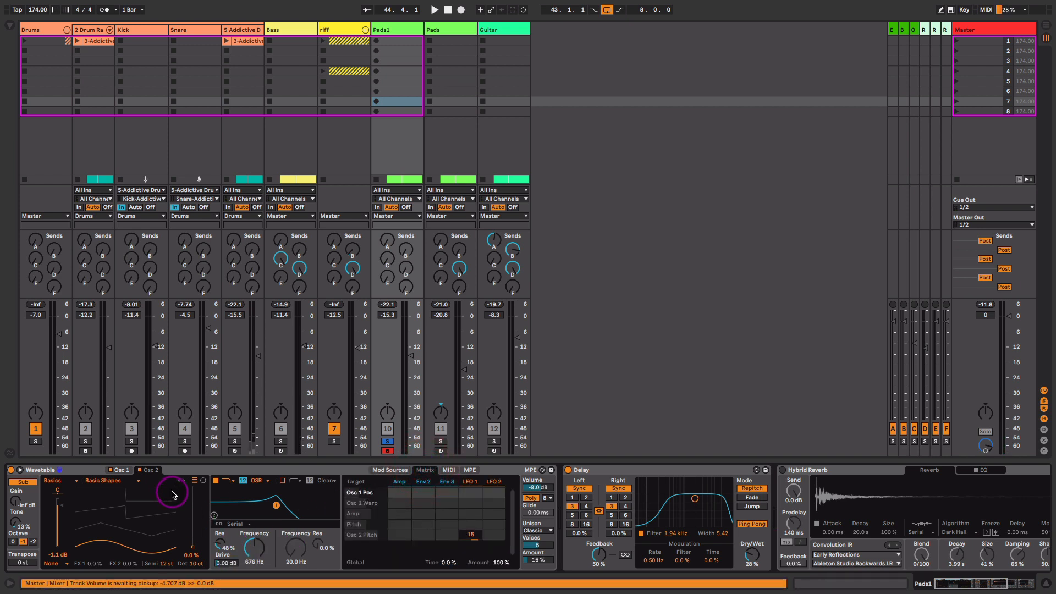
Inspect Oscillator 2's detune and pitch modulation on Pads1, and set LFO 1's amount to 3.1% while playing the pad.
left_click(185, 566)
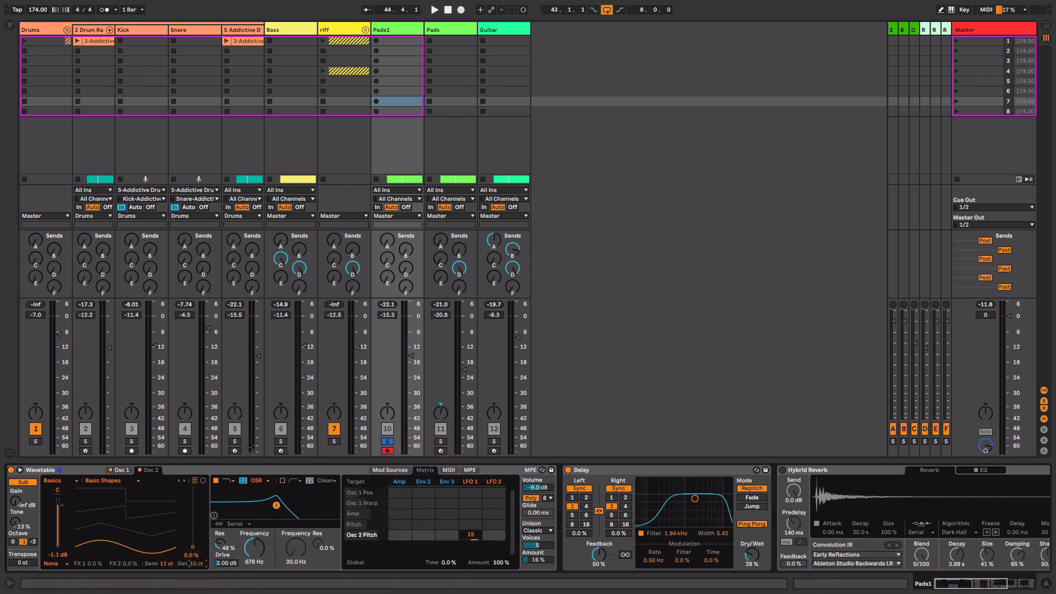
left_click(466, 539)
left_click(390, 470)
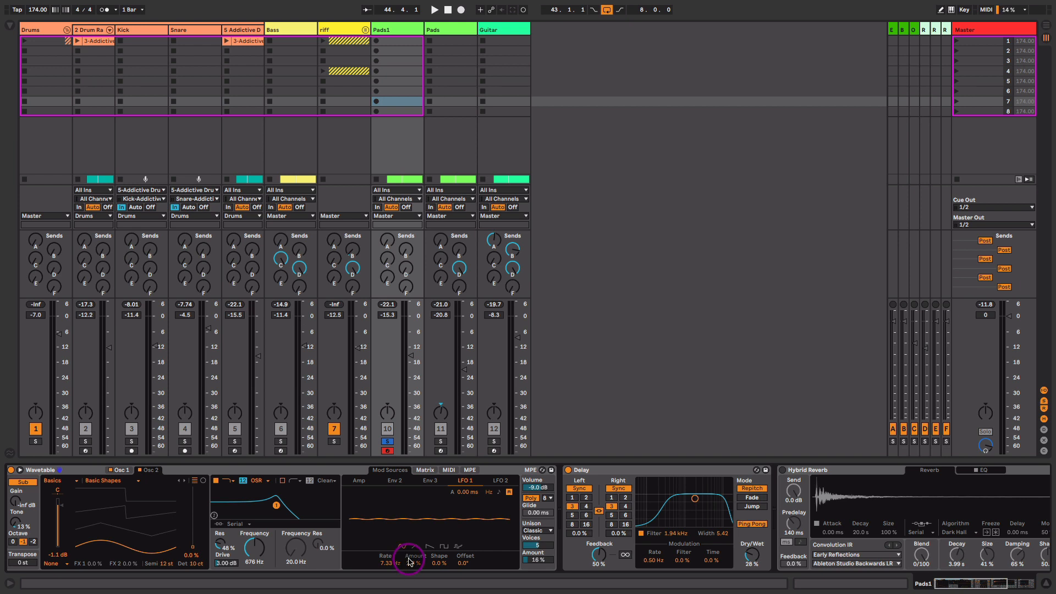
key("space")
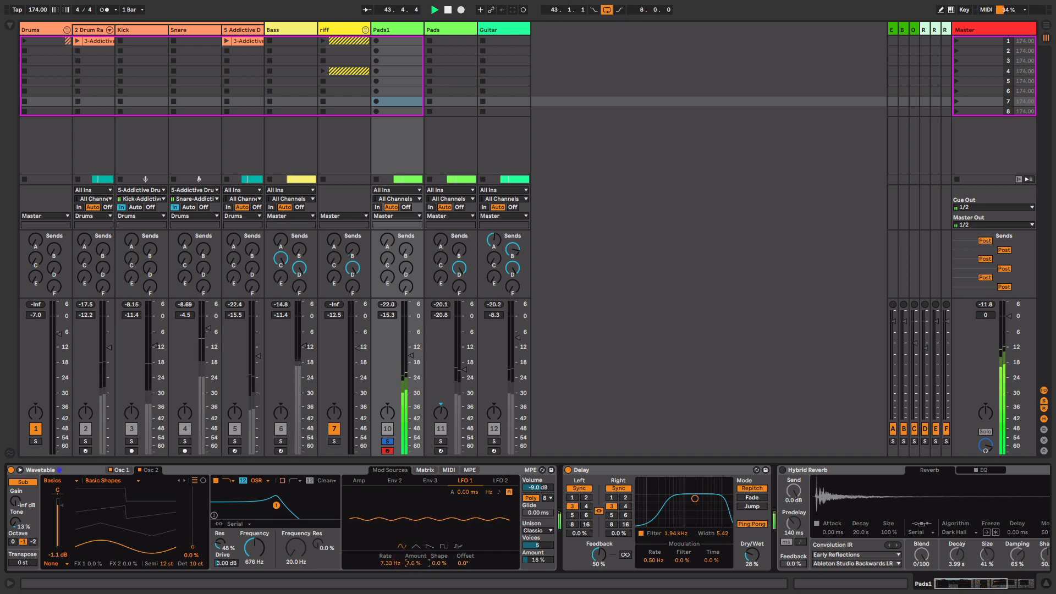
left_click_drag(413, 561, 413, 572)
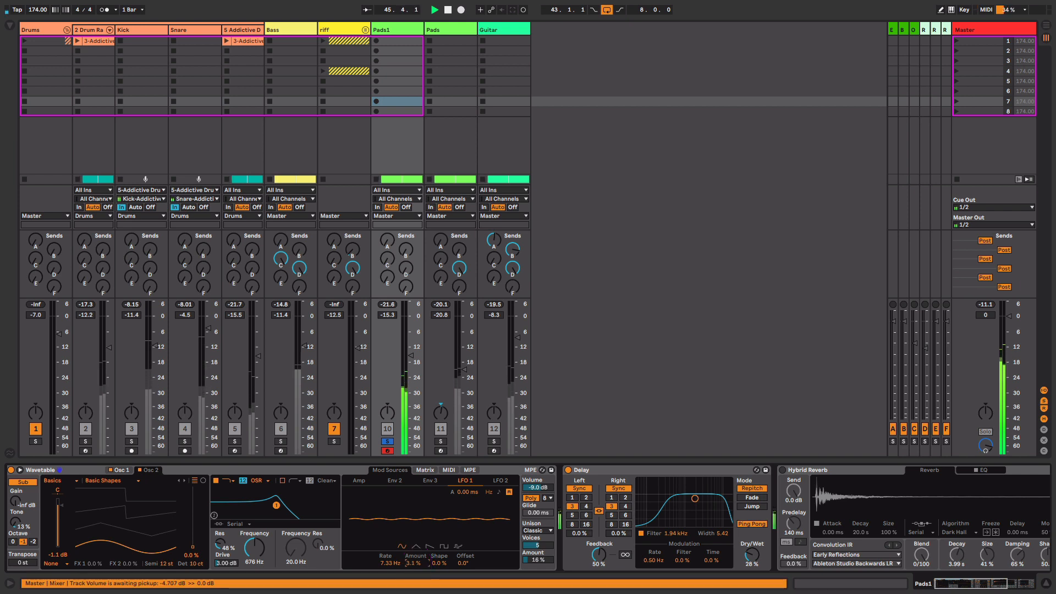
Audition Pads1's Wavetable, setting its filter resonance to 44% and Oscillator 1's gain to -1.6 dB.
left_click(550, 530)
left_click(536, 482)
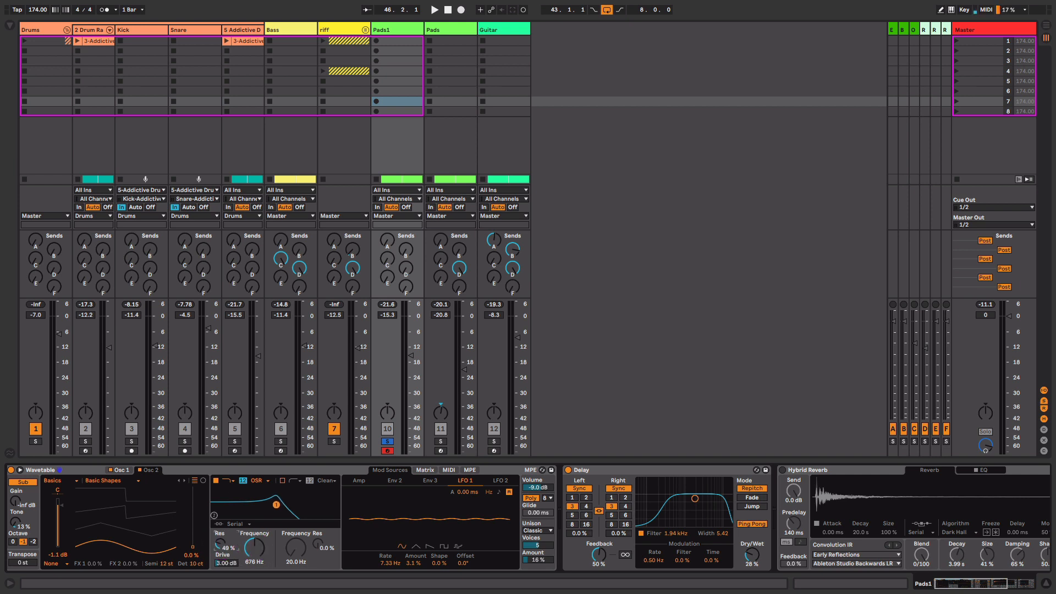
key("space")
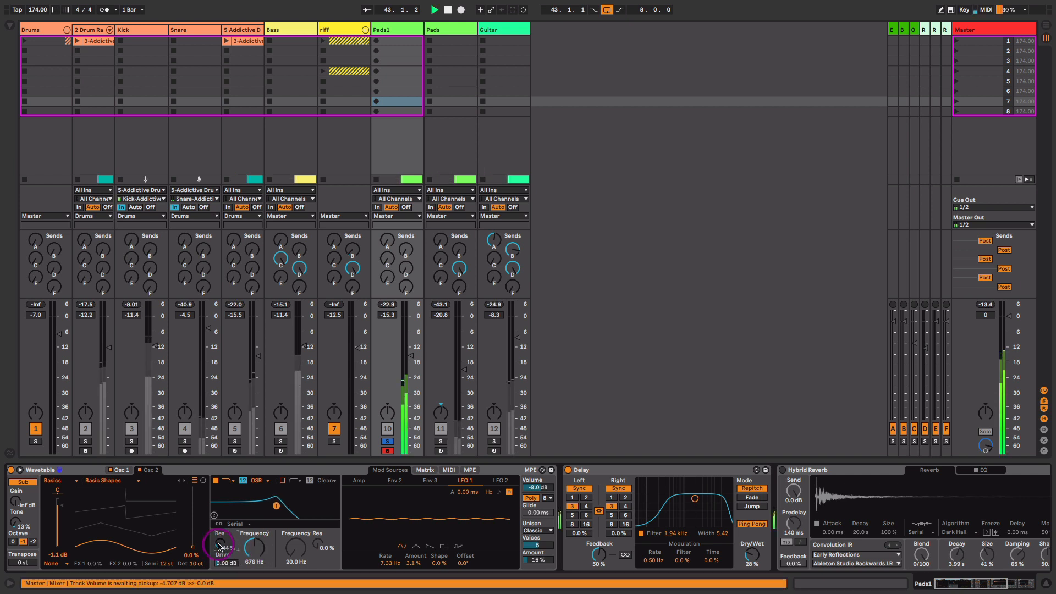
left_click(122, 470)
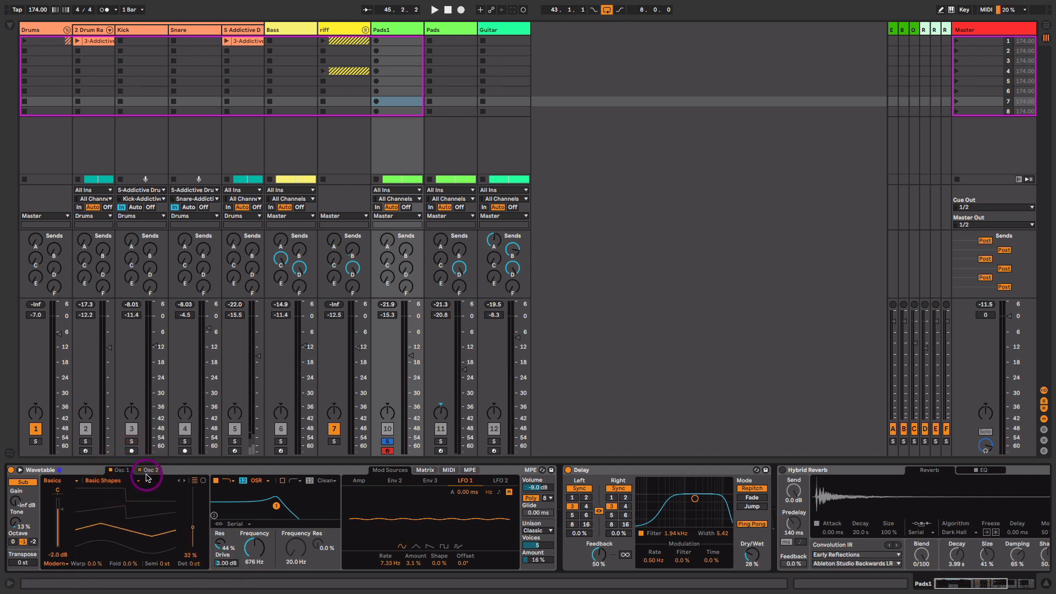
left_click_drag(59, 509, 59, 506)
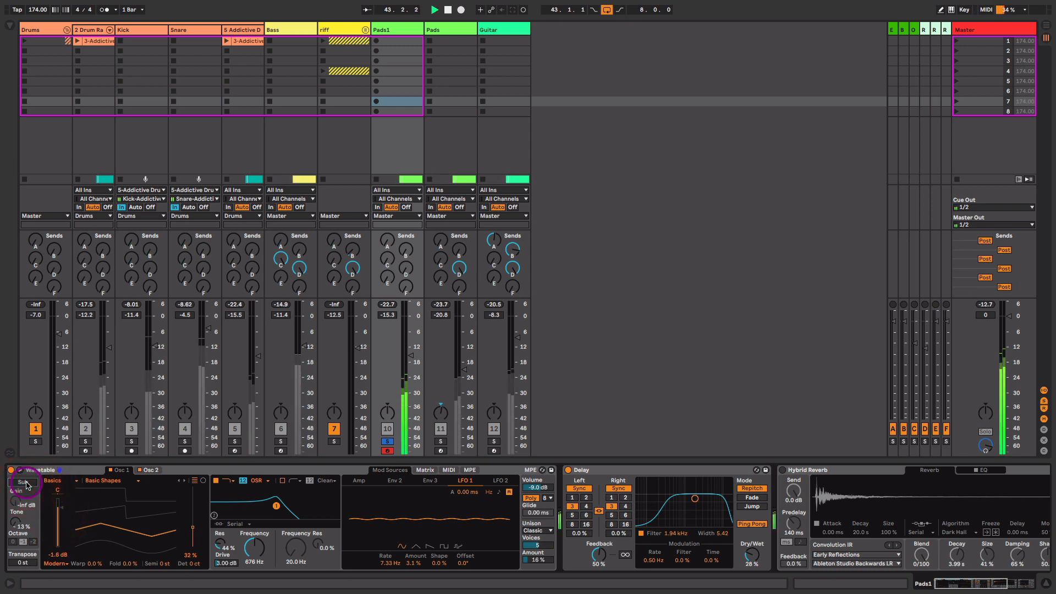
Set Pads1's Delay dry/wet to 22%, and enable Hybrid Reverb with a dry/wet of 56% while auditioning the pad.
left_click_drag(702, 530, 532, 526)
left_click(583, 568)
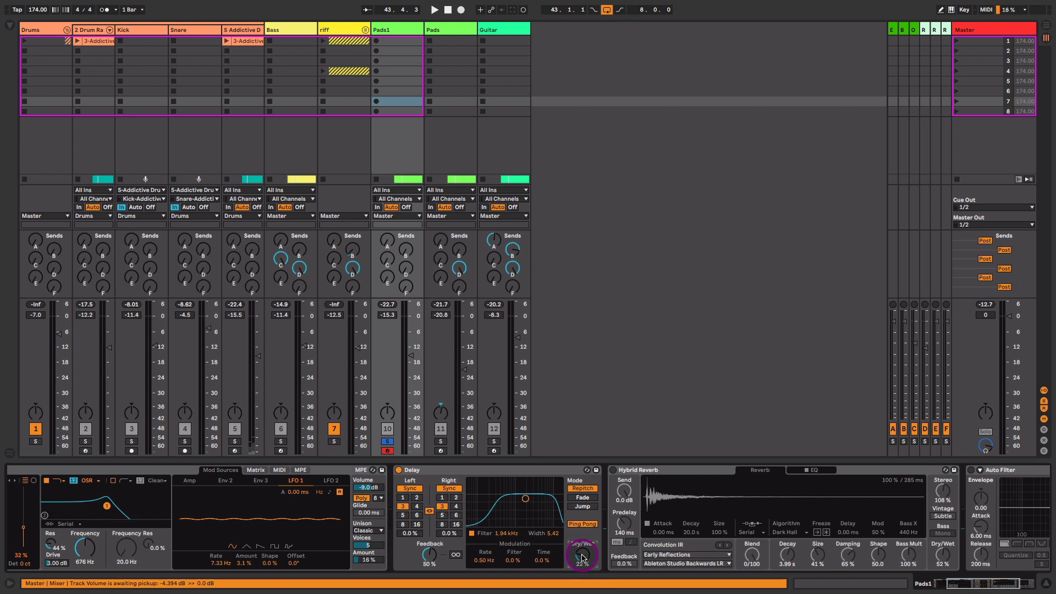
left_click(613, 470)
left_click_drag(659, 536, 456, 539)
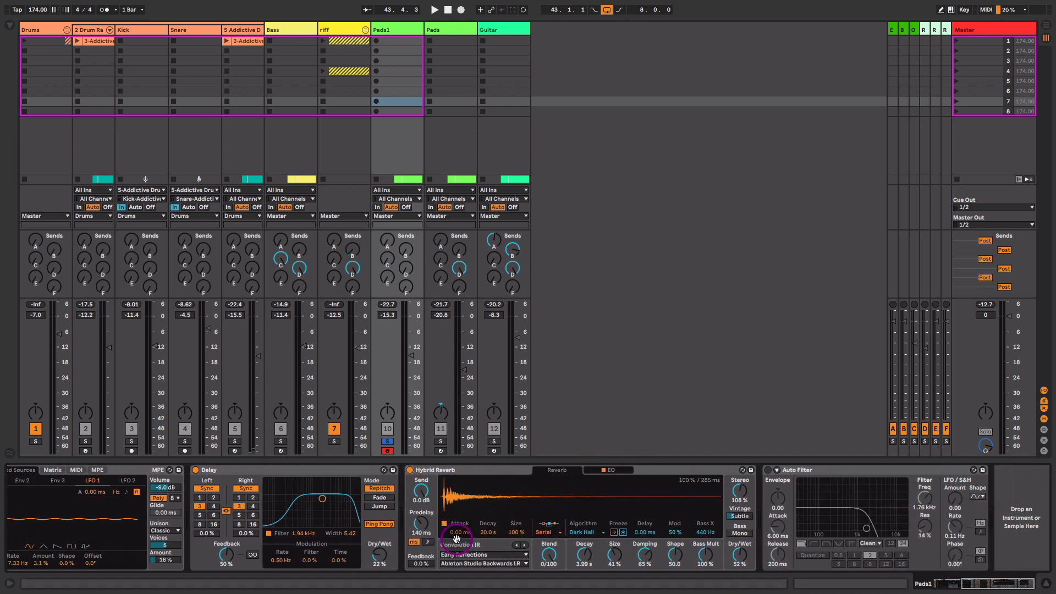
key("space")
left_click_drag(740, 556, 739, 557)
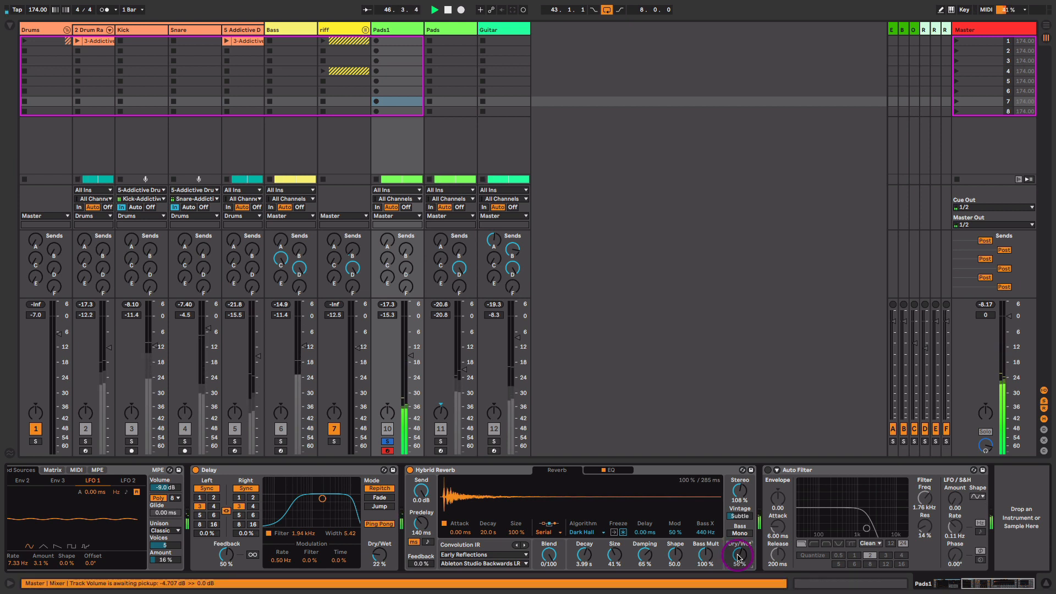
key("space")
Show the Hybrid Reverb's EQ on Pads1 and set its low-cut frequency to 302 Hz while auditioning.
left_click(616, 471)
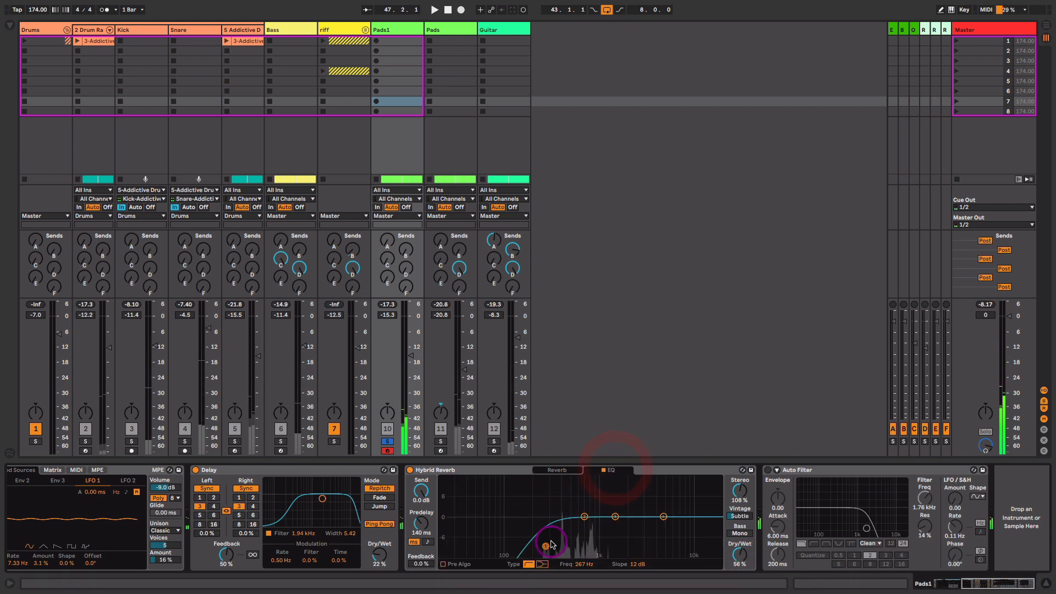
left_click_drag(559, 546, 545, 546)
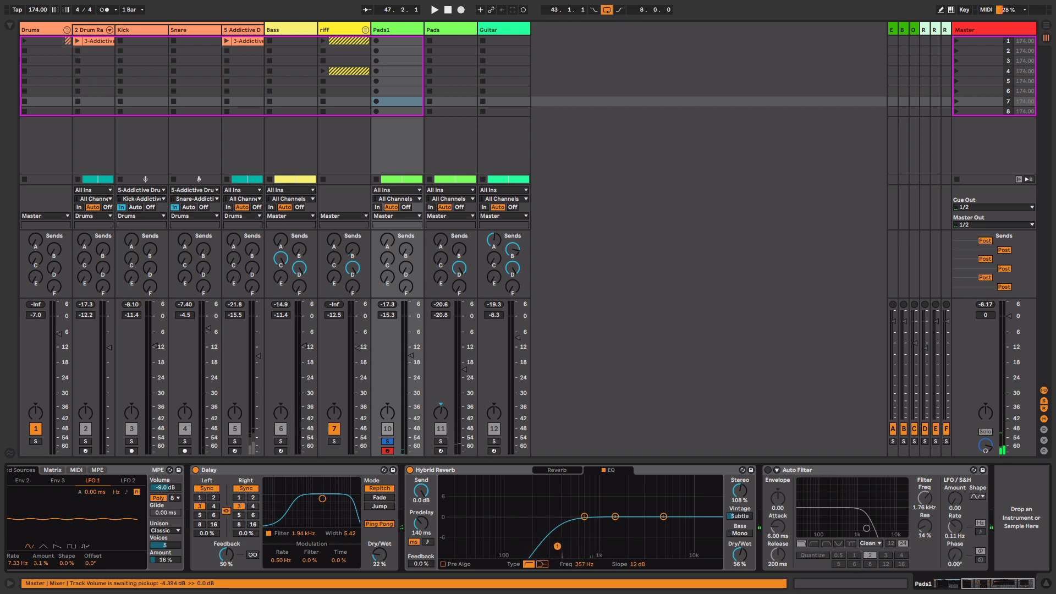
left_click_drag(515, 487, 558, 536)
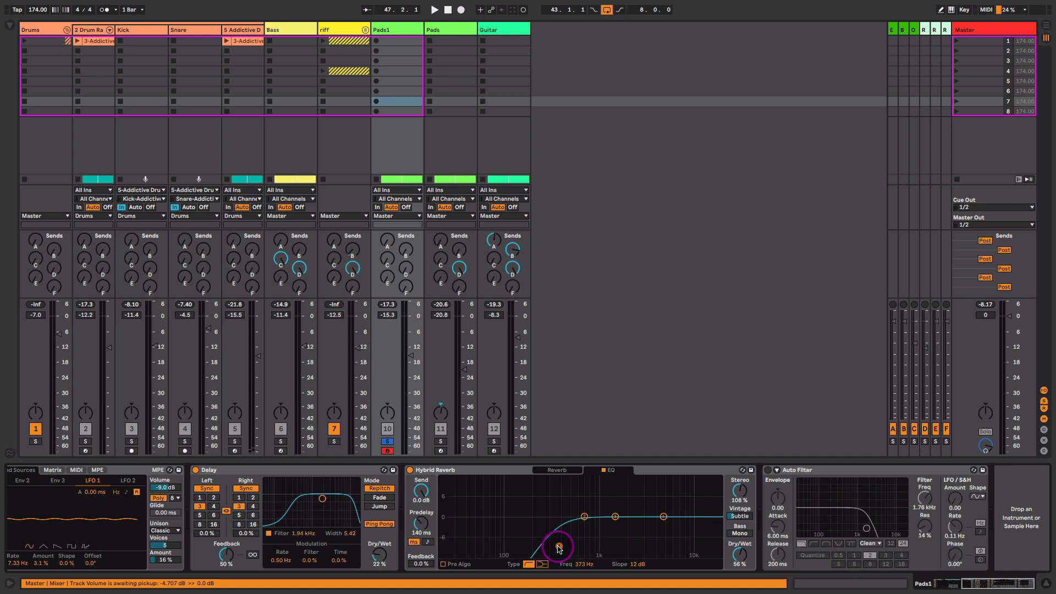
key("space")
left_click_drag(558, 547, 550, 547)
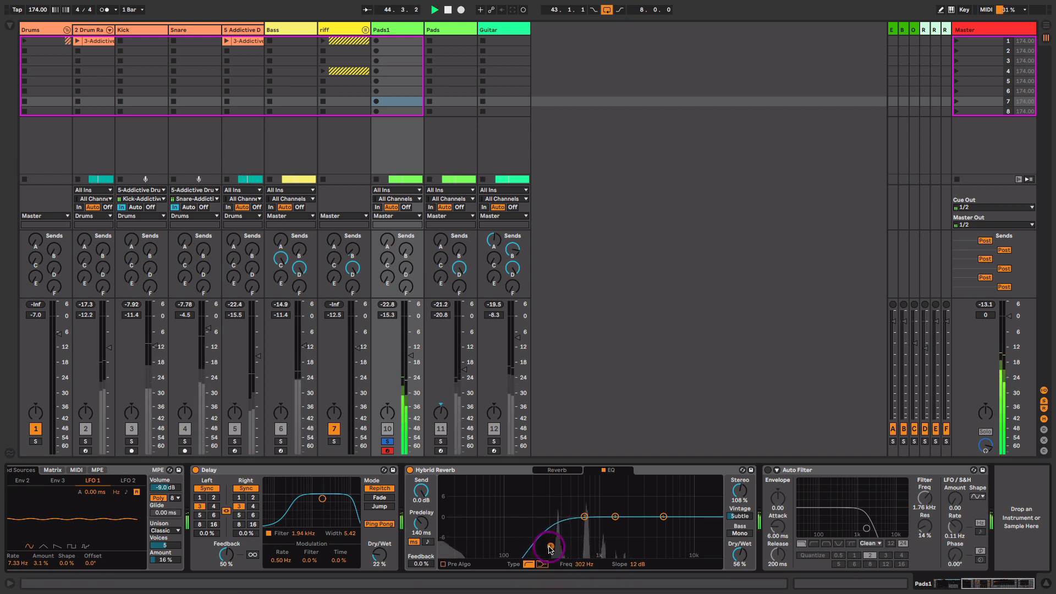
Turn on Pads1's Auto Filter and set its cutoff frequency to 1.22 kHz.
left_click(768, 469)
mouse_move(924, 497)
left_mouse_down()
mouse_move(925, 488)
mouse_move(925, 499)
left_mouse_up()
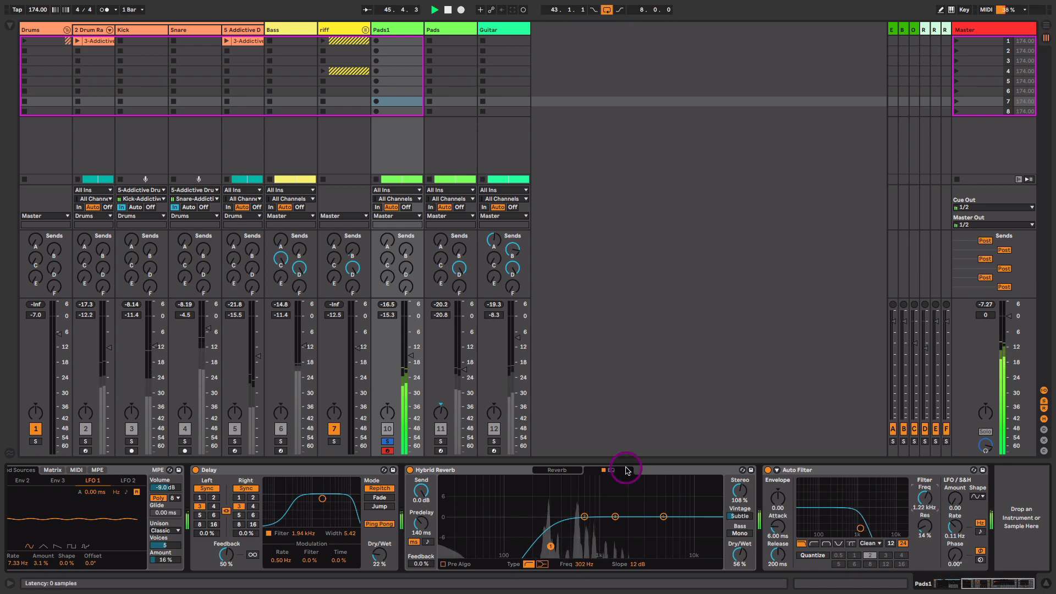
Switch the solo from Pads1 to the Pads track and view both of its Wavetable oscillators.
left_click(432, 30)
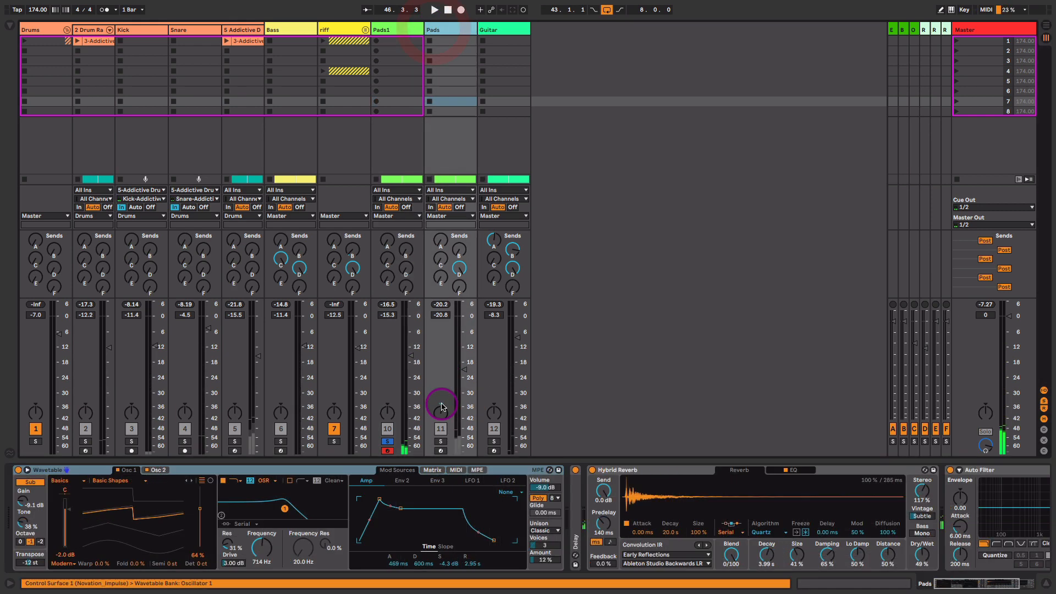
left_click(441, 441)
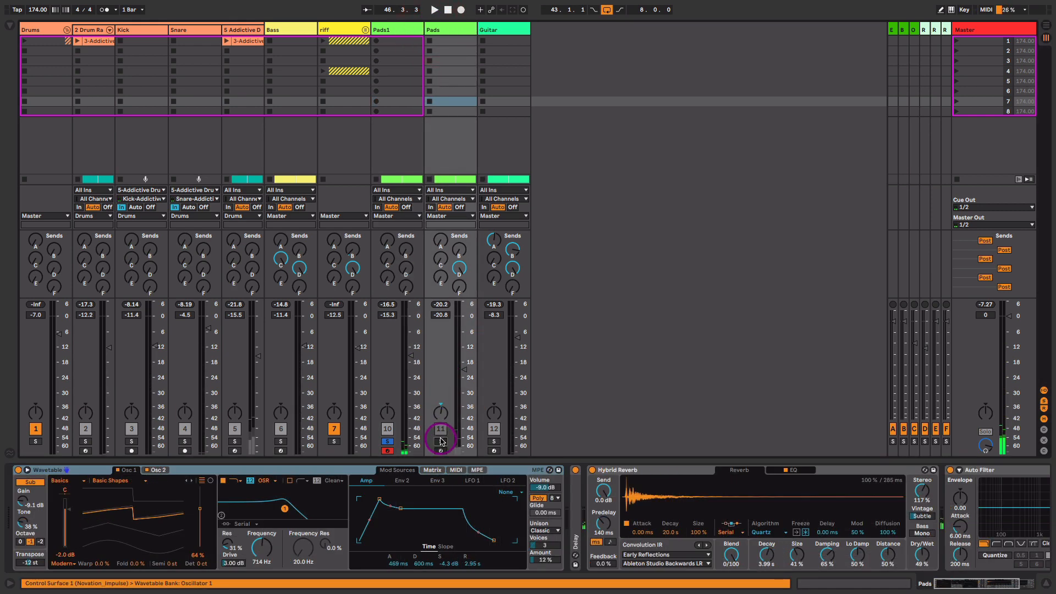
left_click(387, 441)
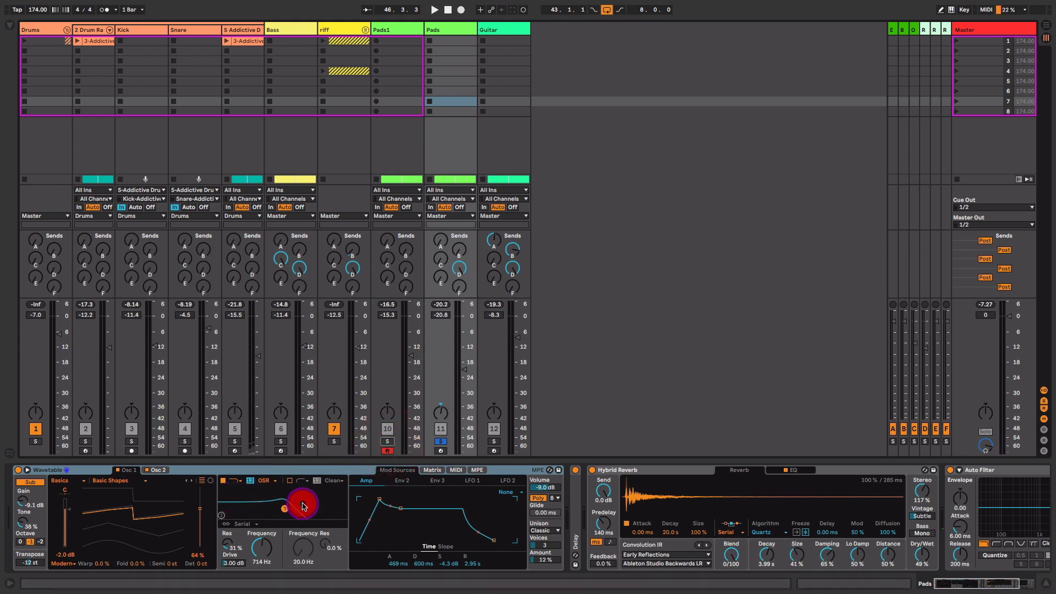
left_click(156, 470)
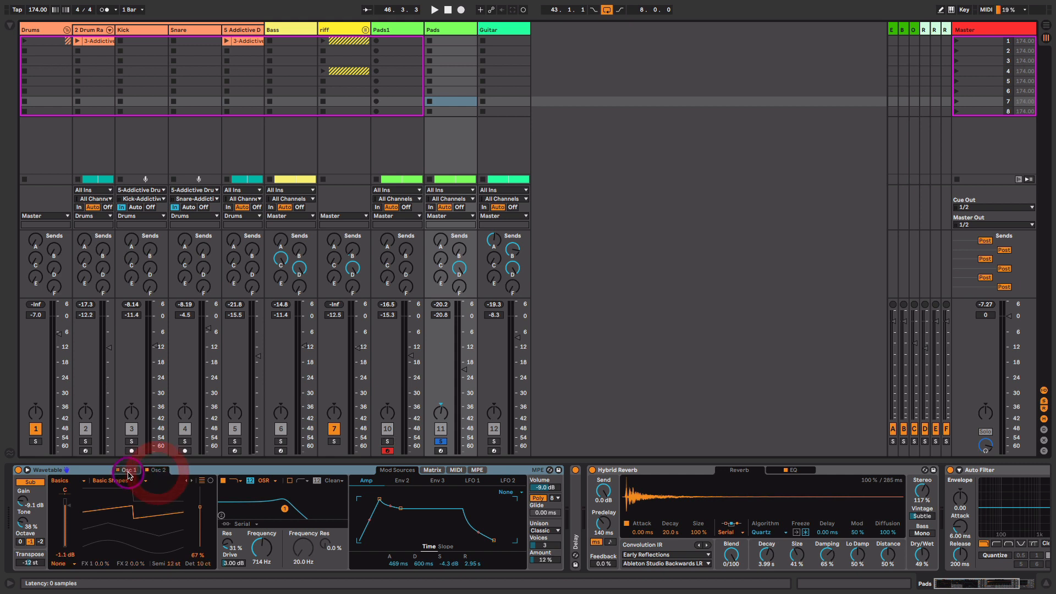
left_click(128, 470)
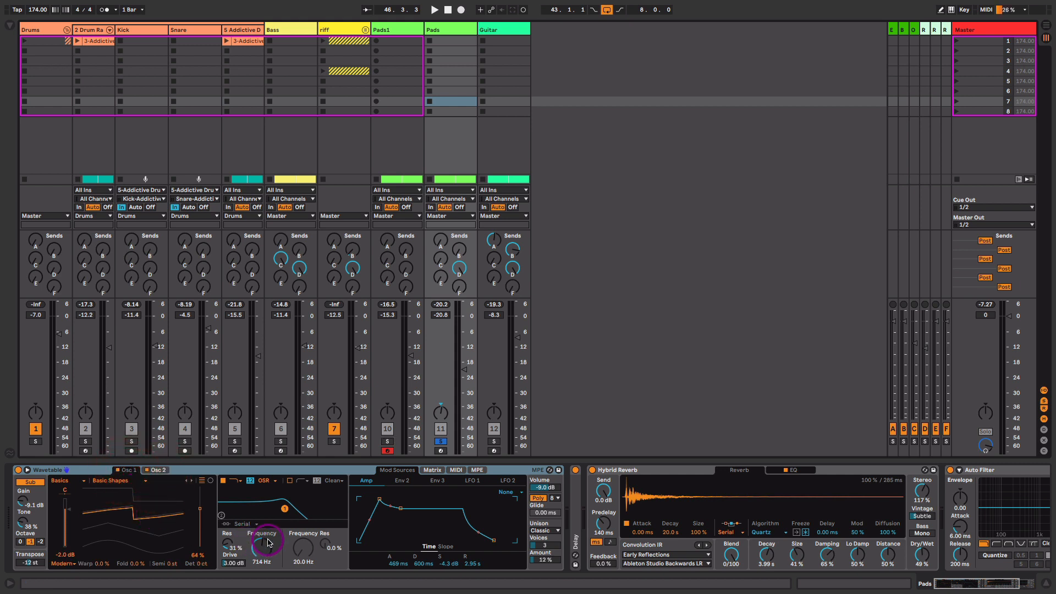
Set the Pads amp envelope's attack to 646 ms, audition it, and choose the Classic unison mode.
left_click(265, 551)
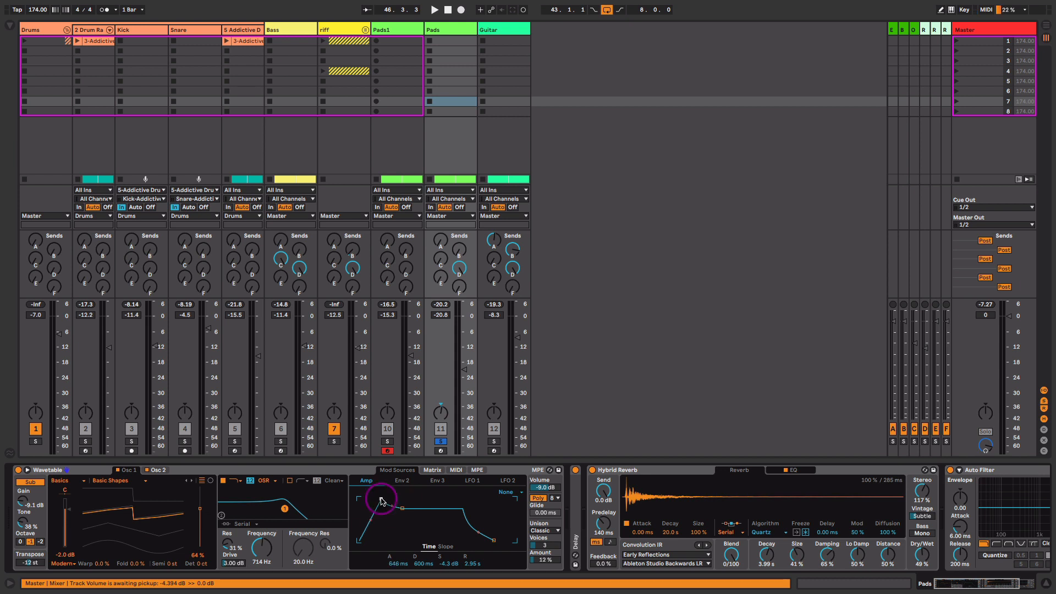
key("space")
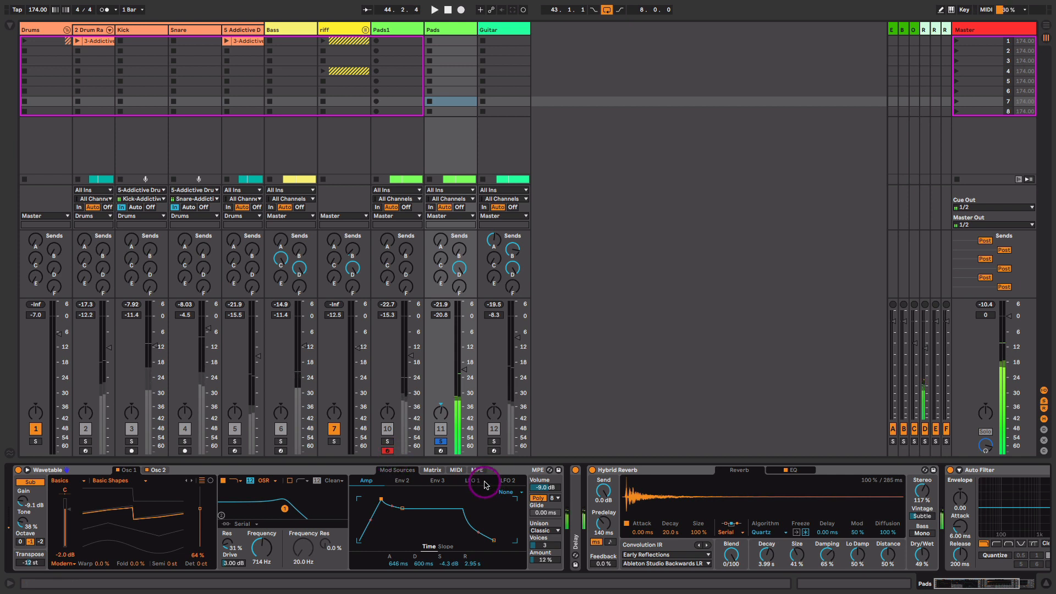
left_click(533, 532)
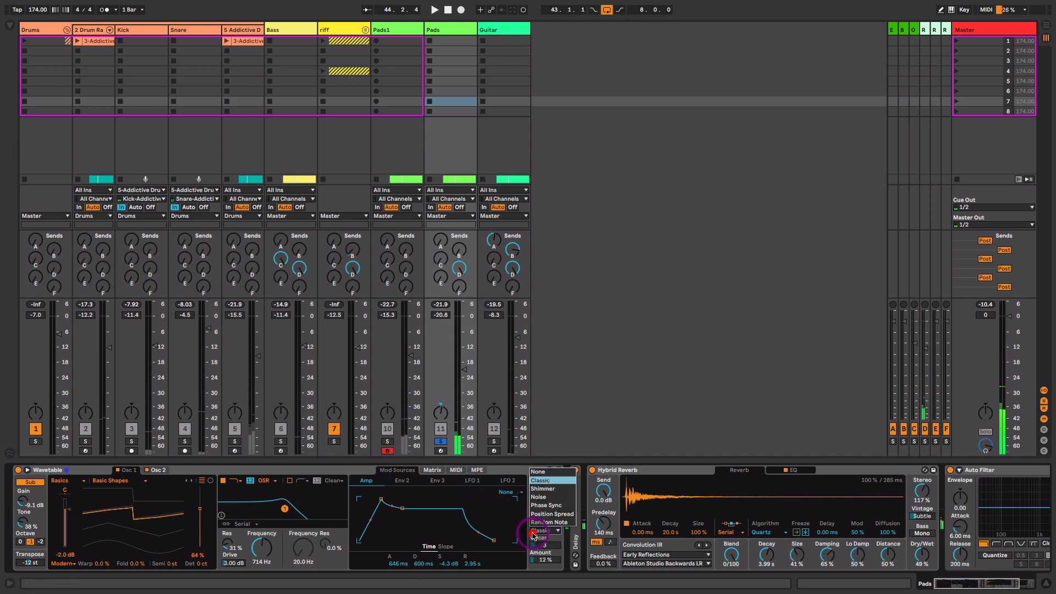
left_click(554, 480)
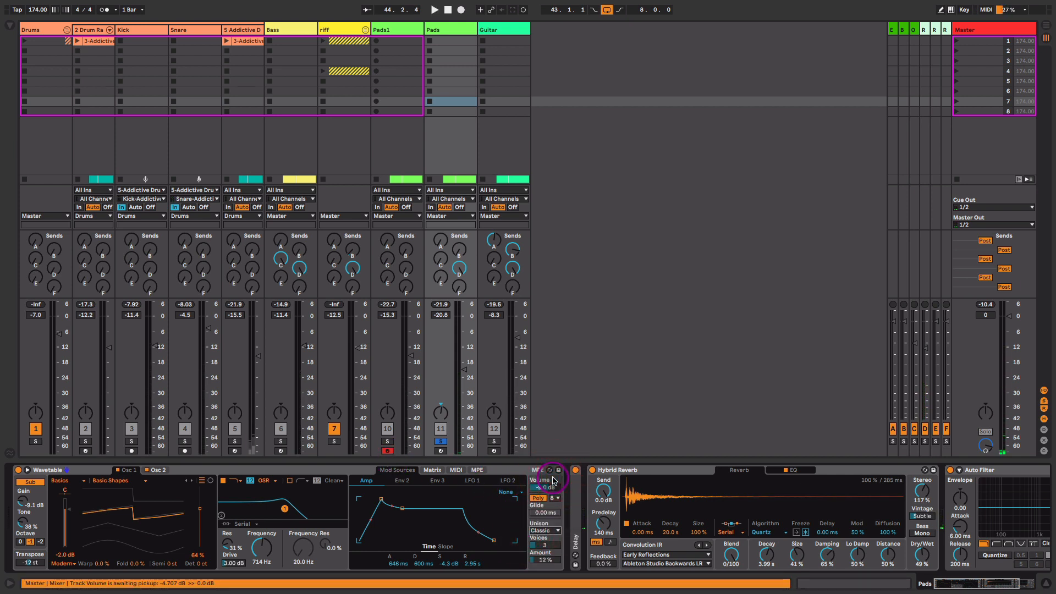
left_click_drag(553, 480, 544, 564)
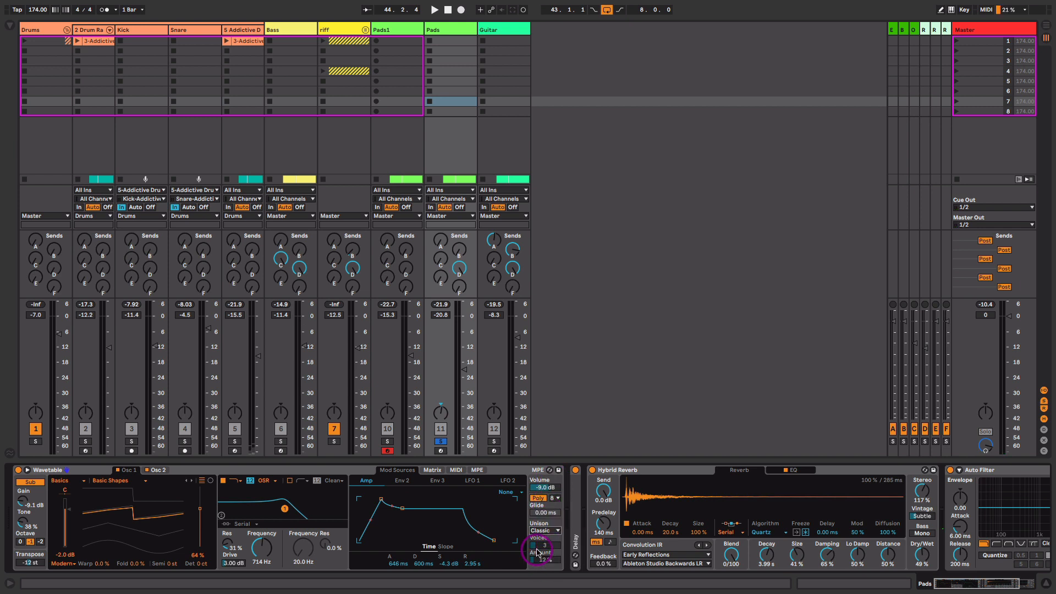
Set the Pads Wavetable filter frequency to 755 Hz and audition the soloed track.
mouse_move(266, 547)
left_mouse_down()
mouse_move(266, 488)
mouse_move(266, 544)
left_mouse_up()
key("space")
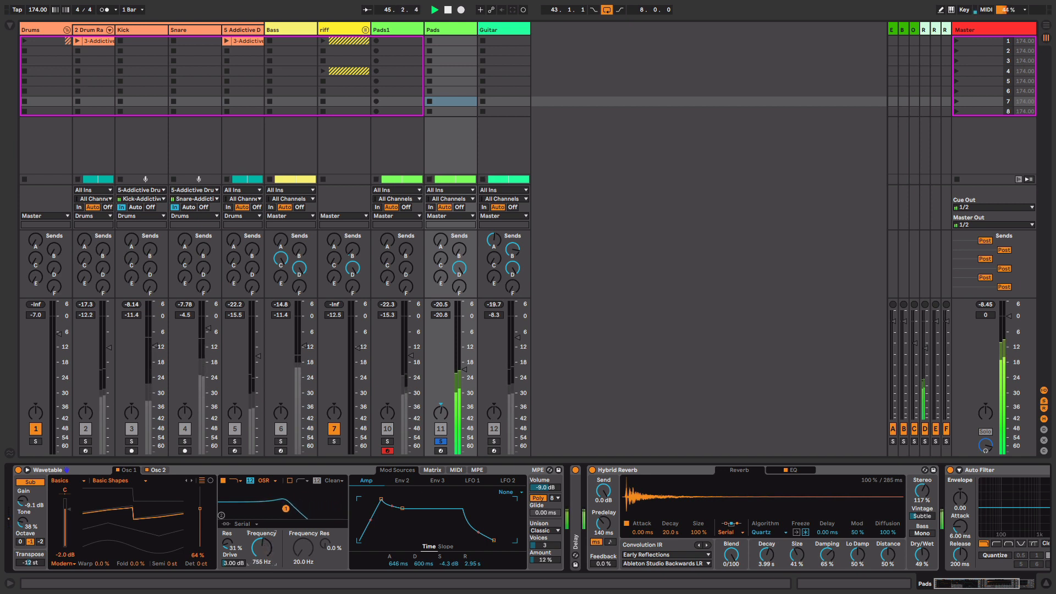
key("space")
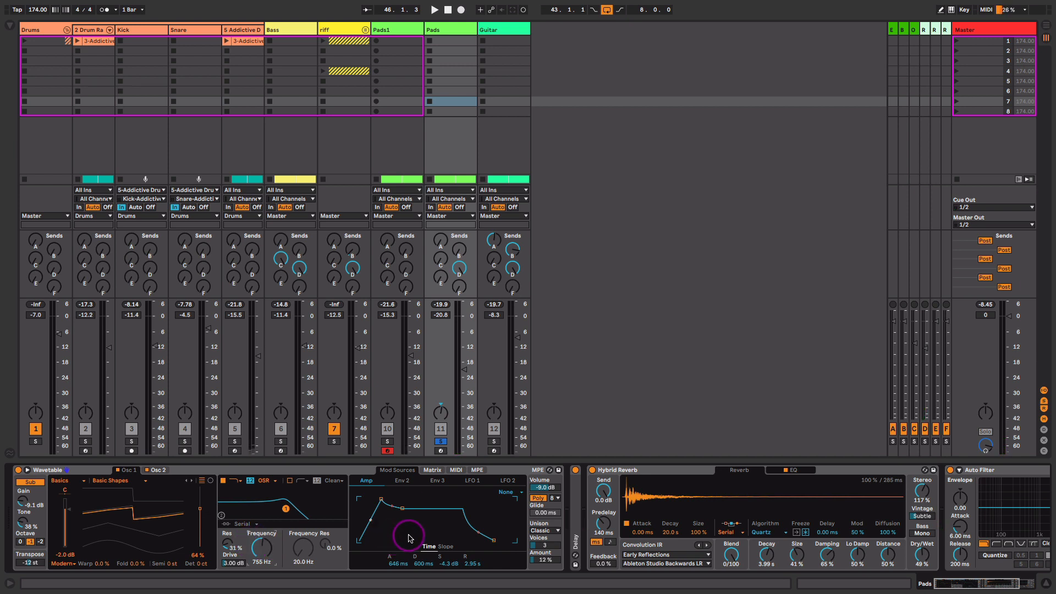
Expand the Delay on the Pads track and set the Hybrid Reverb's dry/wet to 52%.
double_click(571, 510)
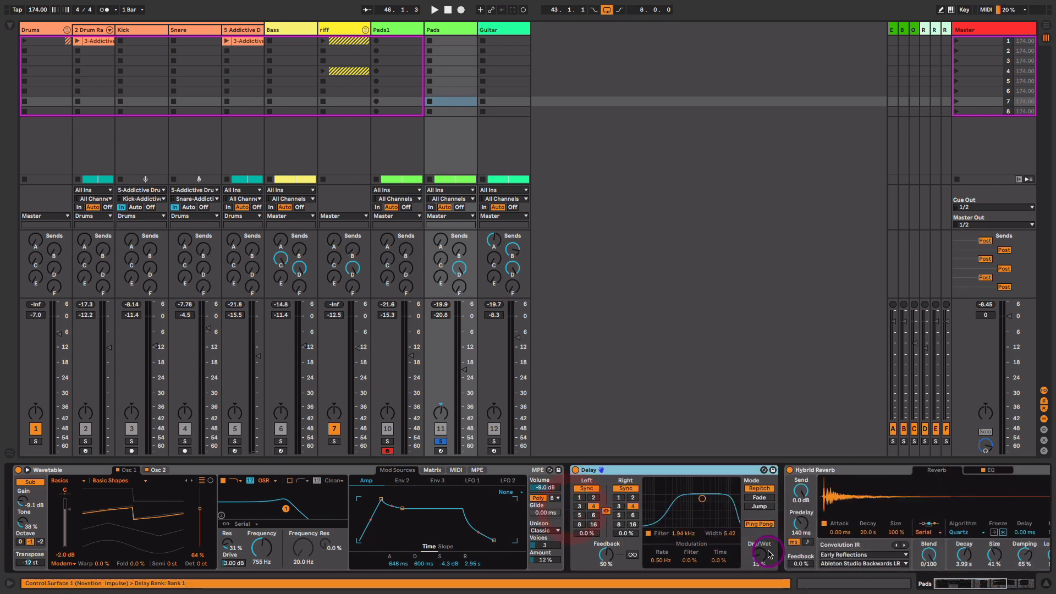
left_click_drag(601, 556, 423, 564)
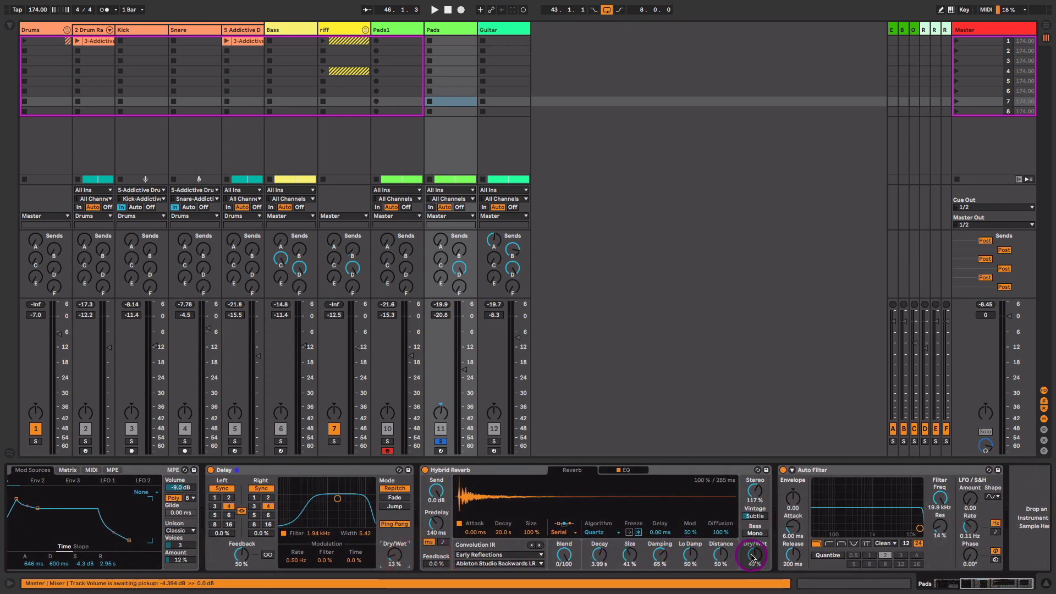
left_click_drag(751, 558, 751, 554)
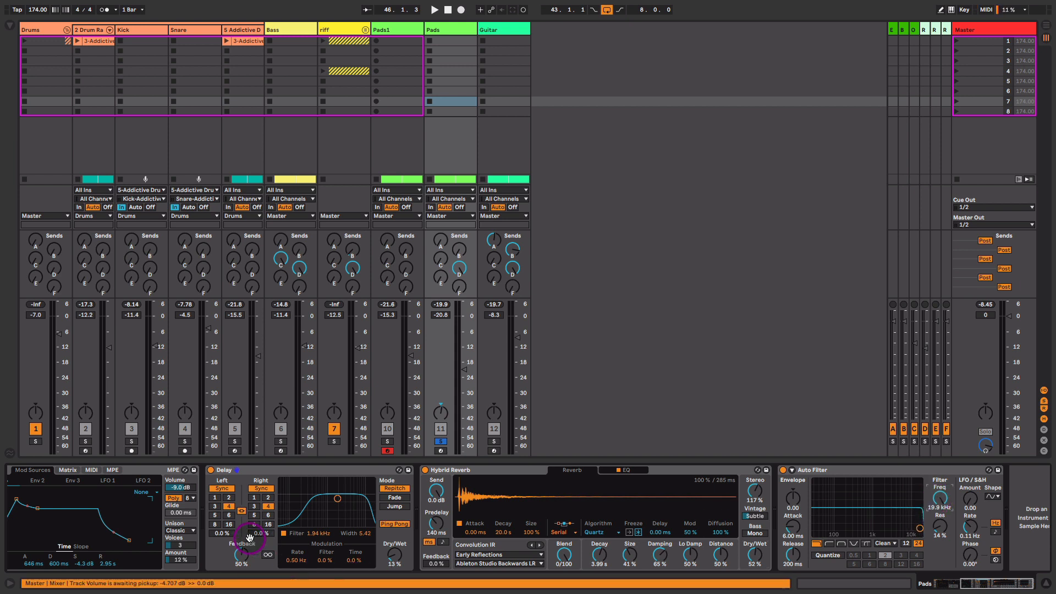
Set the Pads Wavetable filter frequency to 606 Hz while the soloed track plays.
scroll(249, 538, "left", 5)
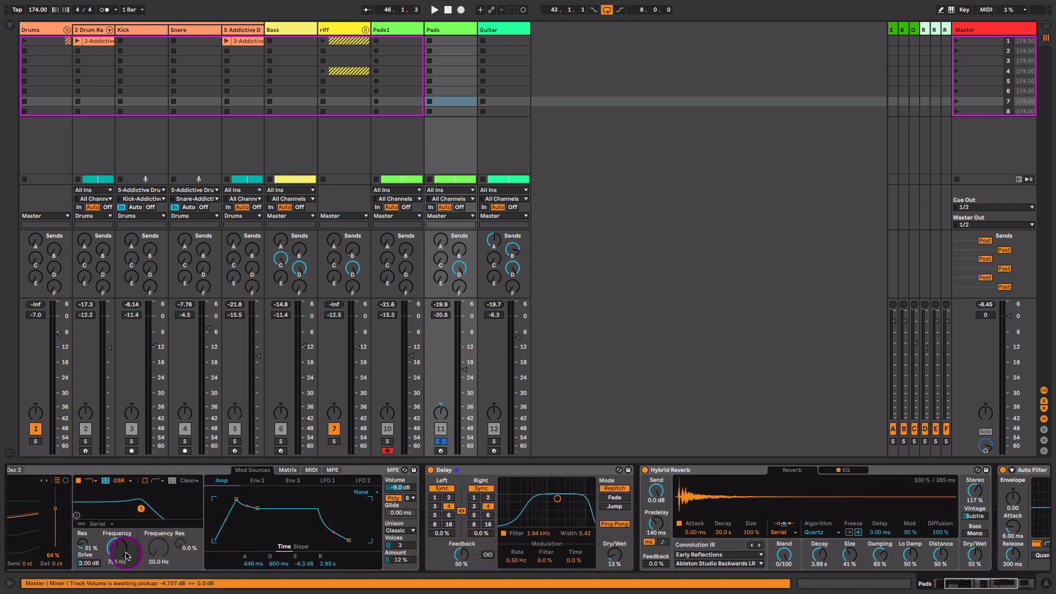
key("space")
left_click_drag(126, 556, 126, 560)
scroll(264, 513, "left", 3)
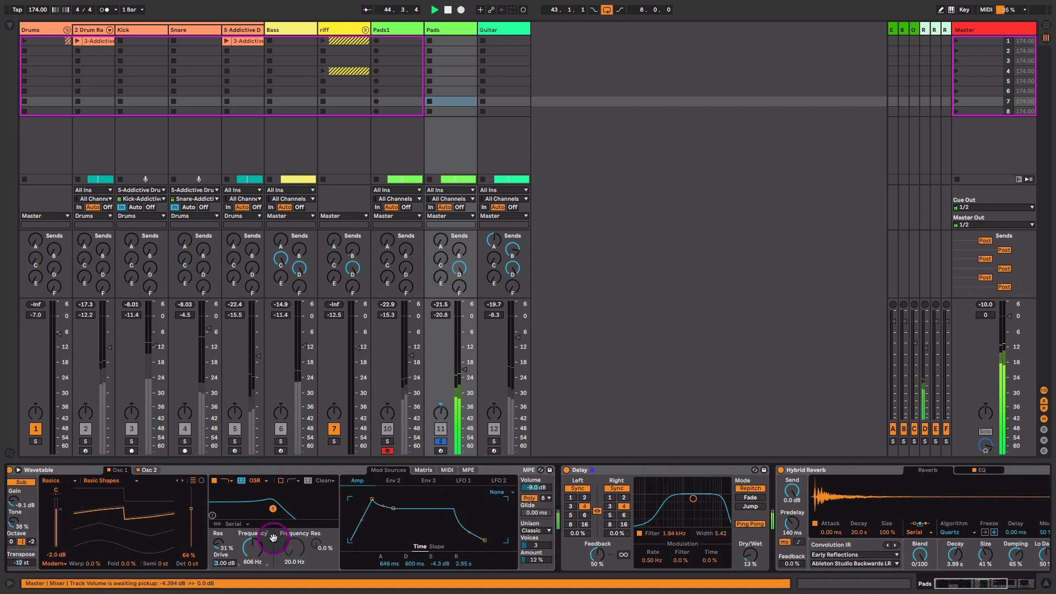
Solo Pads1 together with Pads and lower the Pads track's volume to -22.6 dB.
left_click(387, 446)
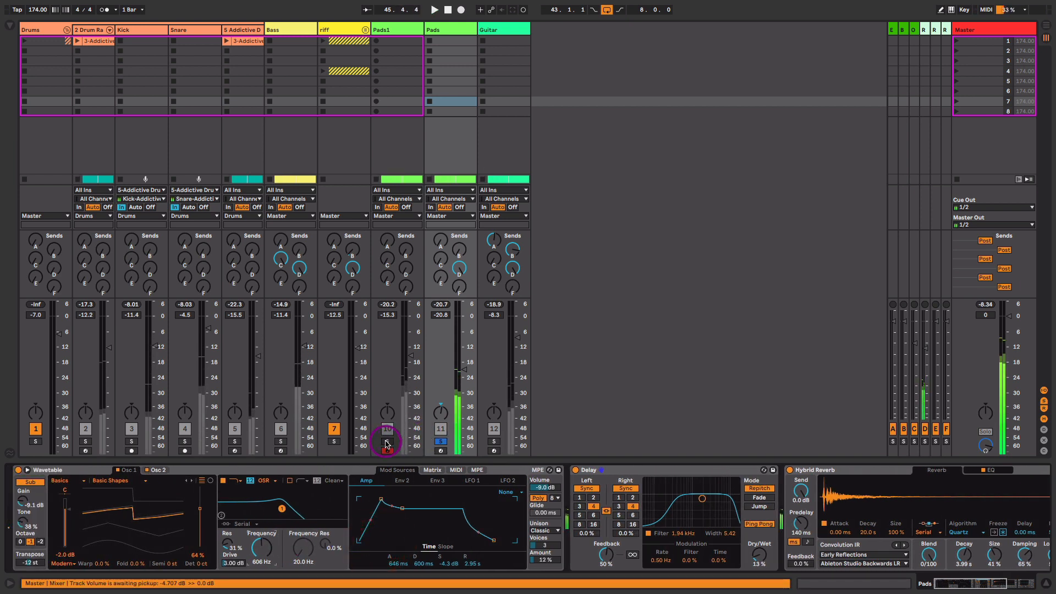
left_click_drag(446, 379, 446, 385)
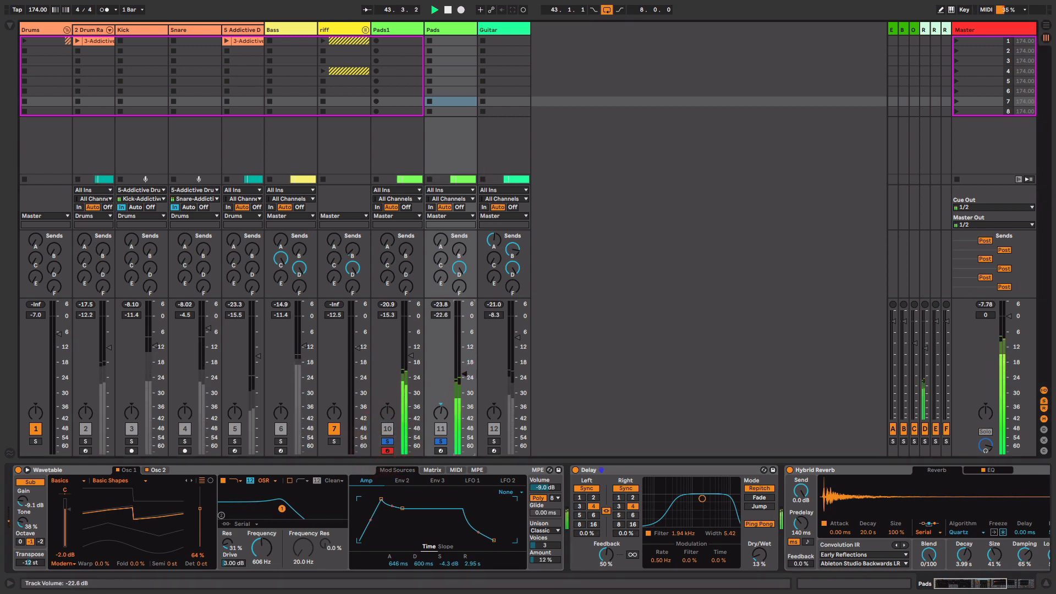
Set the Pads track's volume to -23.2 dB and solo riff, Drums and Bass along with the two pads.
left_click(442, 442)
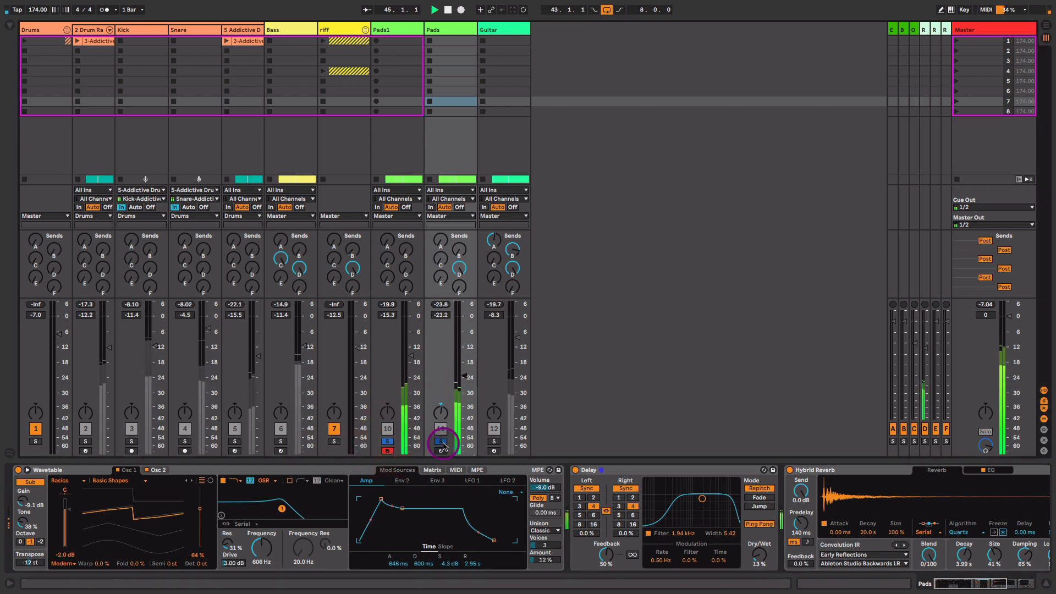
left_click(333, 441)
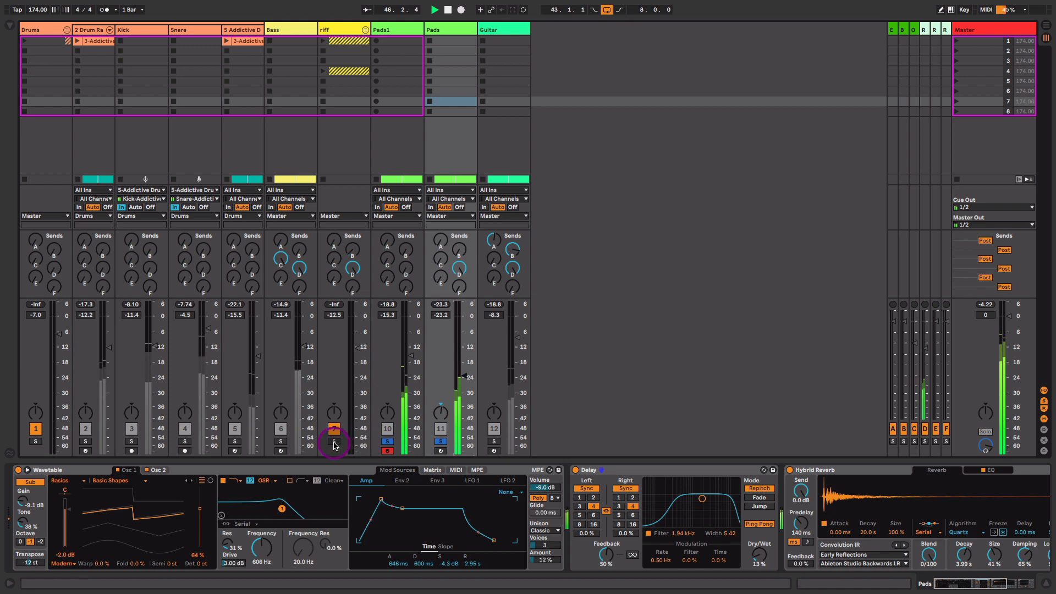
left_click(36, 441)
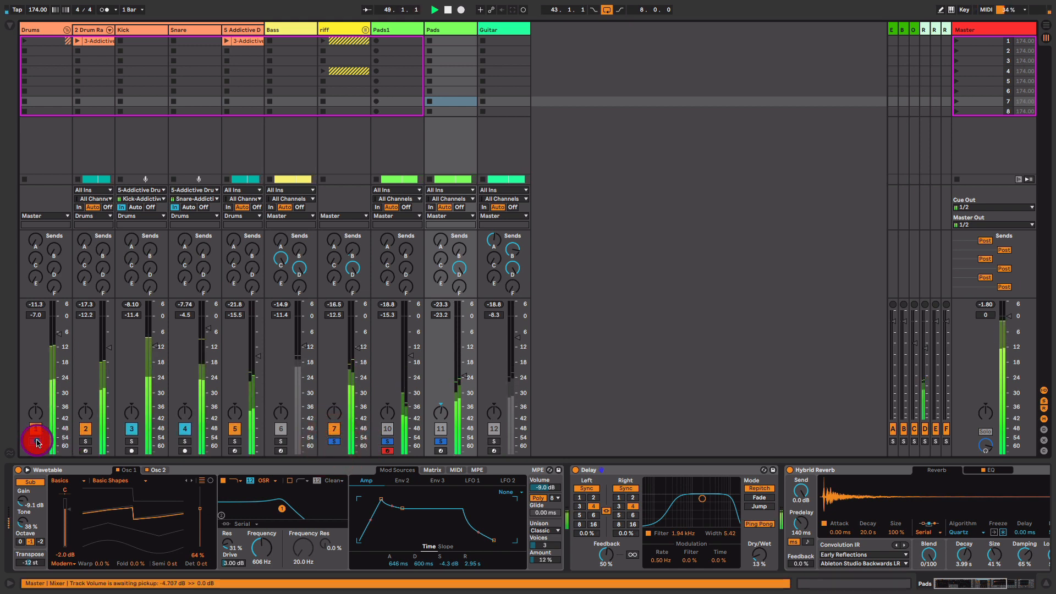
left_click(280, 441)
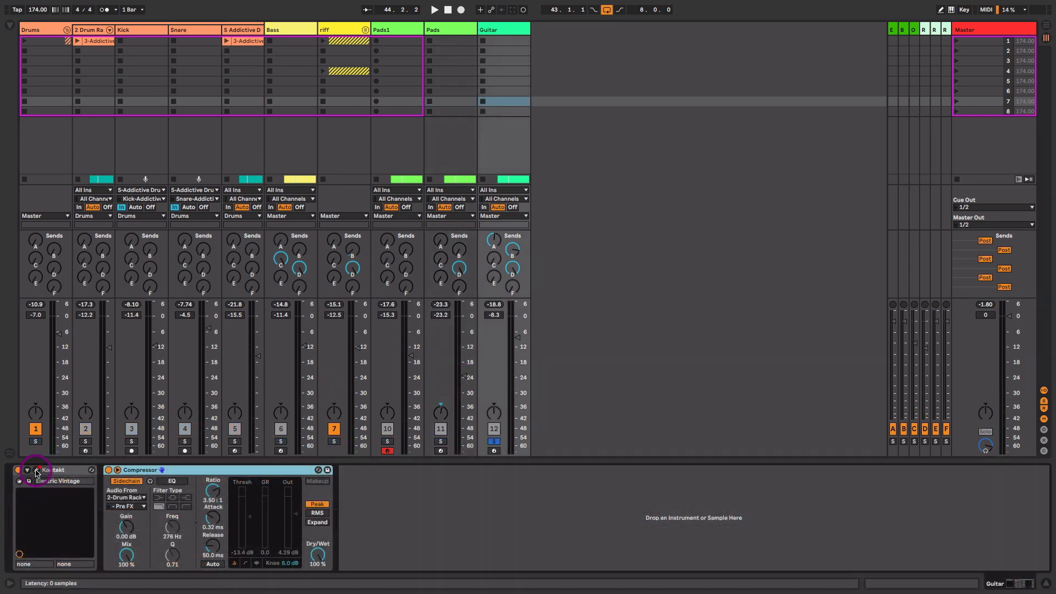
Show the Guitar track's Kontakt instrument and set the soloed track's volume to -7.8 dB during playback.
left_click(37, 472)
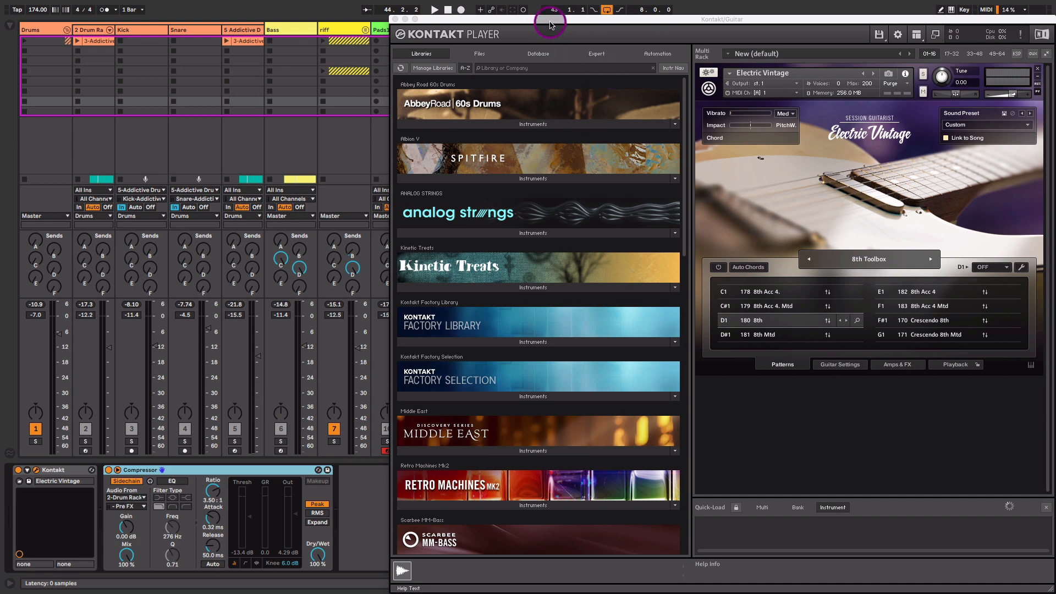
left_click_drag(537, 20, 703, 22)
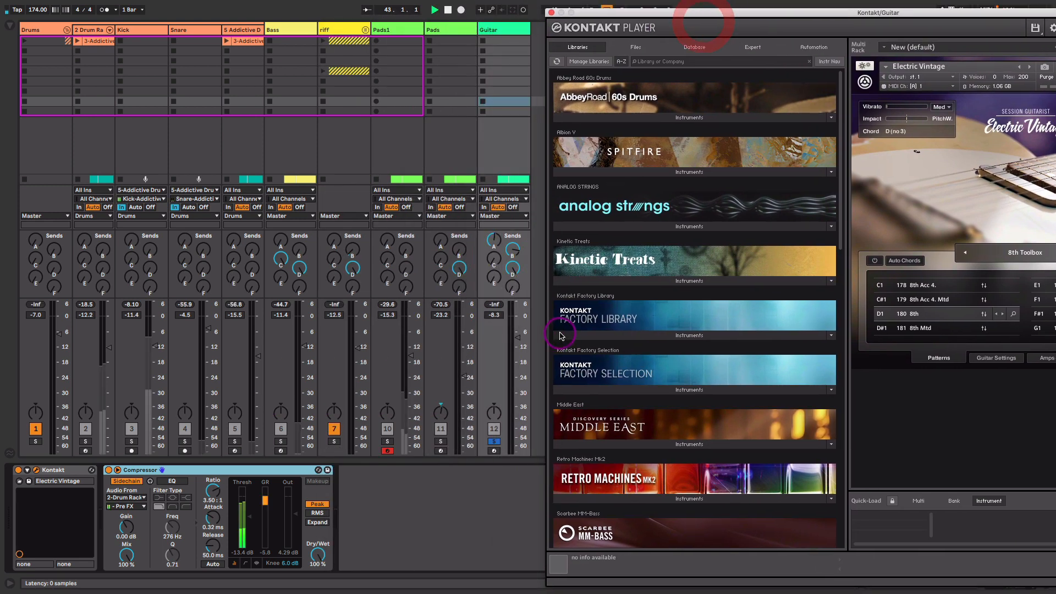
left_click(517, 337)
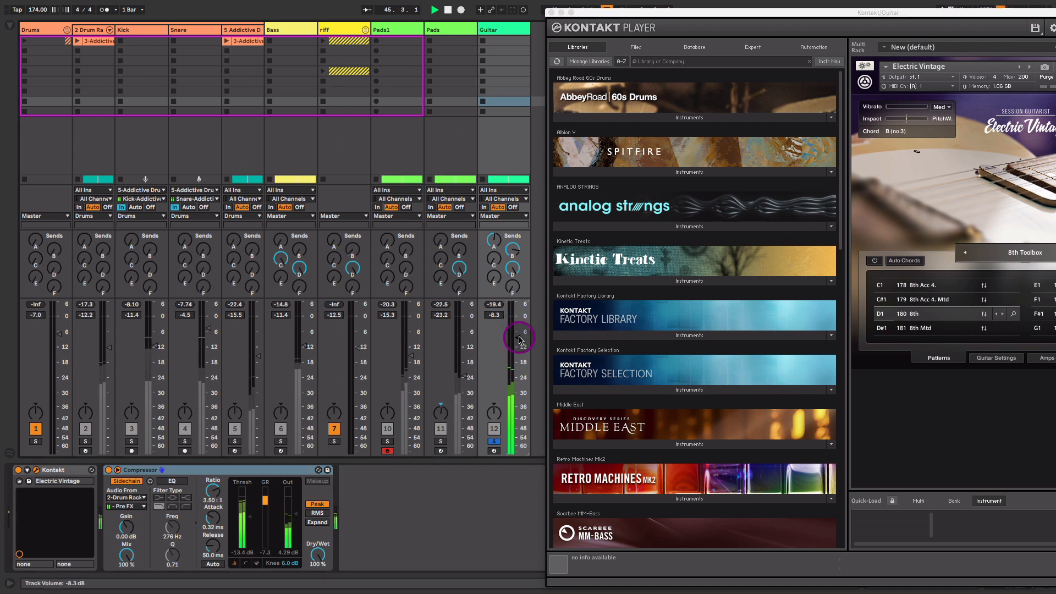
left_click_drag(519, 337, 519, 336)
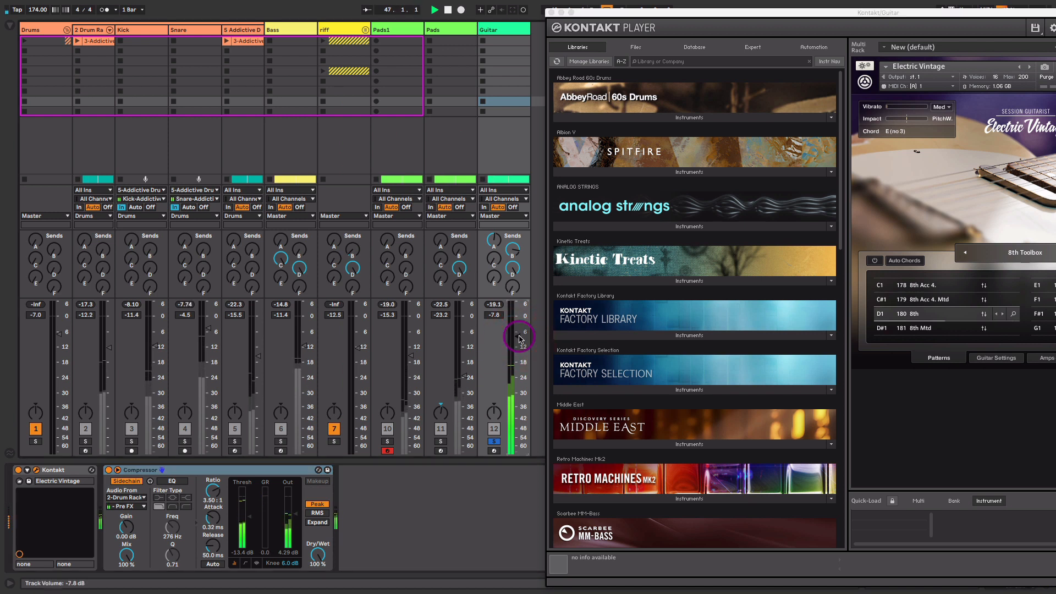
left_click(784, 329)
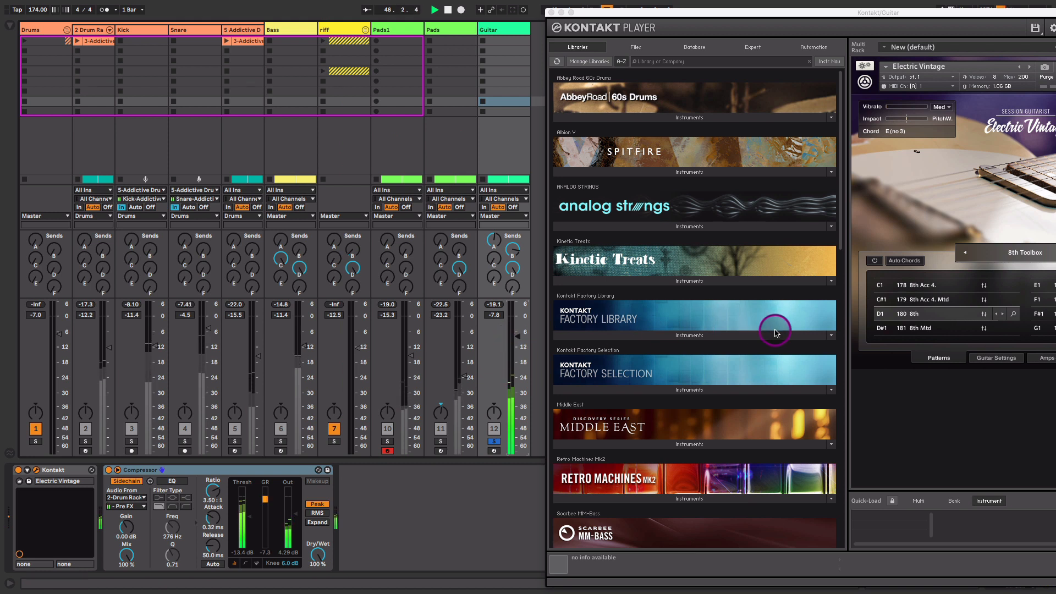
key("space")
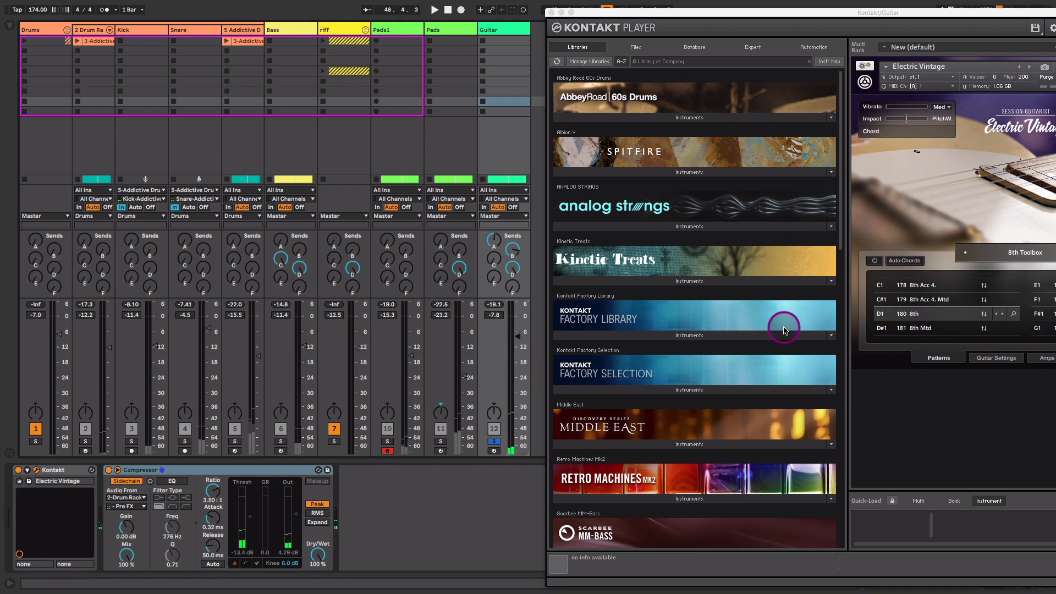
Adjust the Guitar track's send to return A and show the Echo and Big Room devices on returns A and B.
left_click(494, 241)
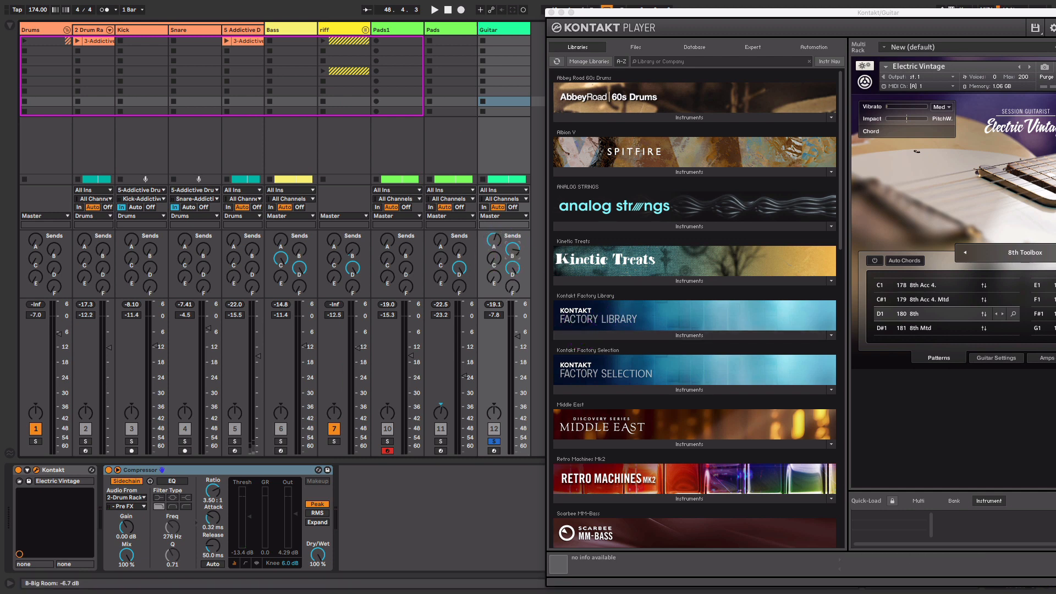
left_click(552, 12)
left_click(891, 30)
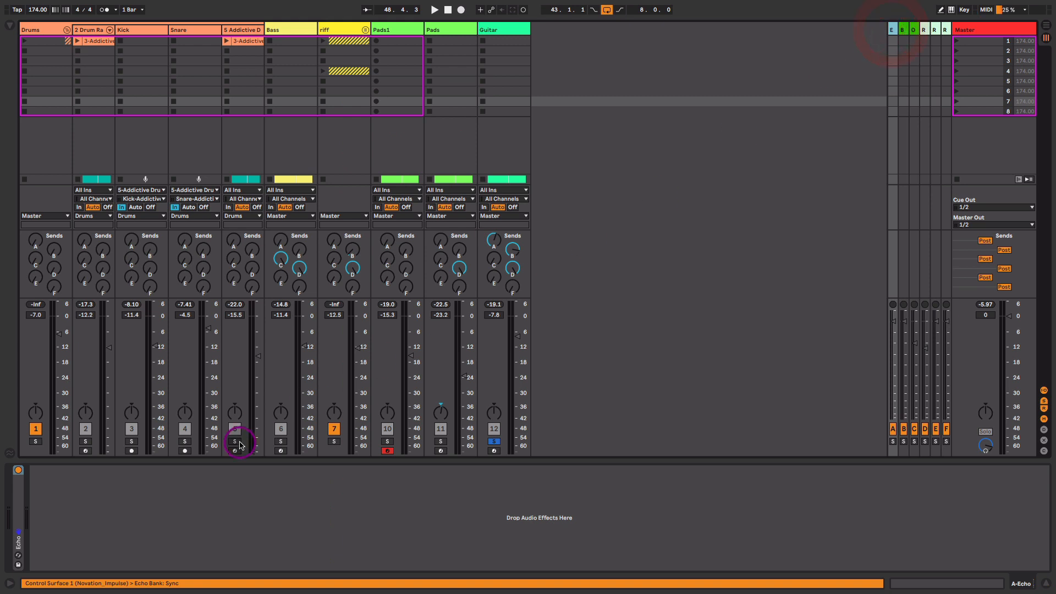
double_click(19, 485)
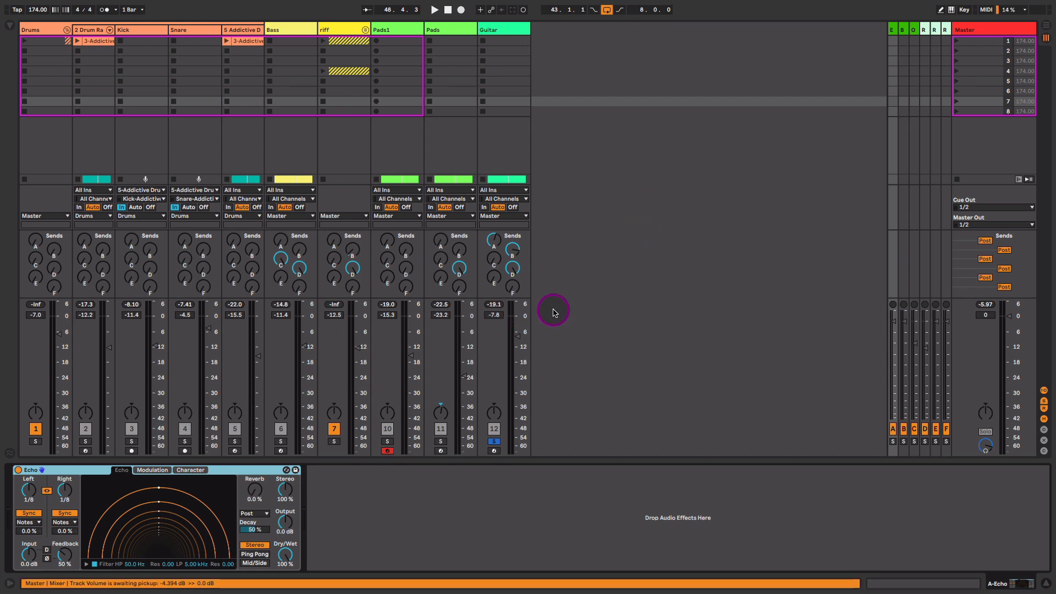
left_click(903, 32)
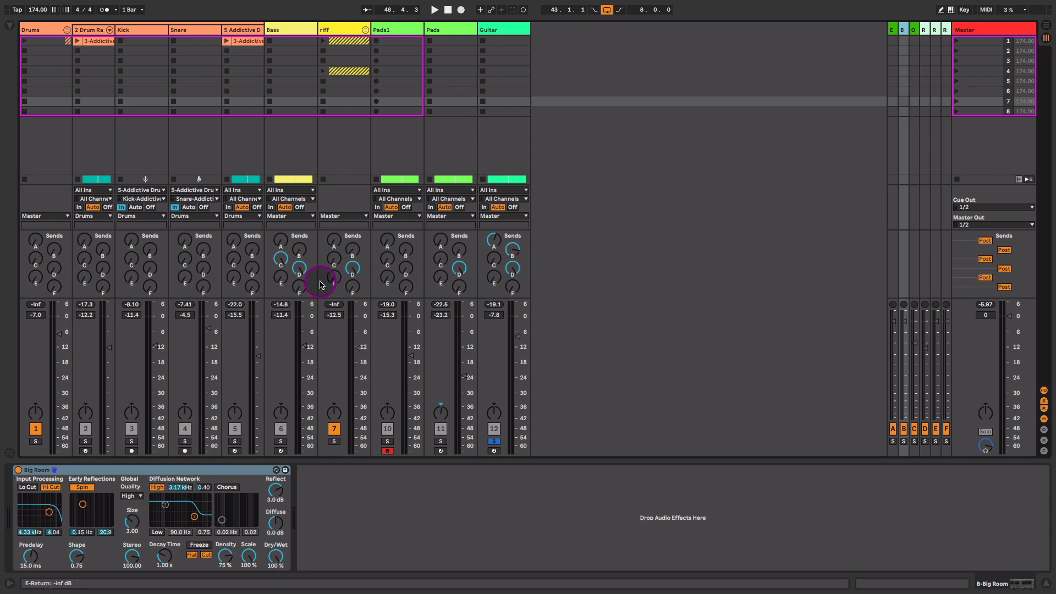
Fold the Drums group and raise the Pads1 track's send to return D.
left_click(67, 29)
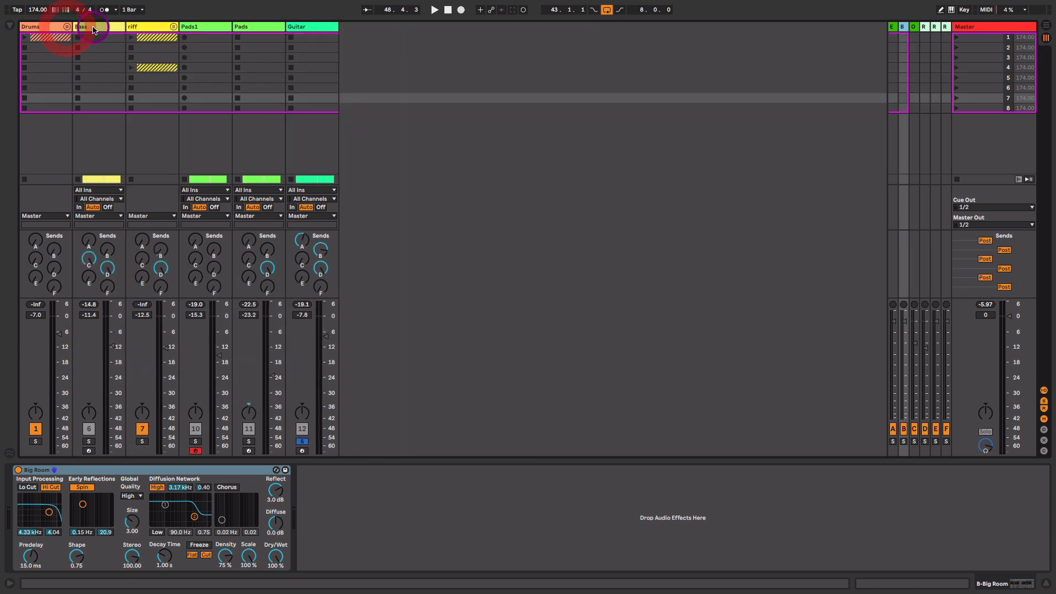
left_click(102, 27)
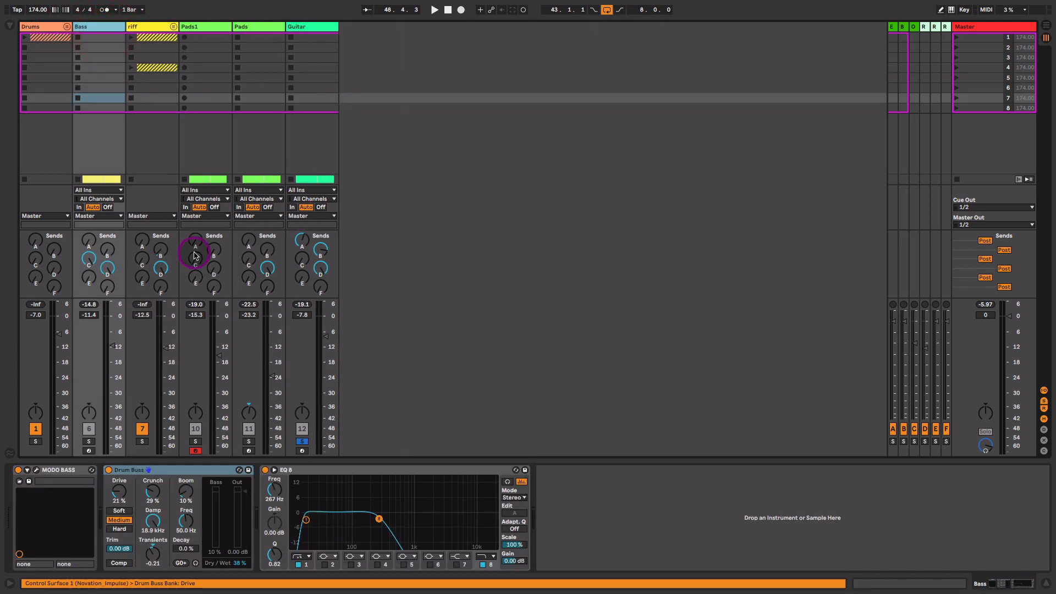
left_click_drag(213, 271, 212, 189)
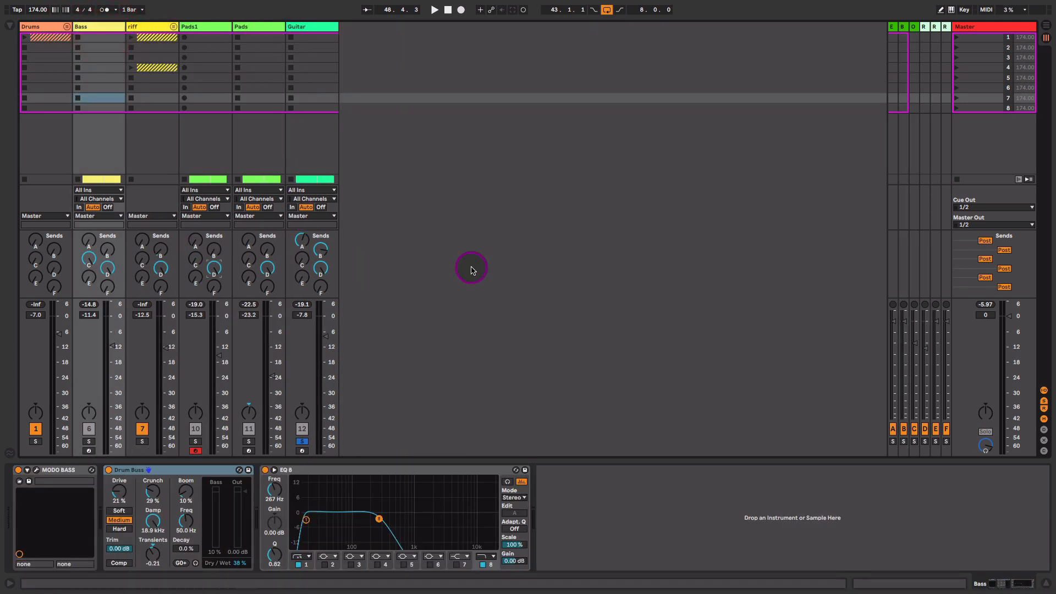
Examine return D's effect chain, including the RoughRider3 compressor's settings and the Pedal overdrive.
left_click(924, 28)
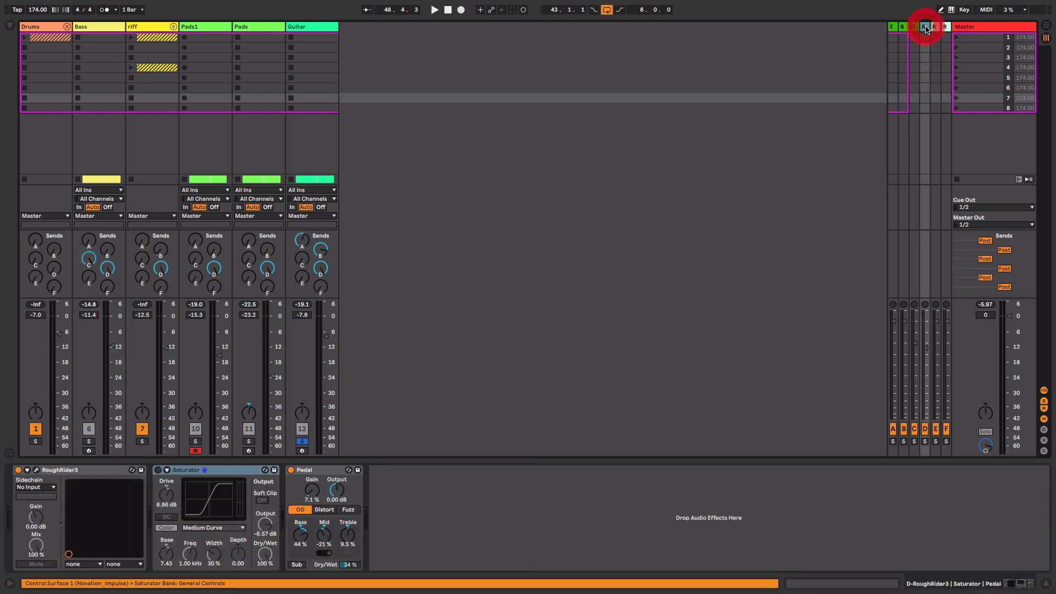
left_click(36, 471)
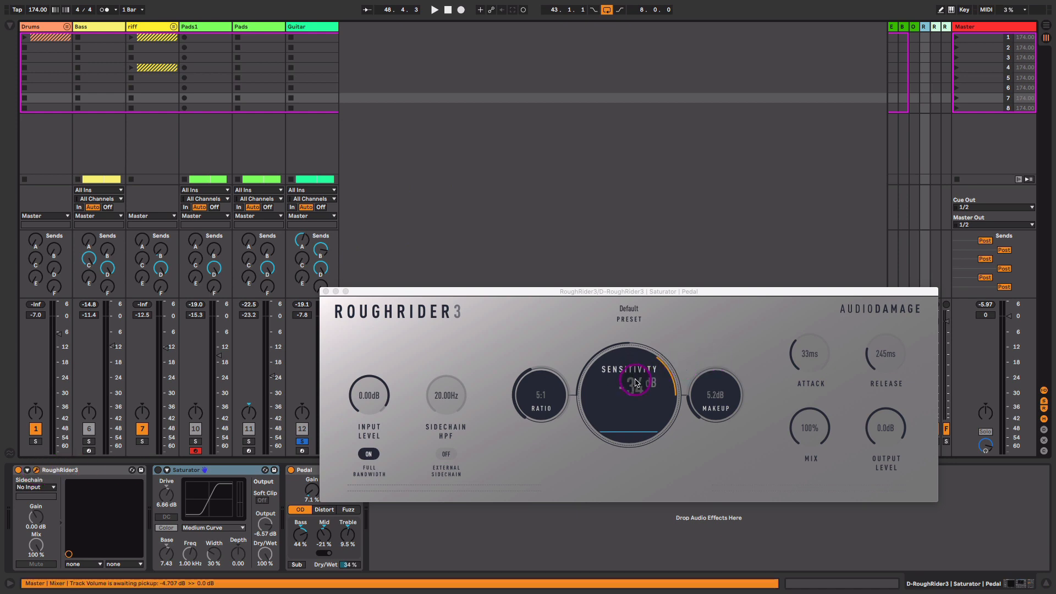
left_click_drag(715, 295, 624, 107)
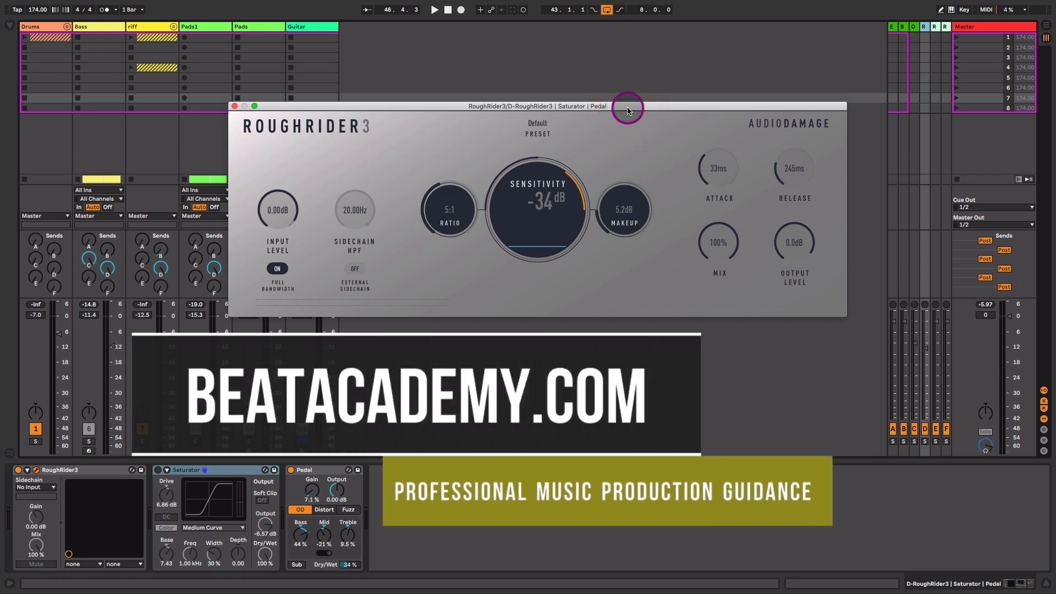
left_click(314, 469)
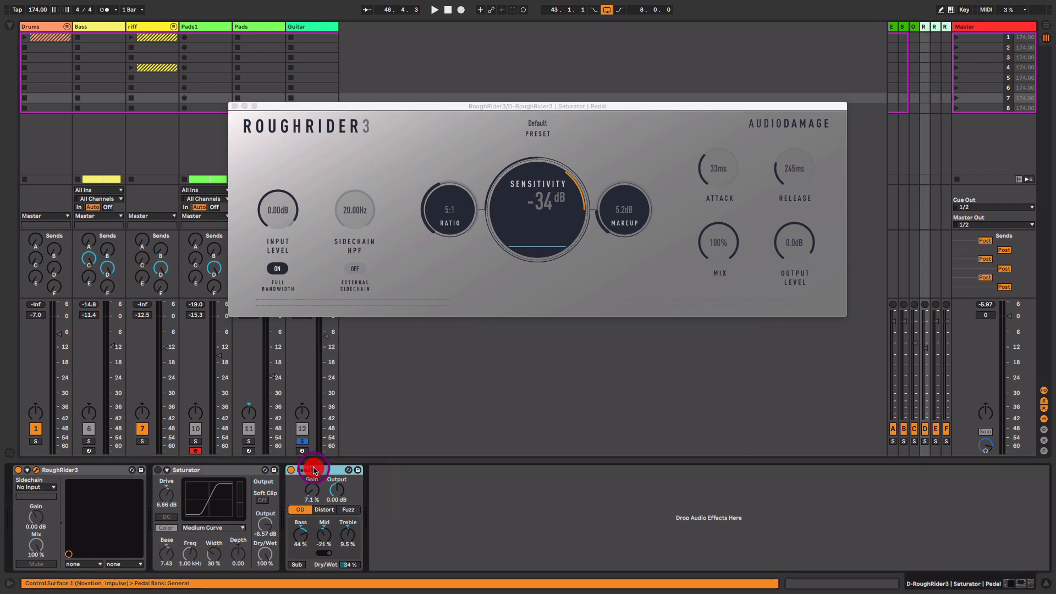
left_click(233, 106)
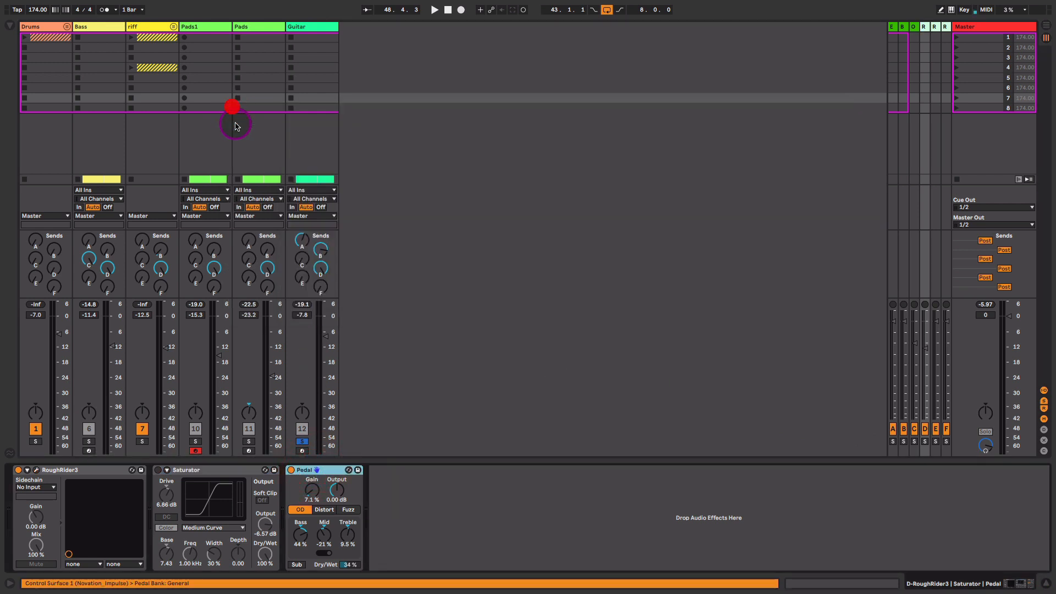
Unsolo Guitar, solo return track D and set its volume to -12.6 dB during playback.
left_click(302, 441)
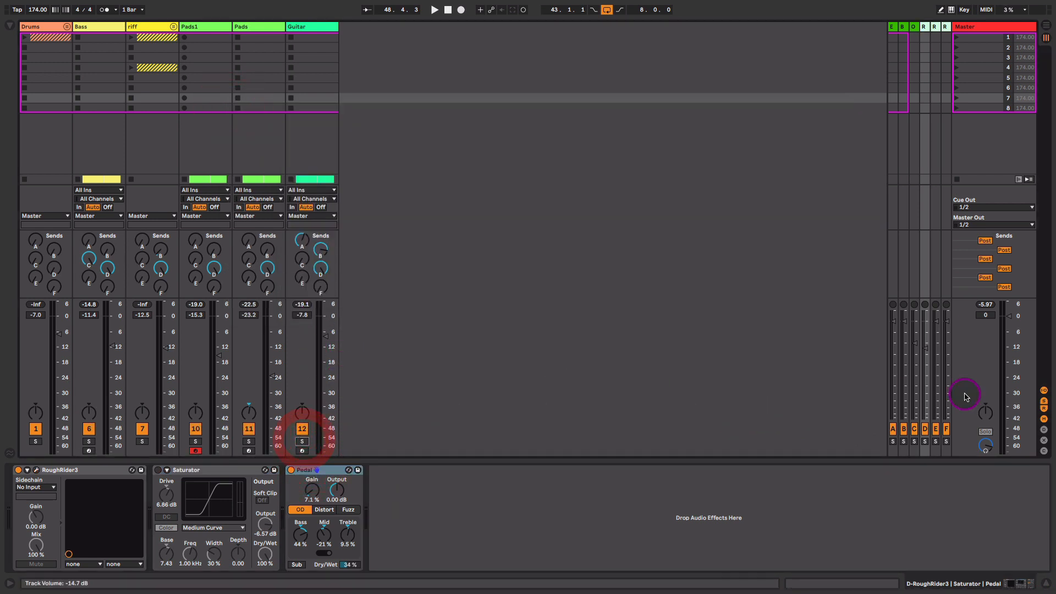
left_click(924, 441)
key("space")
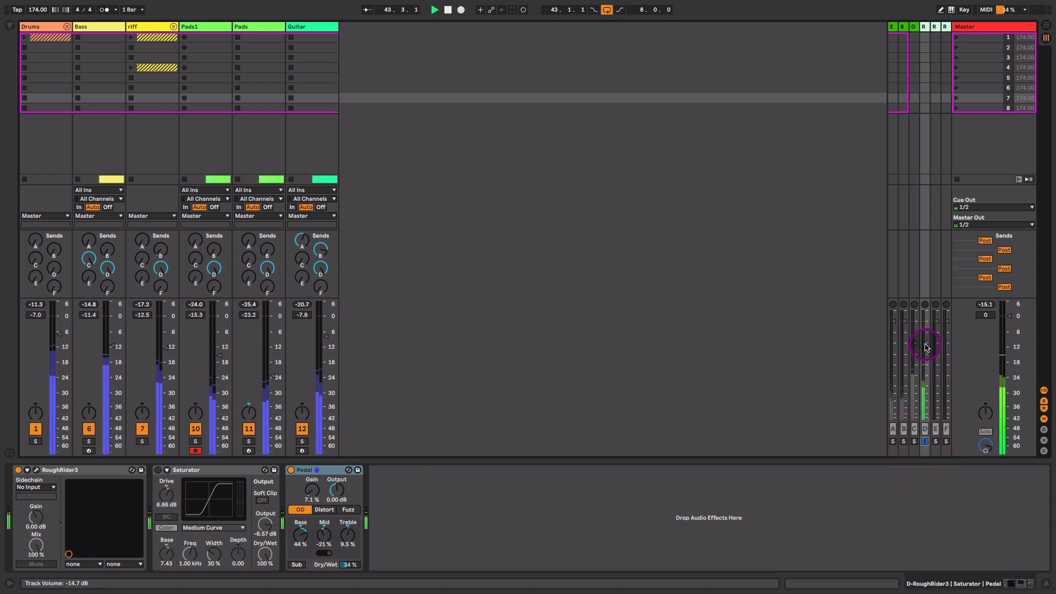
left_click_drag(926, 347, 927, 347)
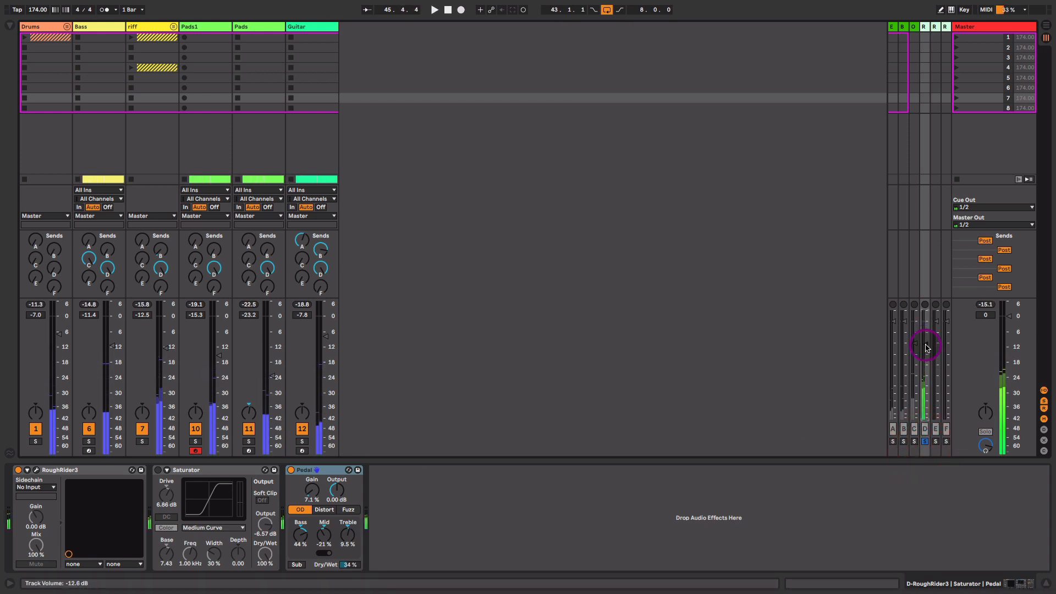
Unsolo return D and play the full mix while sweeping the return's volume down and back up to -7.3 dB.
left_click(924, 441)
left_click_drag(924, 344, 926, 417)
left_click(929, 433)
key("space")
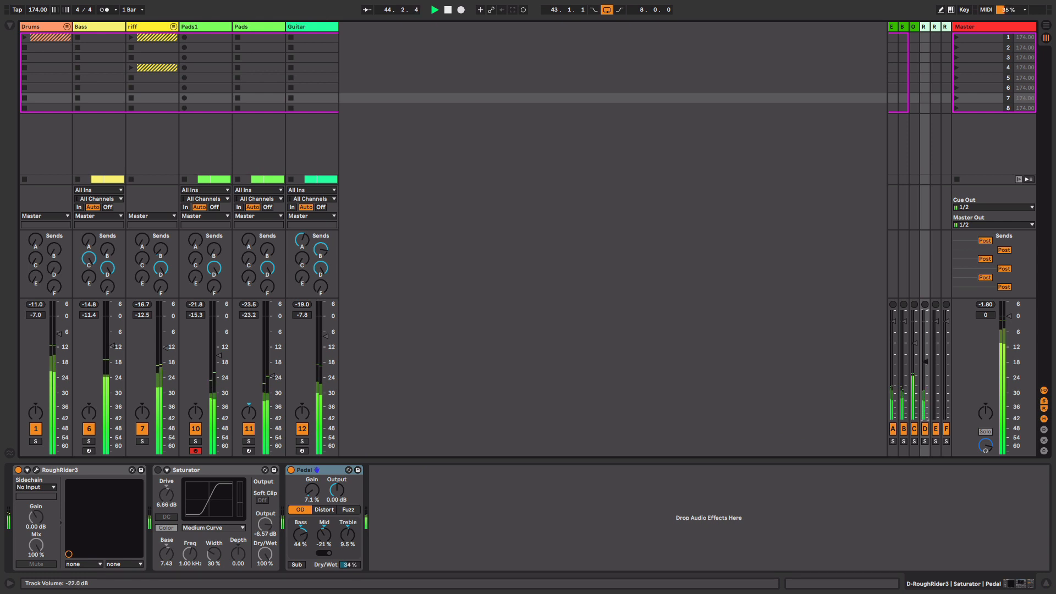
left_click_drag(925, 344, 926, 332)
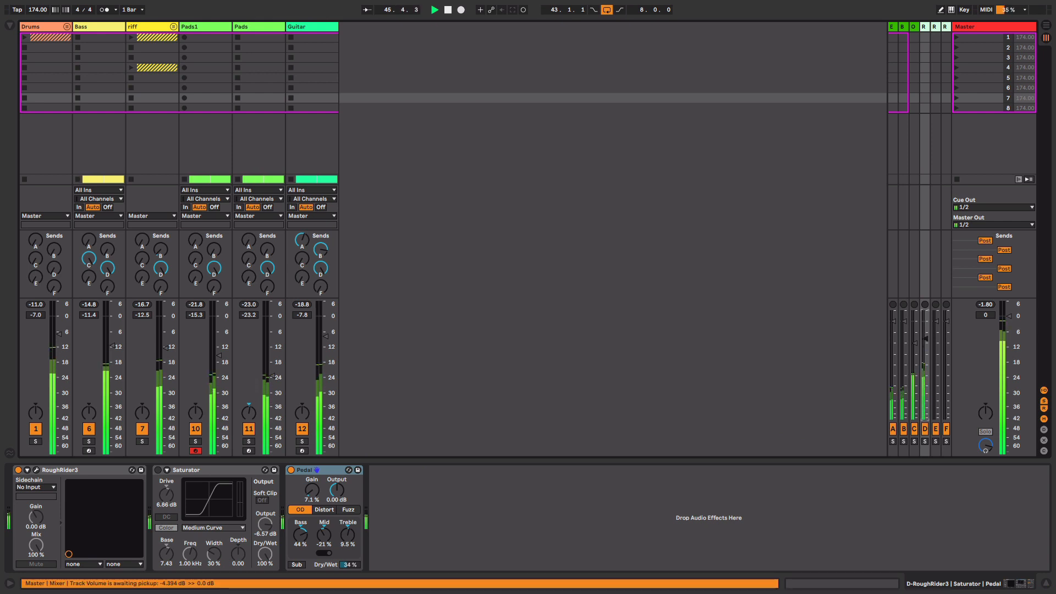
left_click(925, 341)
left_click_drag(925, 344, 925, 339)
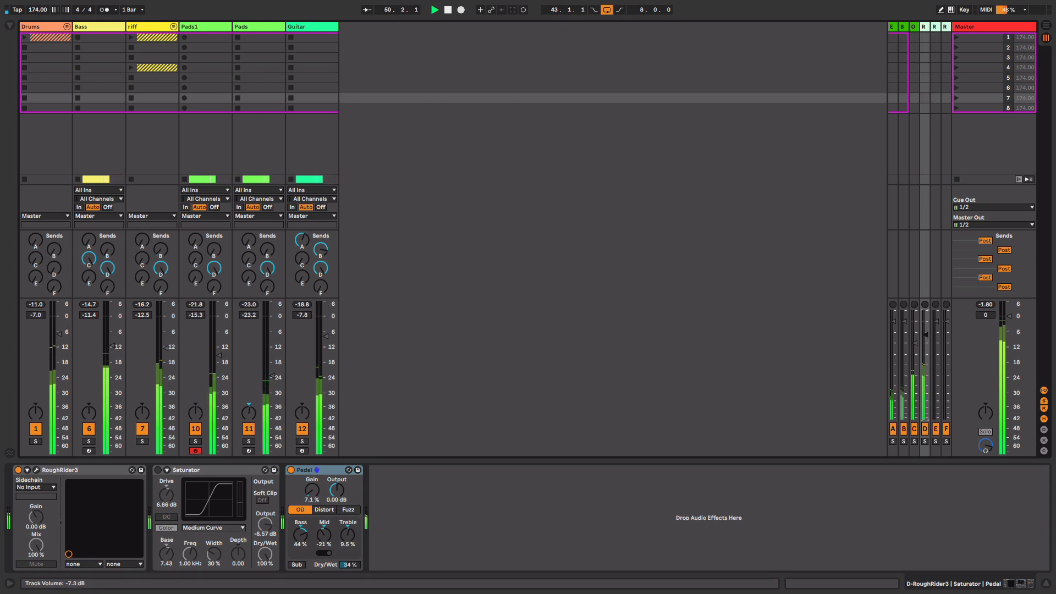
Settle return D's volume at -8.5 dB and compare the mix with that return muted and unmuted.
left_click(924, 429)
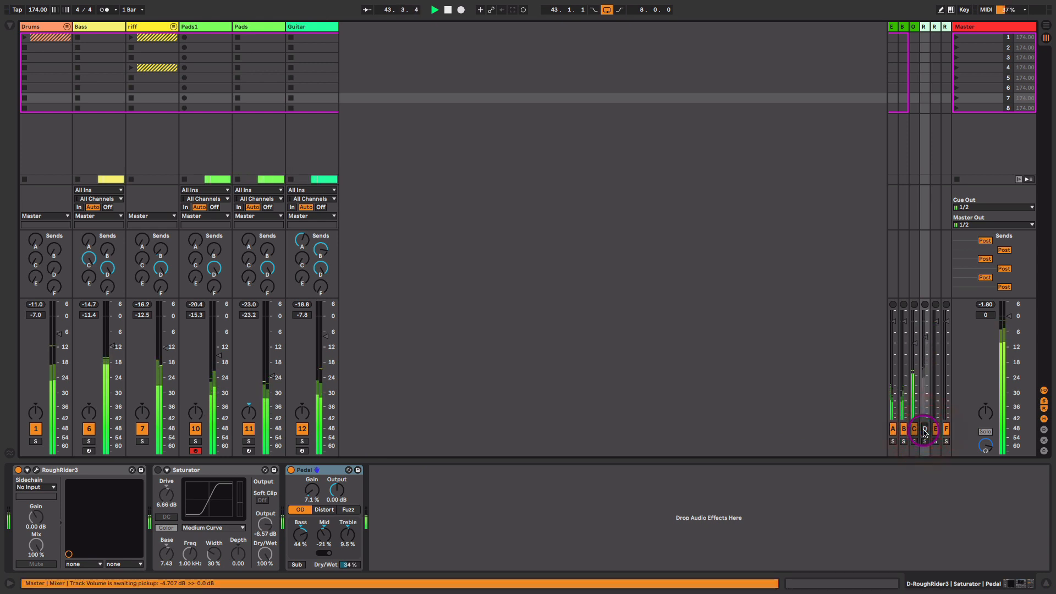
left_click(925, 429)
left_click(924, 362)
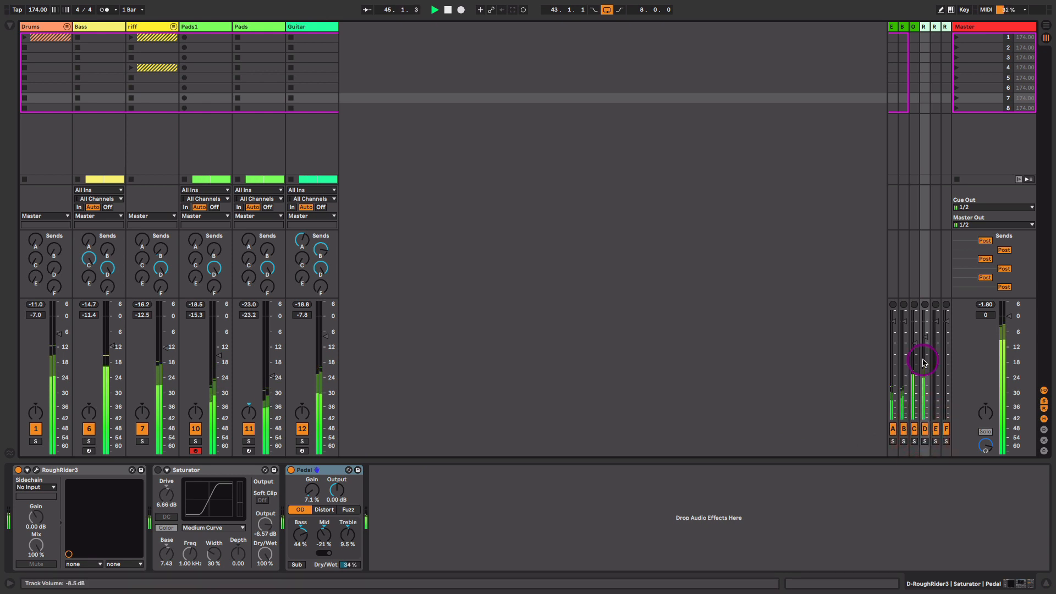